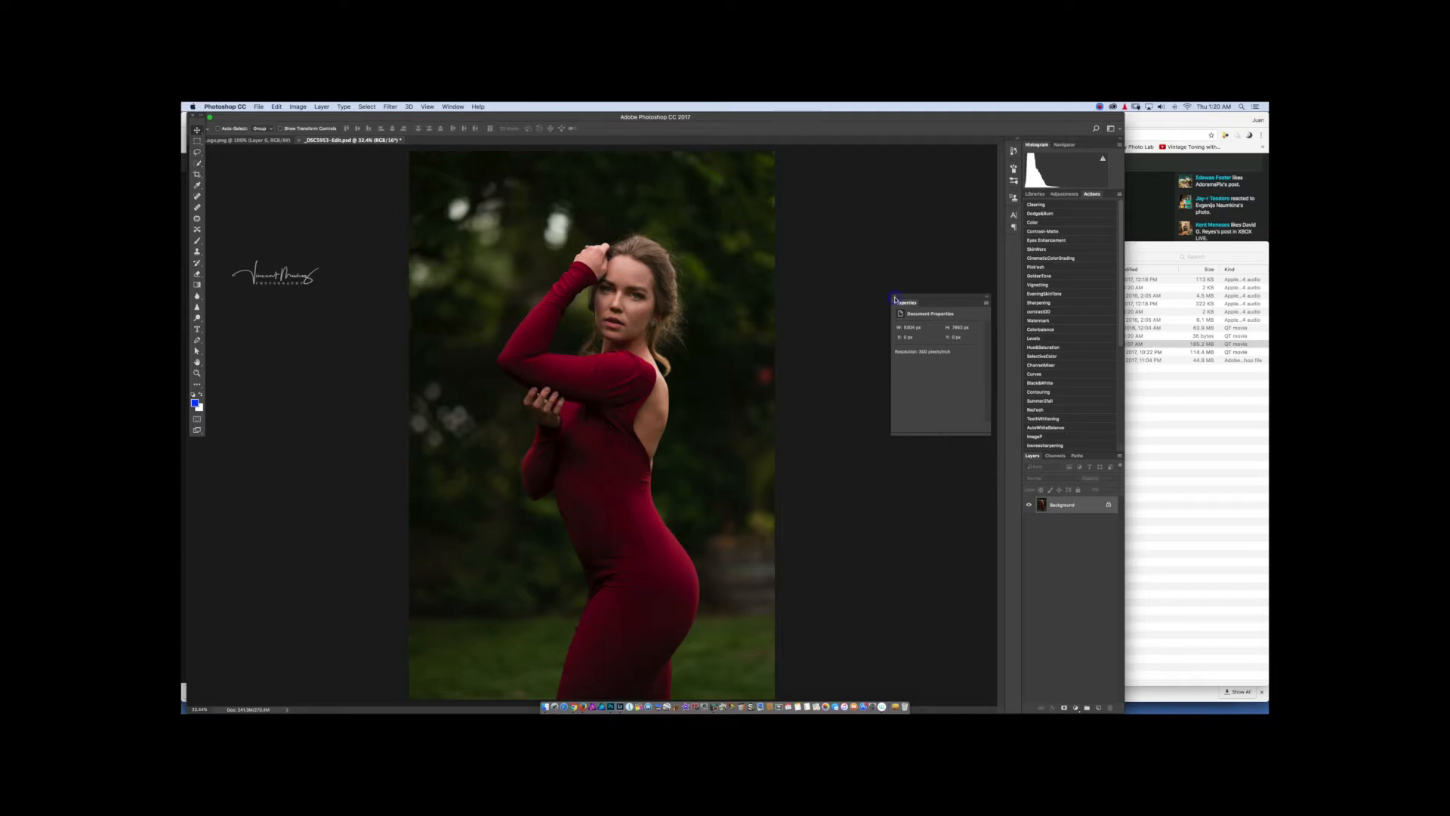
- Close the floating Properties panel and select the woman in the red dress with the Quick Selection tool
click(895, 300)
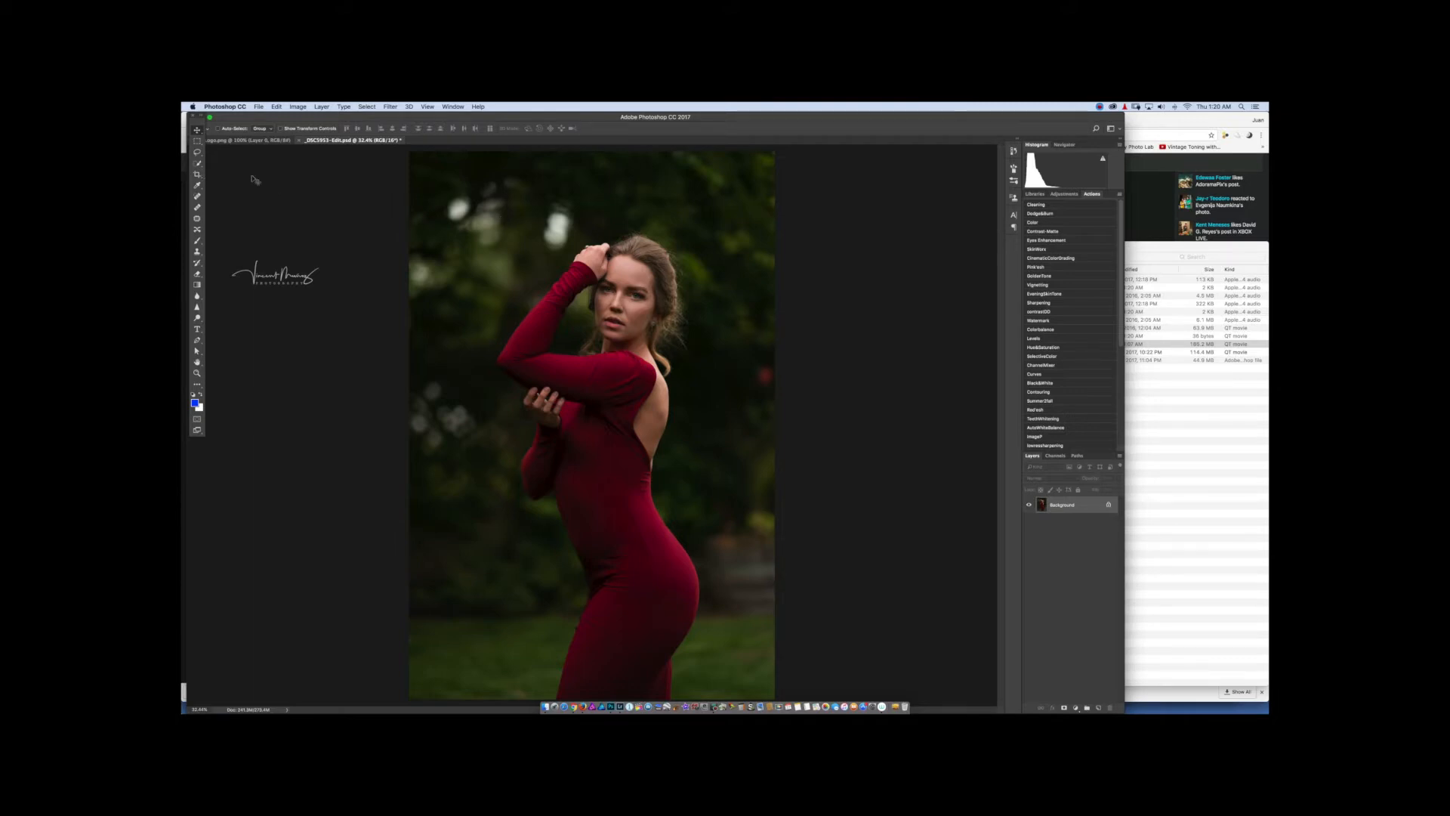
click(197, 163)
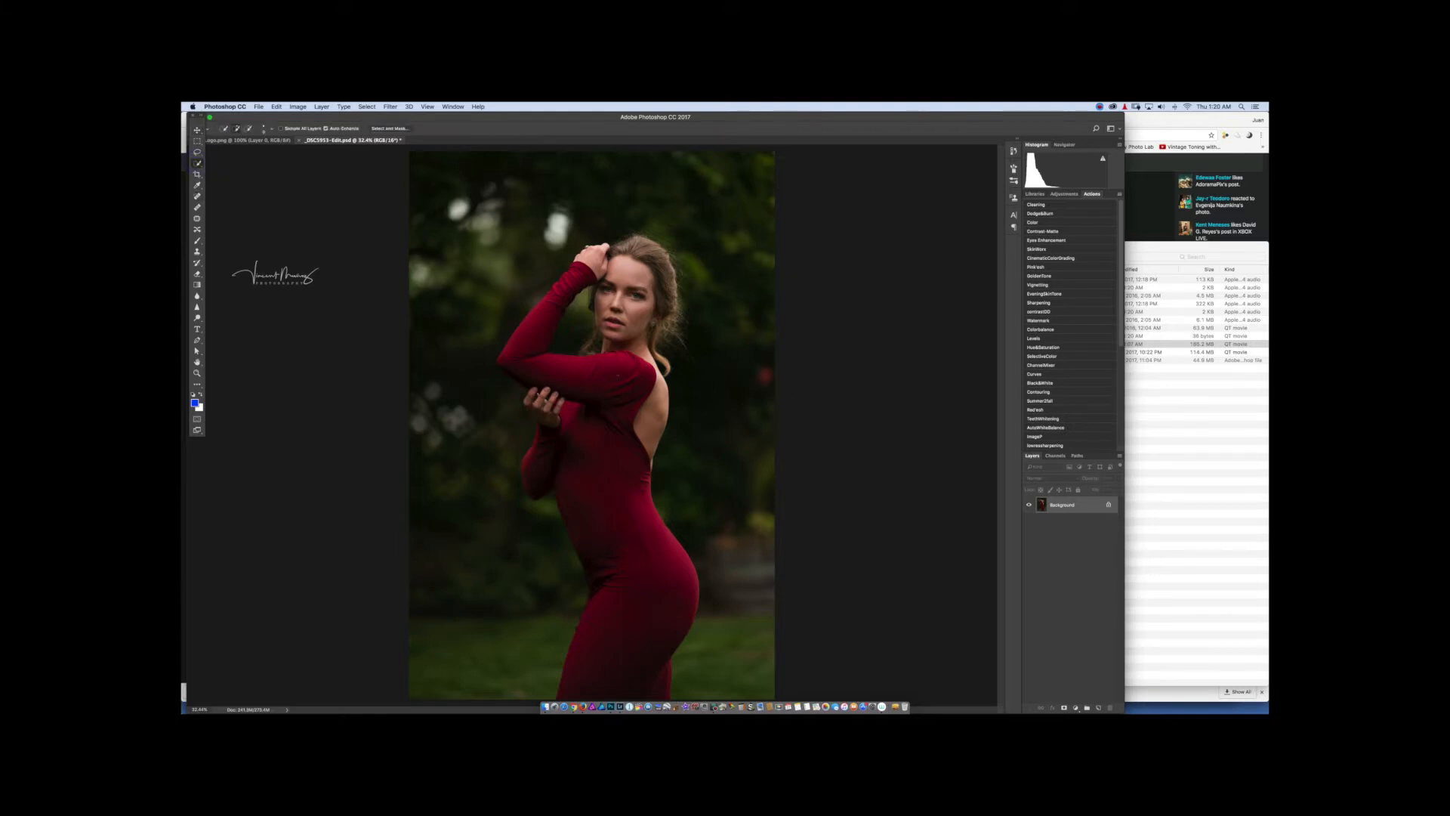
mouse_move(622, 371)
mouse_down()
mouse_move(614, 424)
mouse_move(566, 460)
mouse_move(635, 584)
mouse_move(615, 656)
mouse_move(617, 630)
mouse_up()
drag(608, 291, 618, 297)
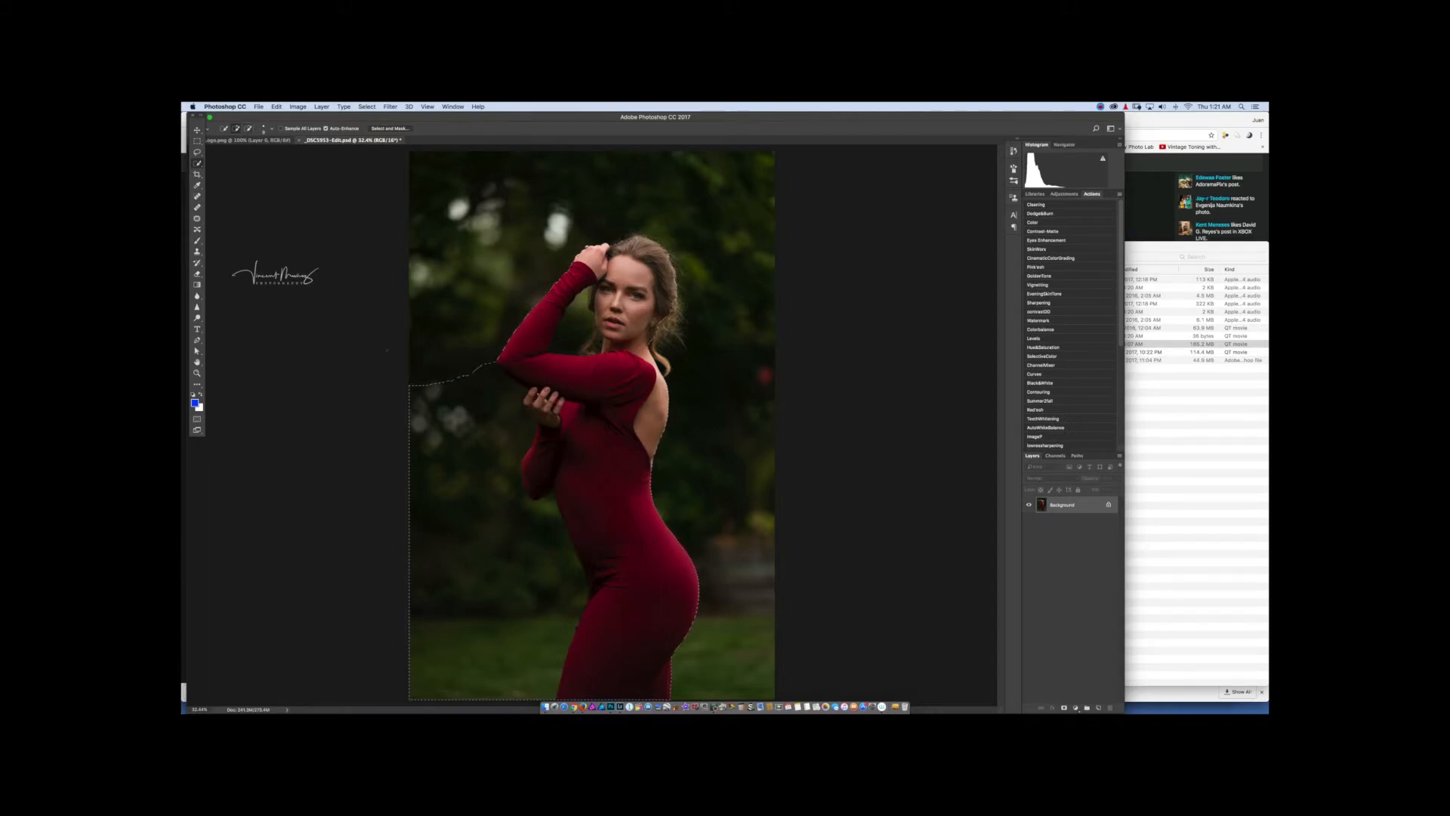
- Subtract the wrongly included background in front of her elbow, waist and legs from the quick selection
key(alt)
mouse_move(465, 416)
mouse_down()
mouse_move(487, 376)
mouse_move(504, 377)
mouse_up()
mouse_move(498, 515)
mouse_down()
mouse_move(511, 567)
mouse_move(553, 552)
mouse_up()
- Examine the raised hand and its ring up close
key(super+space)
super+click(596, 252)
super+click(596, 253)
super+click(596, 252)
super+click(596, 253)
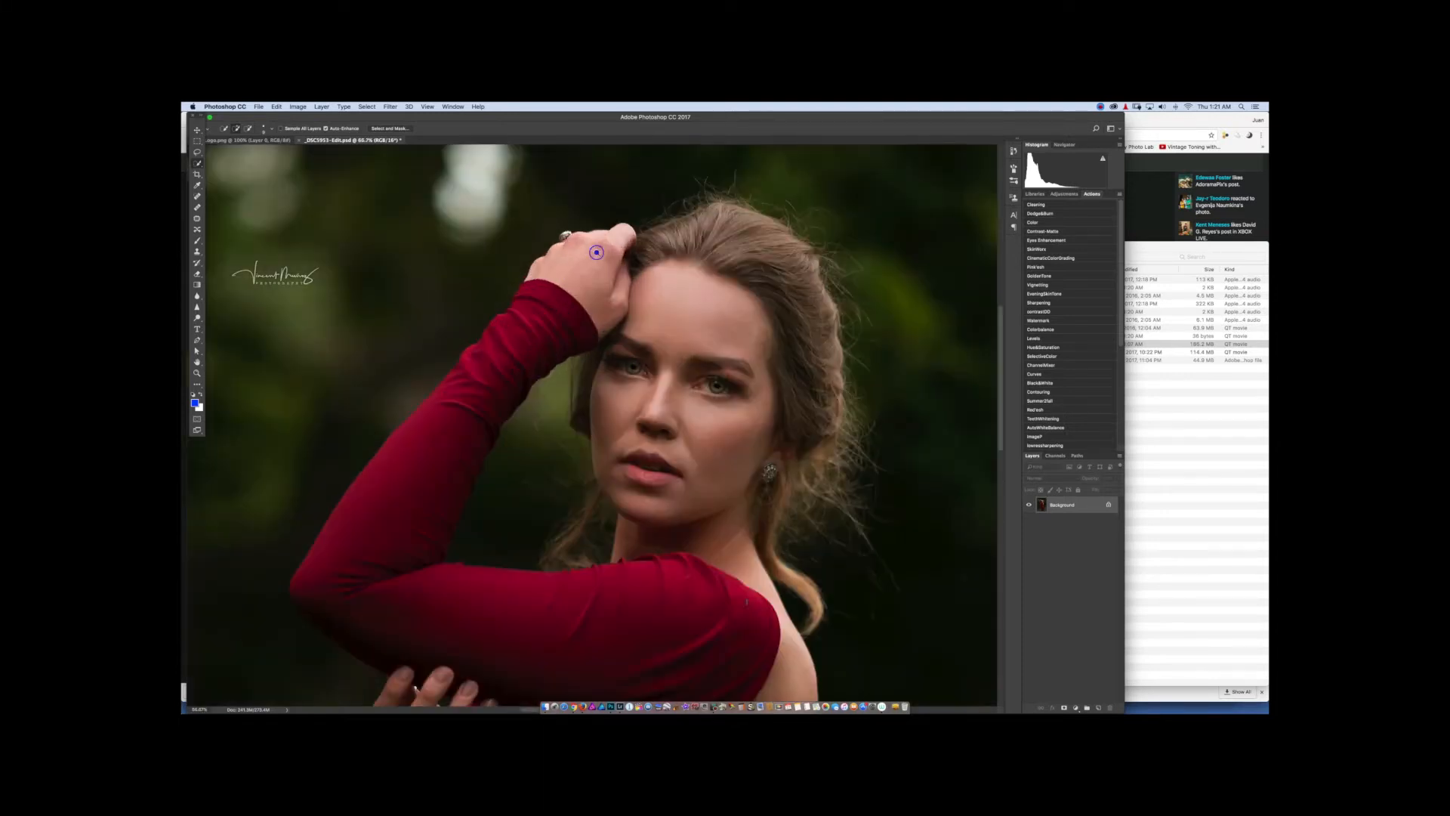
super+click(597, 252)
super+click(597, 252)
super+click(506, 202)
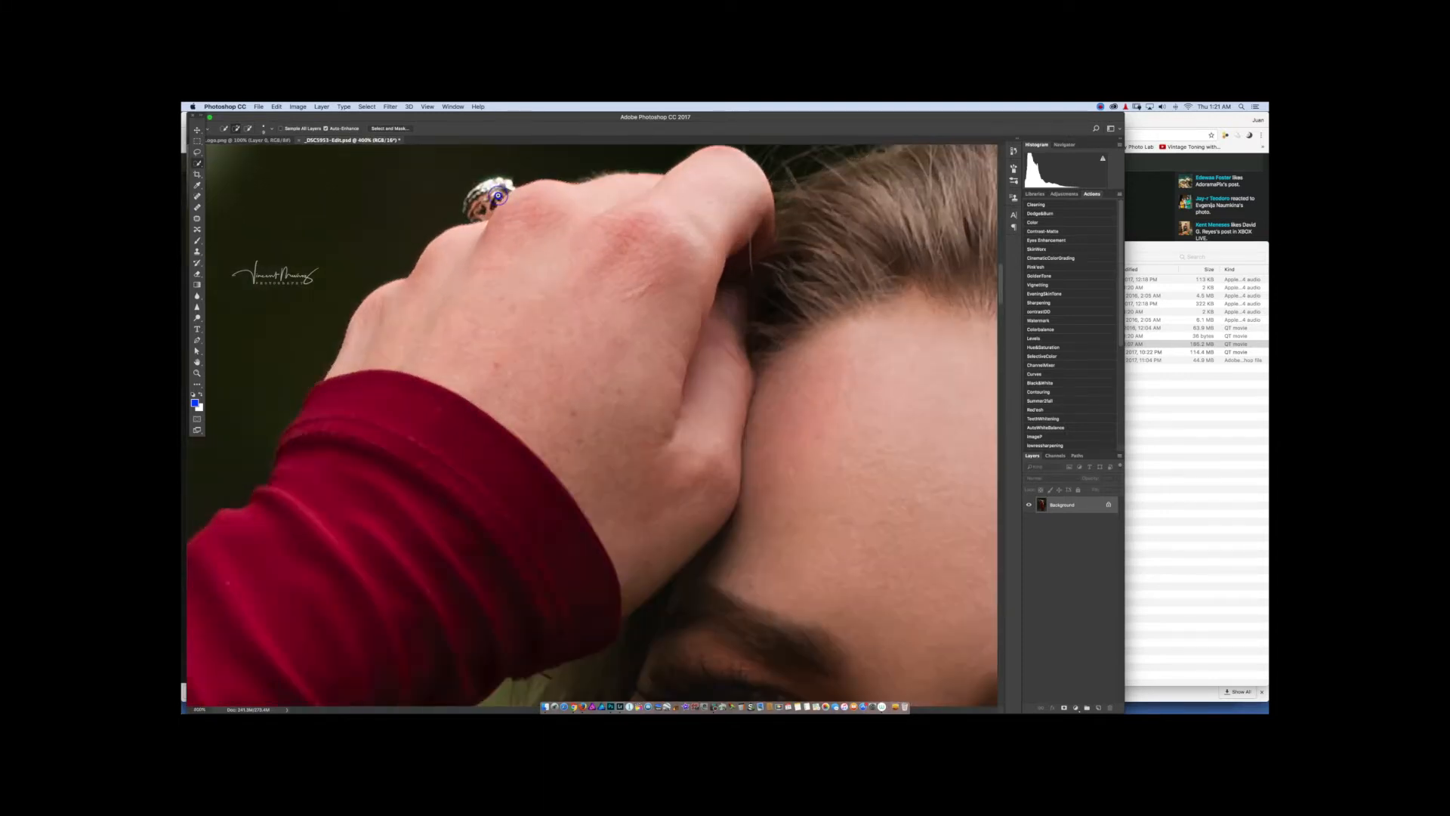
super+click(477, 185)
super+click(477, 185)
super+click(477, 185)
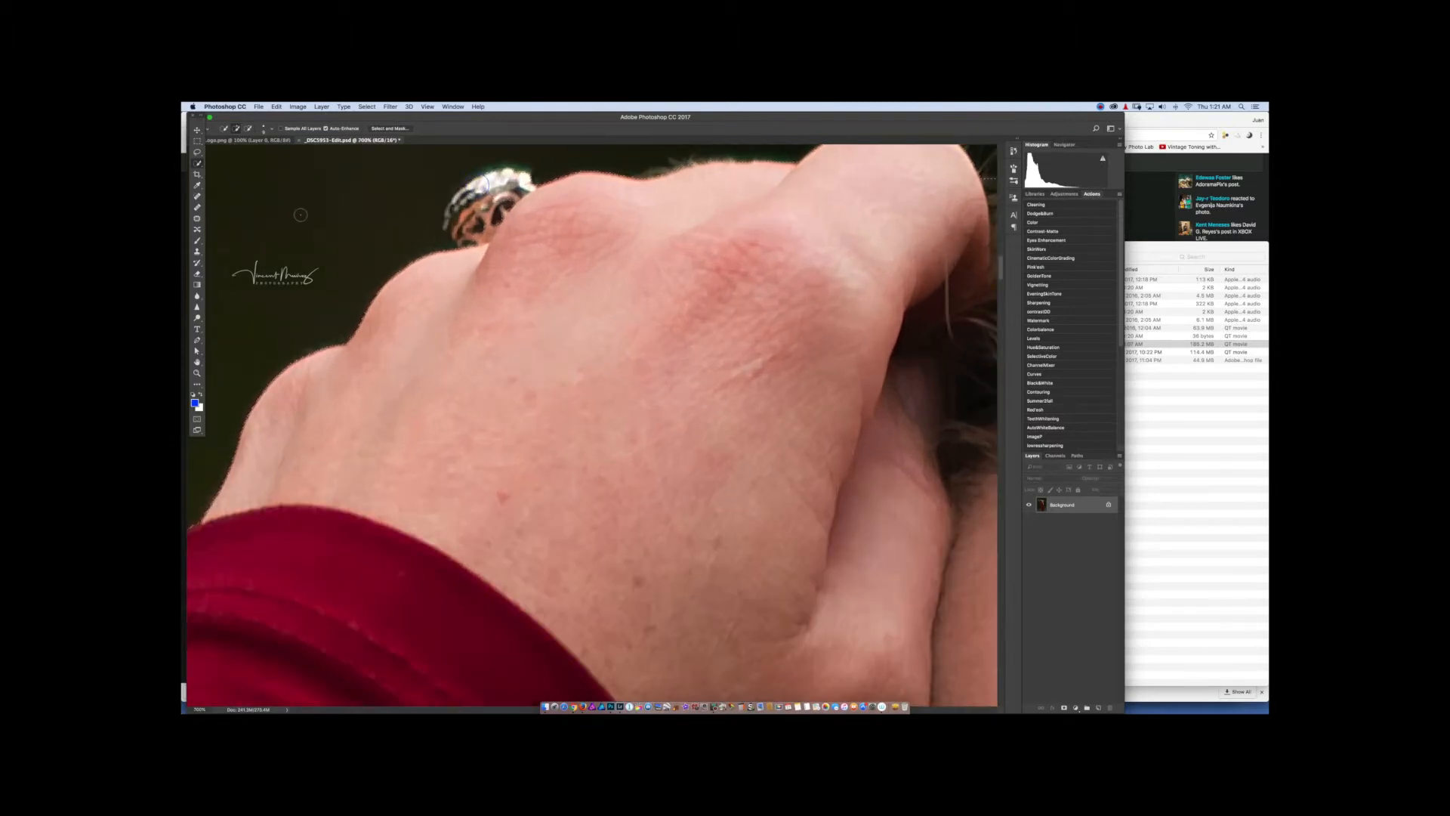
- Trim the stray spike of background beside the raised arm's elbow from the selection with the Lasso tool
click(197, 151)
key(super+0)
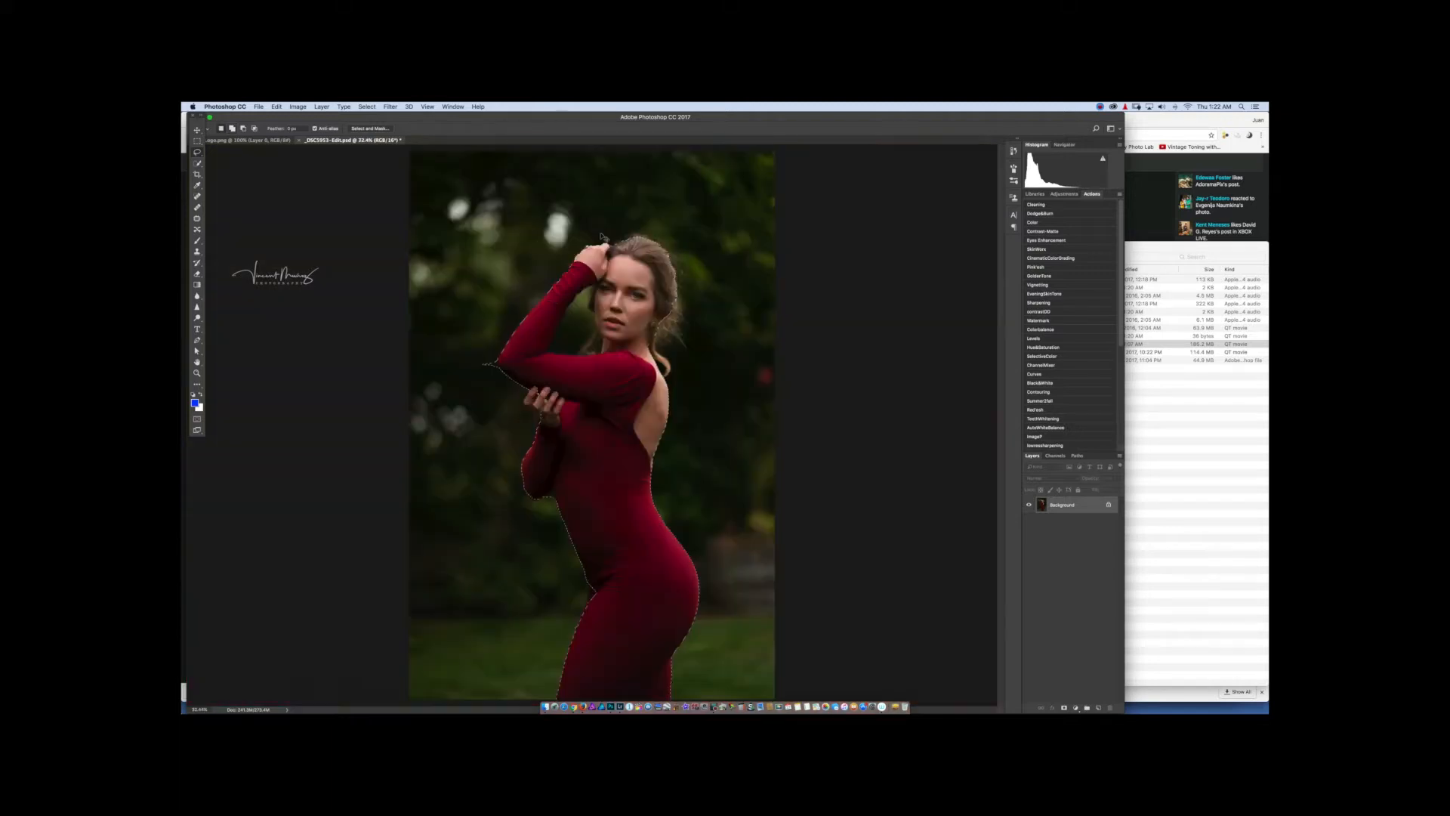
key(super+space)
super+click(506, 366)
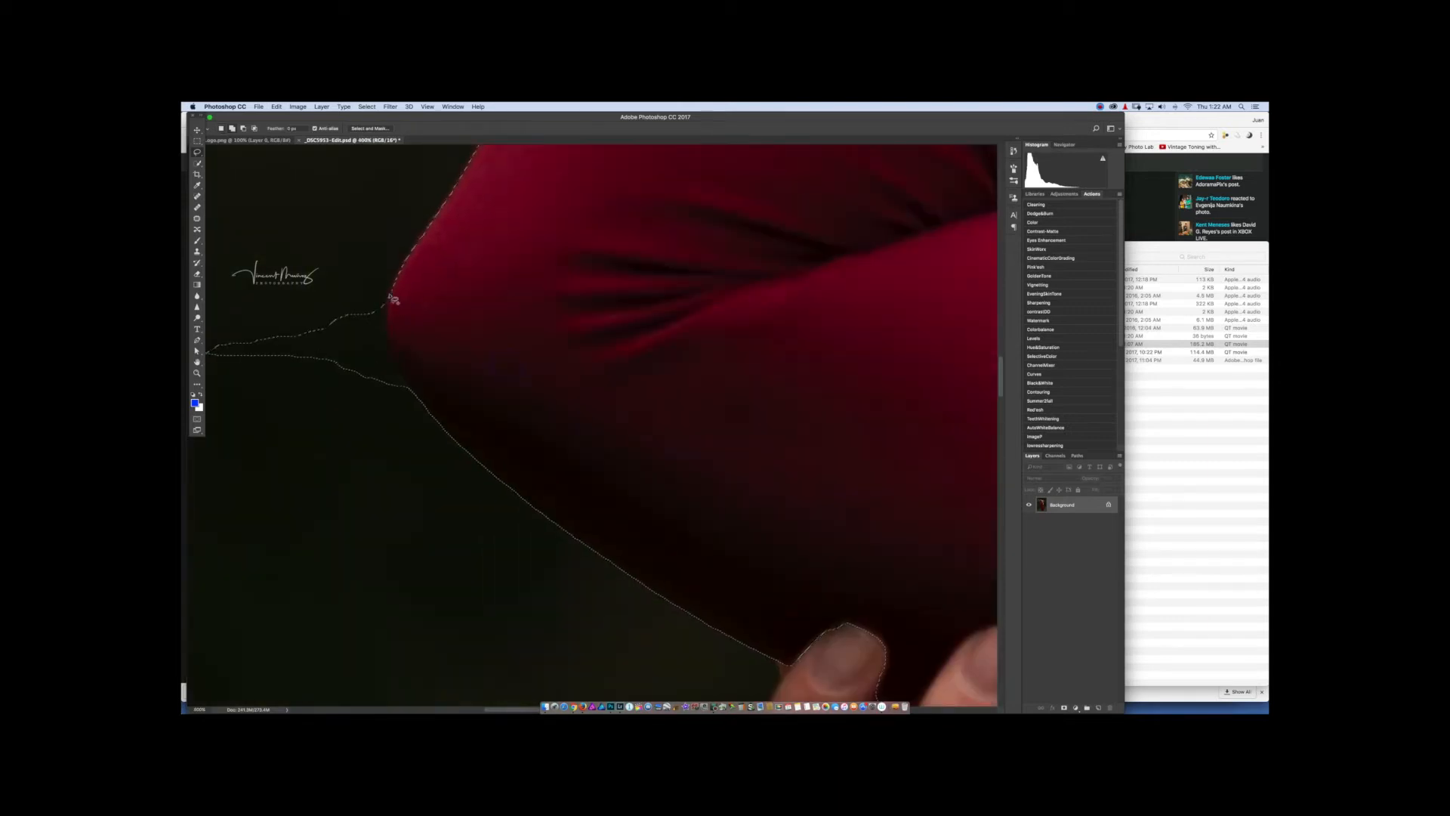
mouse_move(388, 290)
mouse_down()
mouse_move(401, 402)
mouse_move(222, 404)
mouse_move(186, 327)
mouse_move(197, 296)
mouse_move(267, 248)
mouse_up()
key(super+minus)
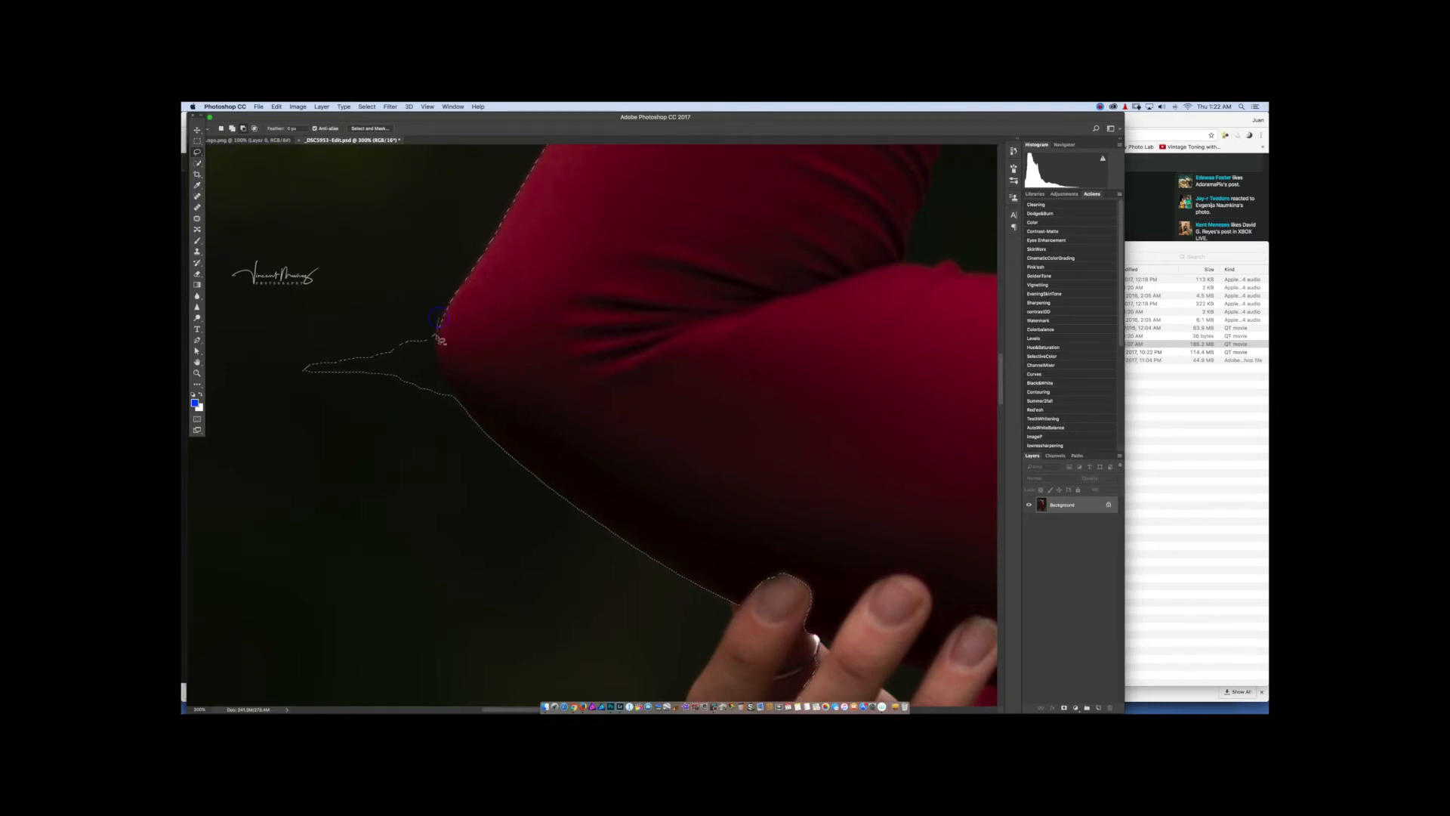
mouse_move(436, 341)
mouse_down()
mouse_move(457, 403)
mouse_move(426, 425)
mouse_move(308, 428)
mouse_move(265, 347)
mouse_move(349, 296)
mouse_up()
- Draw a practice path of curved segments in the background beside the lower hand with the Pen tool, adjusting its direction handles
drag(573, 435, 438, 162)
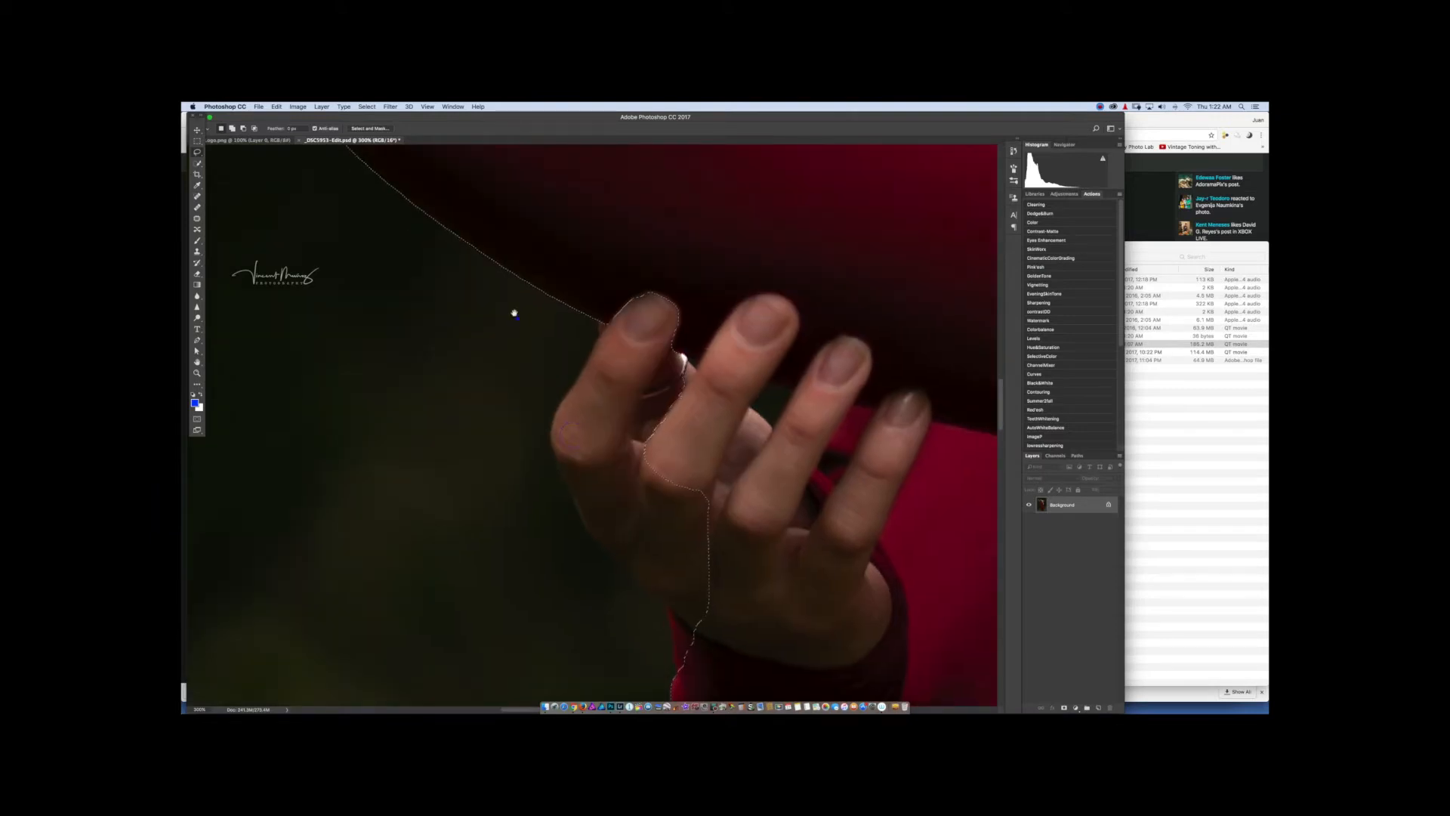
drag(517, 318, 448, 217)
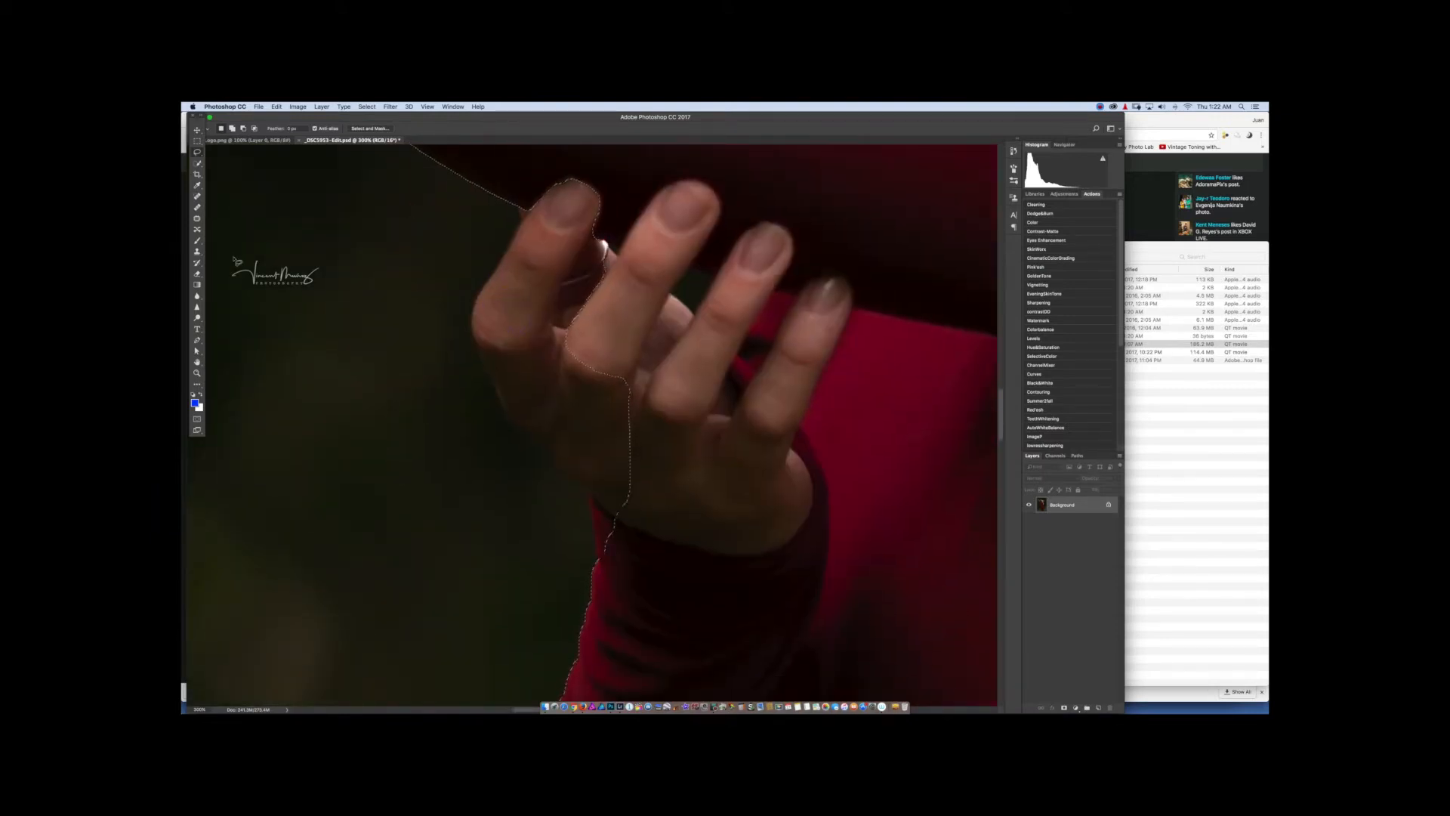
click(197, 340)
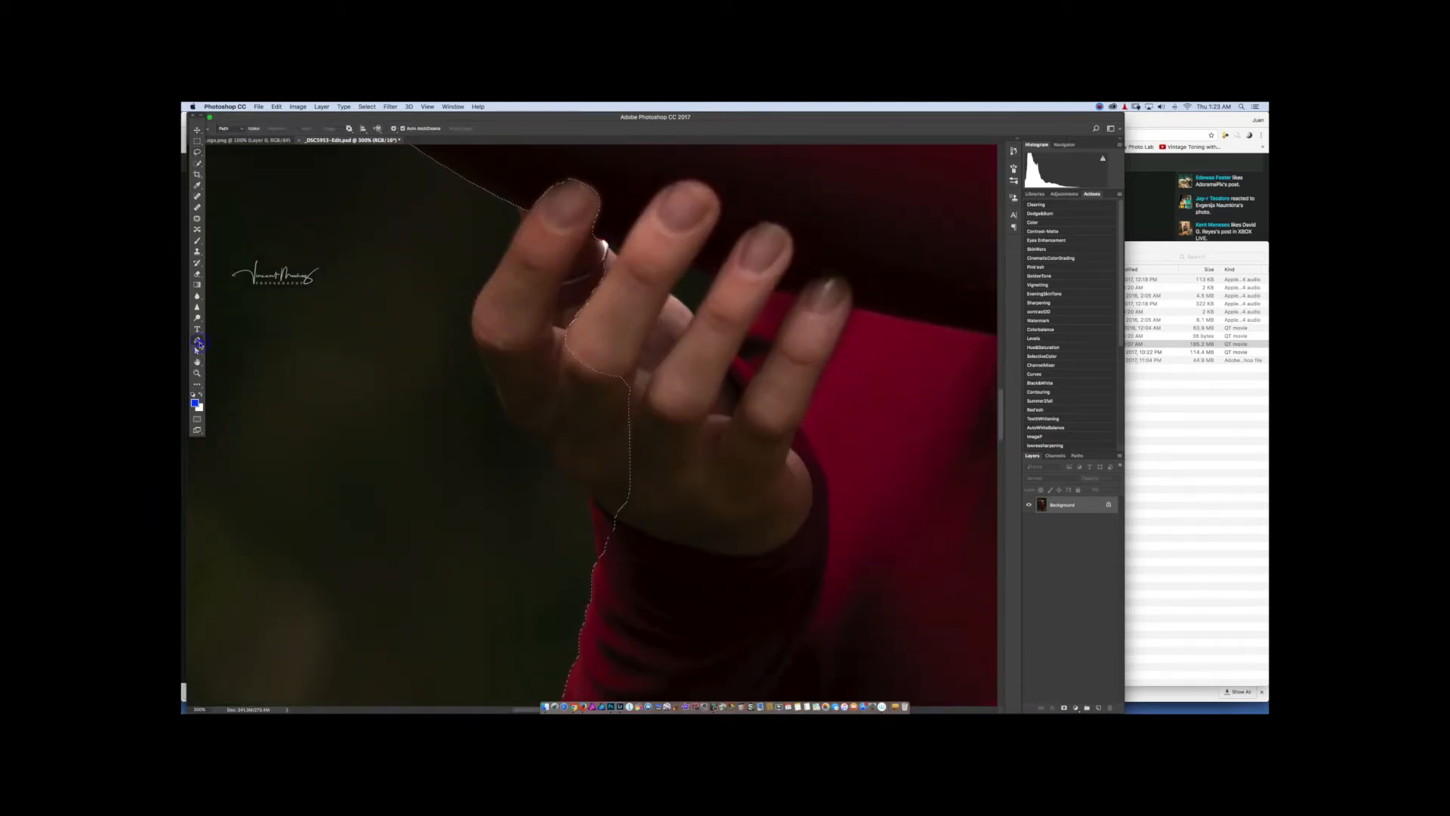
click(430, 267)
drag(374, 284, 351, 352)
drag(371, 405, 388, 409)
drag(361, 351, 369, 332)
super+click(358, 334)
super+click(370, 333)
mouse_move(359, 335)
mouse_down()
mouse_move(339, 327)
mouse_move(348, 347)
mouse_up()
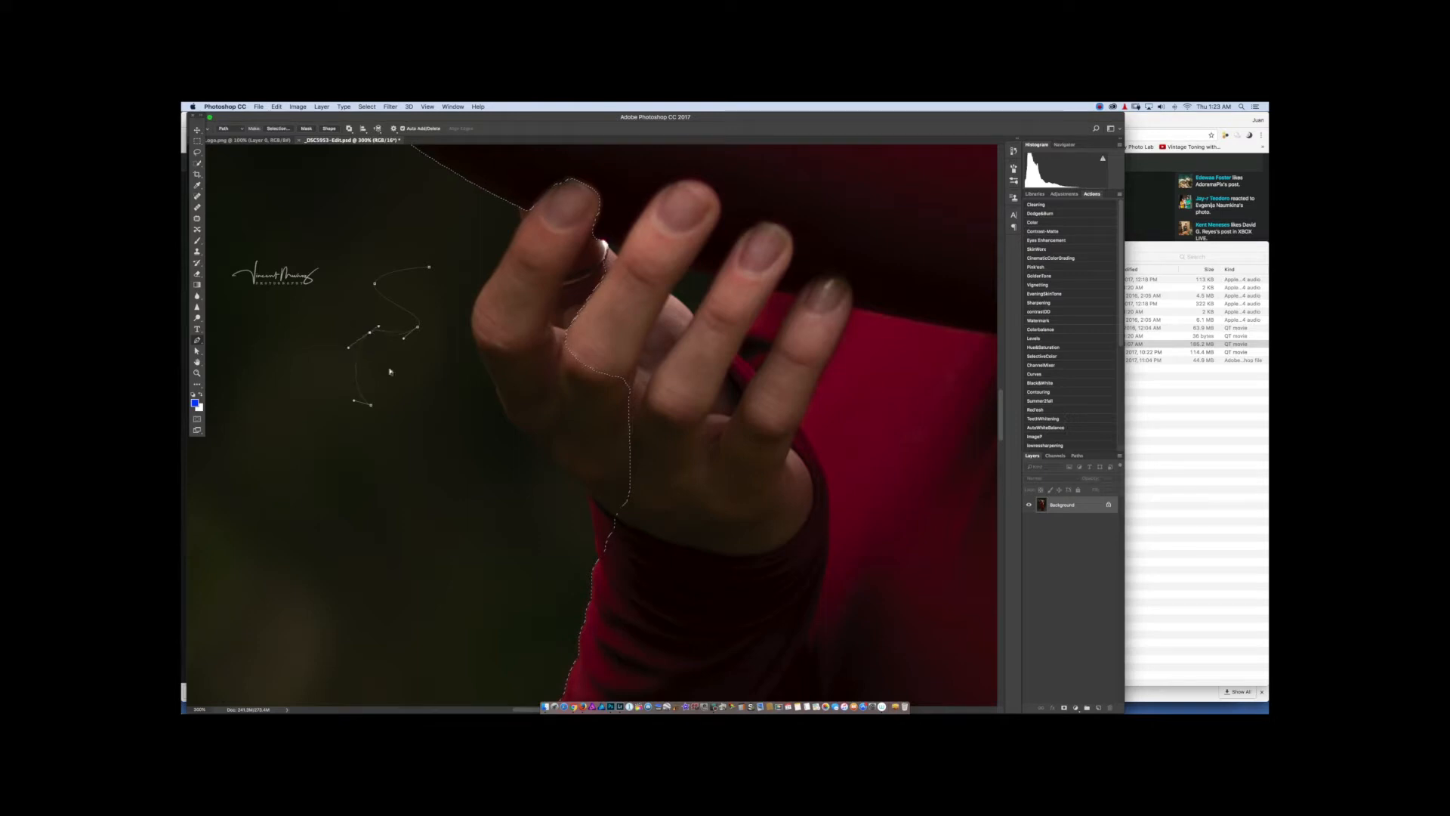
- Continue the practice path with curved and straight segments back to its starting point and delete it
super+click(373, 407)
drag(431, 369, 447, 334)
click(453, 310)
click(473, 338)
click(476, 445)
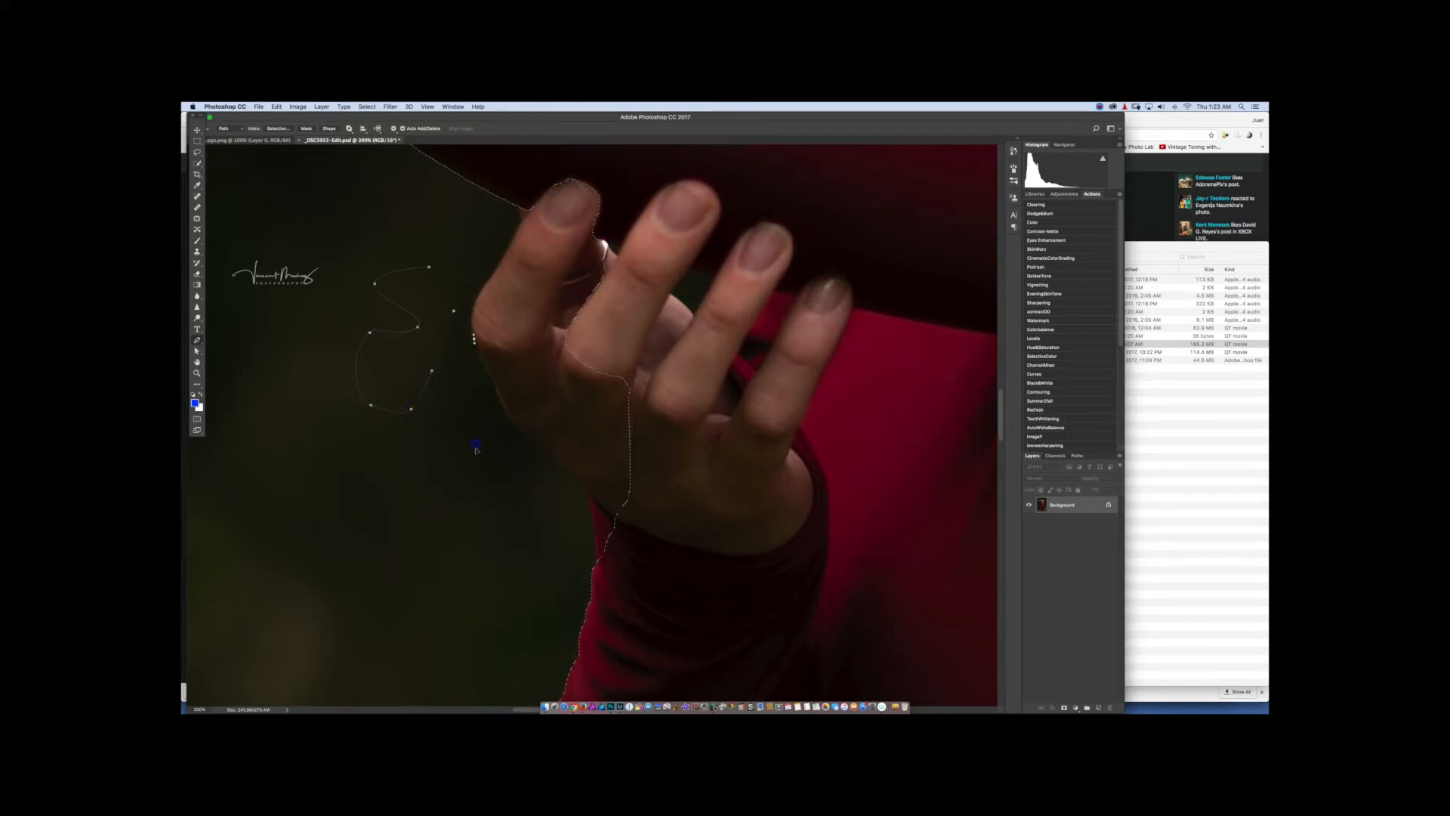
click(335, 479)
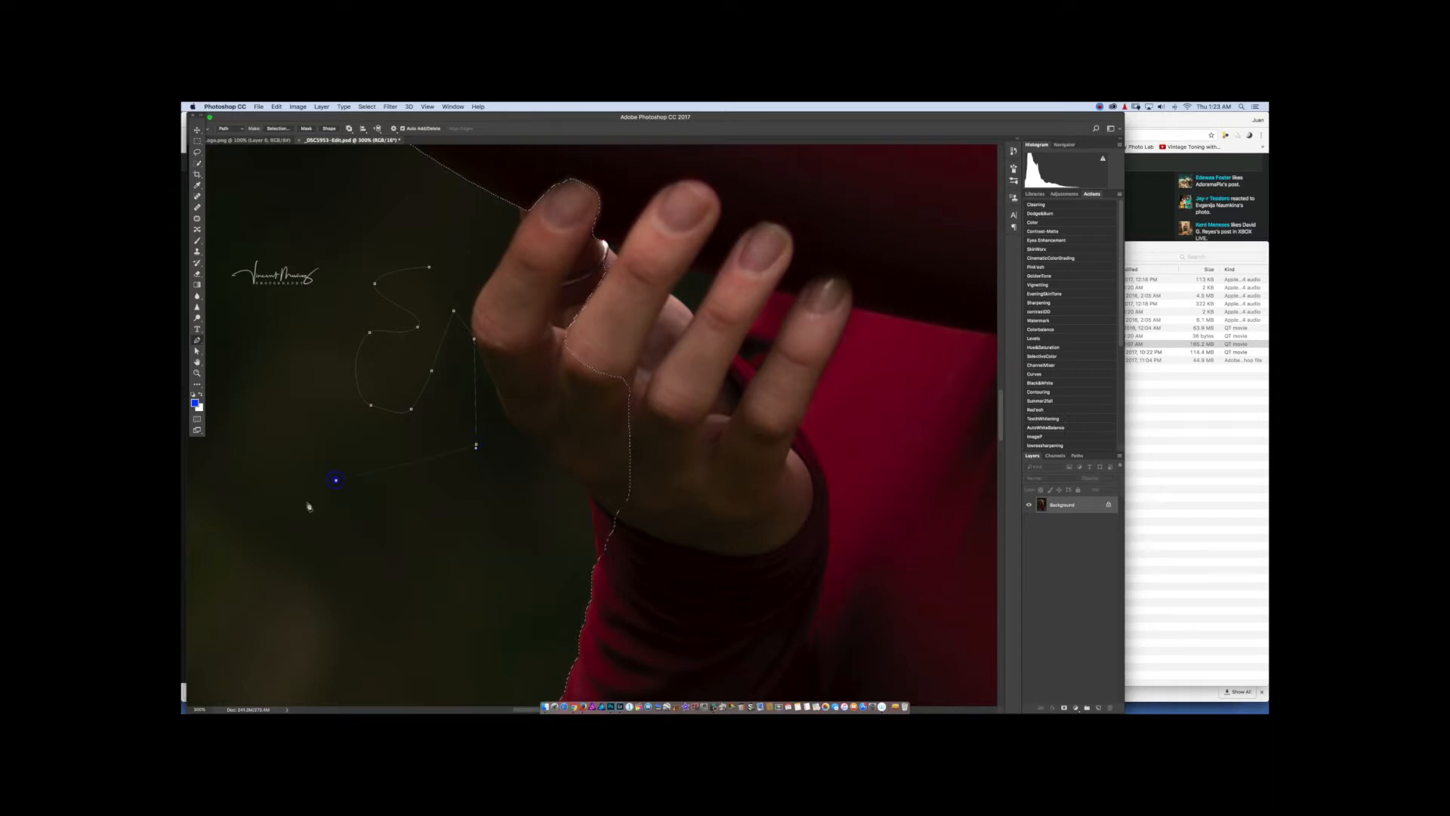
click(385, 541)
click(466, 516)
click(542, 458)
drag(495, 400, 491, 370)
drag(479, 279, 429, 267)
key(Delete)
- Trace a Pen path along the outer edge of the lower hand, from the sleeve above the index finger down past the knuckle
click(517, 203)
click(517, 233)
click(503, 260)
click(491, 278)
click(474, 302)
click(475, 344)
click(493, 382)
click(510, 421)
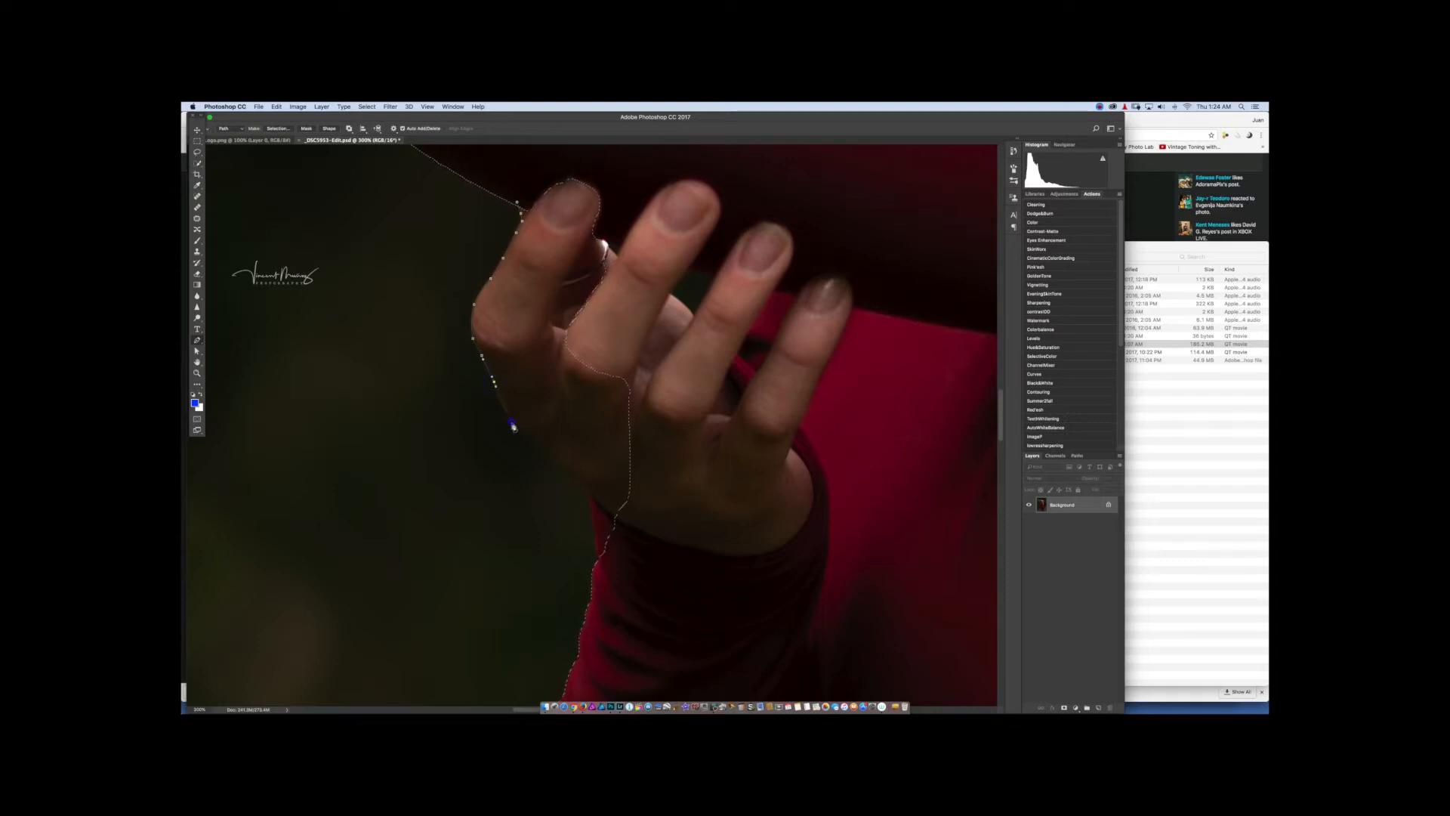
- Continue the Pen path down the back of the hand to the cuff and bring it back inside the figure above the fingers
click(549, 455)
drag(579, 483, 583, 487)
click(587, 489)
click(632, 559)
click(603, 166)
click(546, 160)
- Convert the hand path into a selection using Add to Selection
right_click(550, 277)
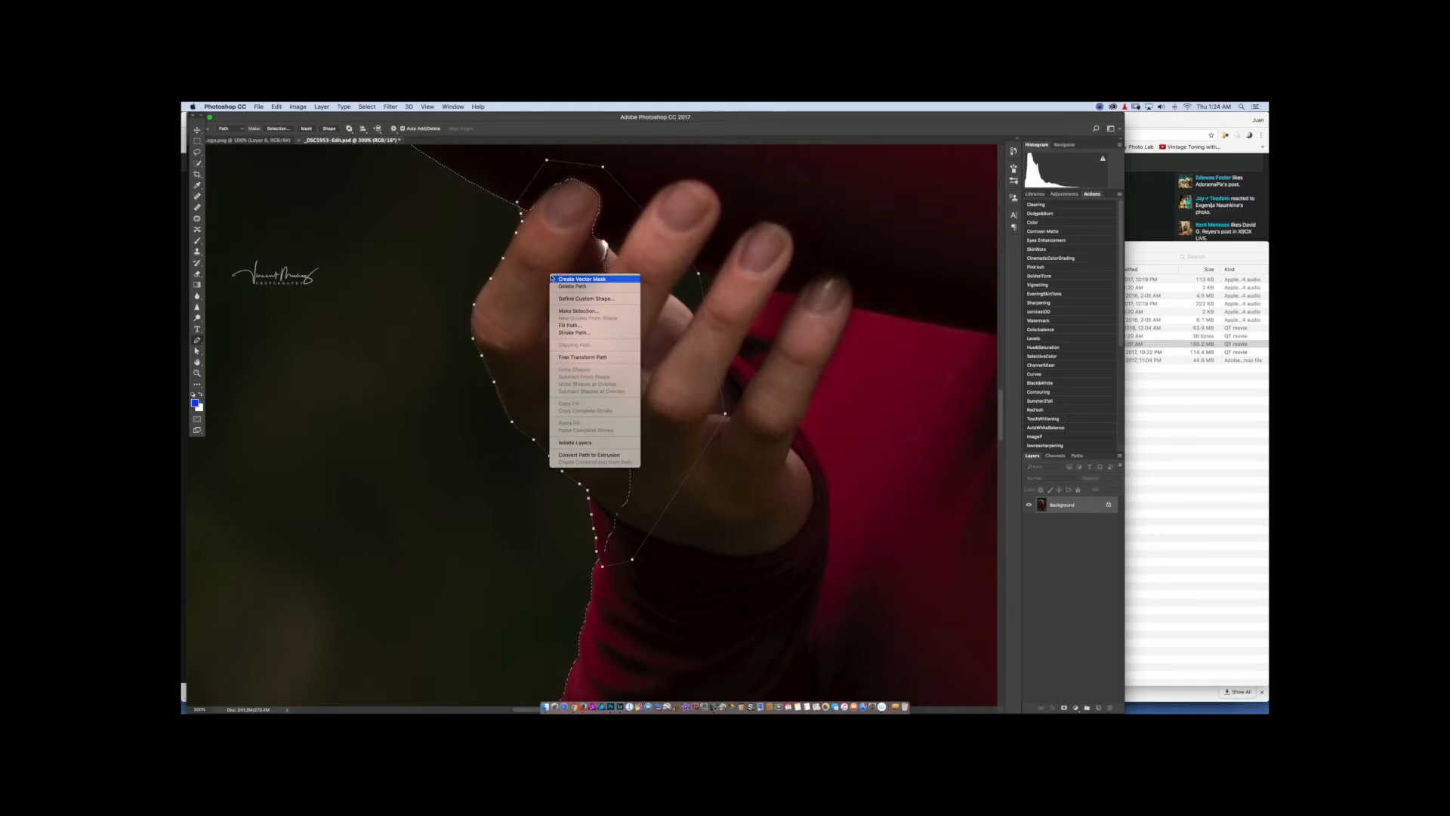
click(582, 310)
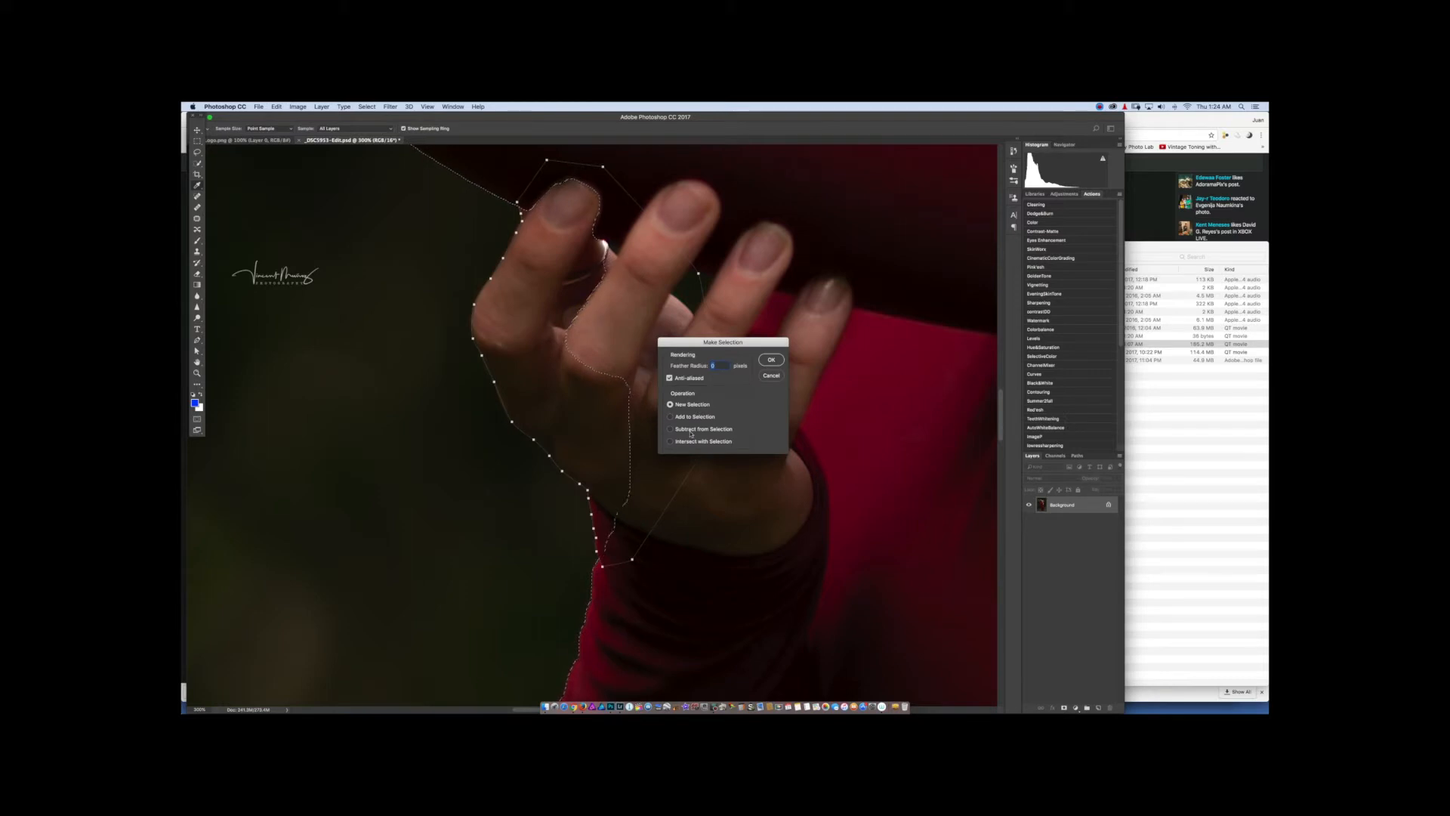
click(688, 420)
click(771, 360)
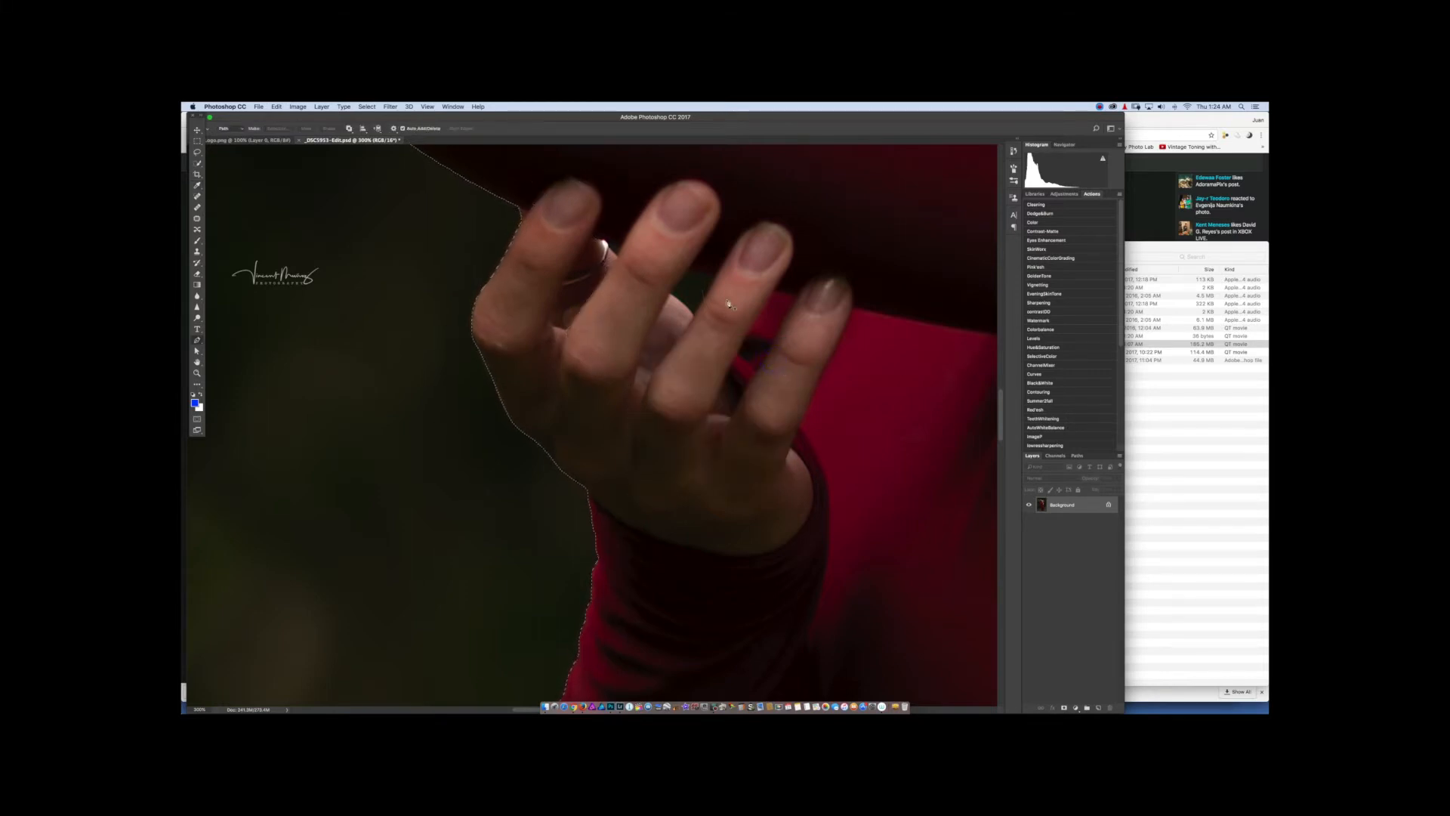
- Trace the background gap between the two middle fingers with the Pen tool and convert the path using Subtract from Selection
click(690, 271)
click(715, 278)
click(696, 310)
click(694, 317)
click(689, 270)
right_click(693, 284)
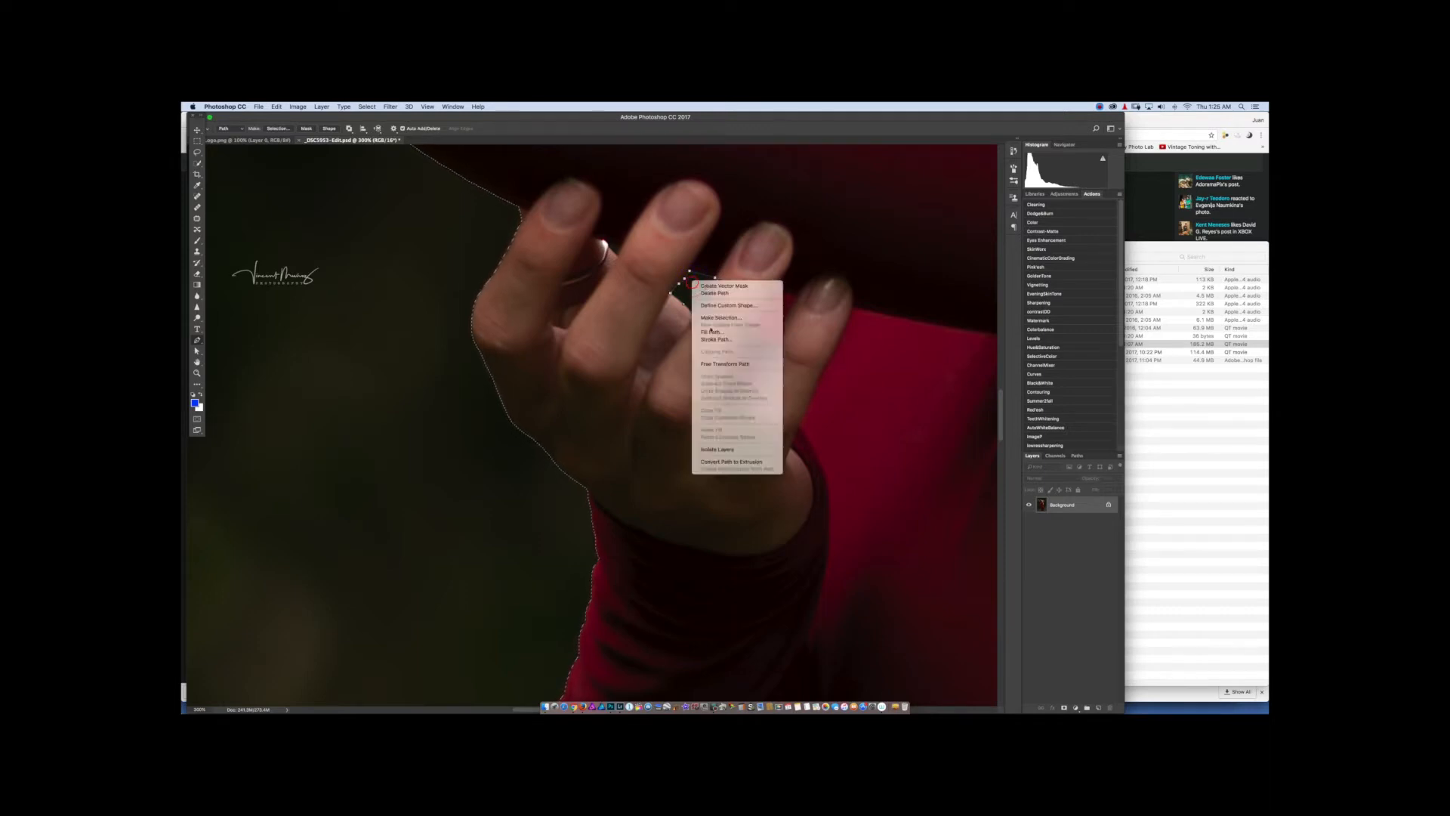
click(718, 317)
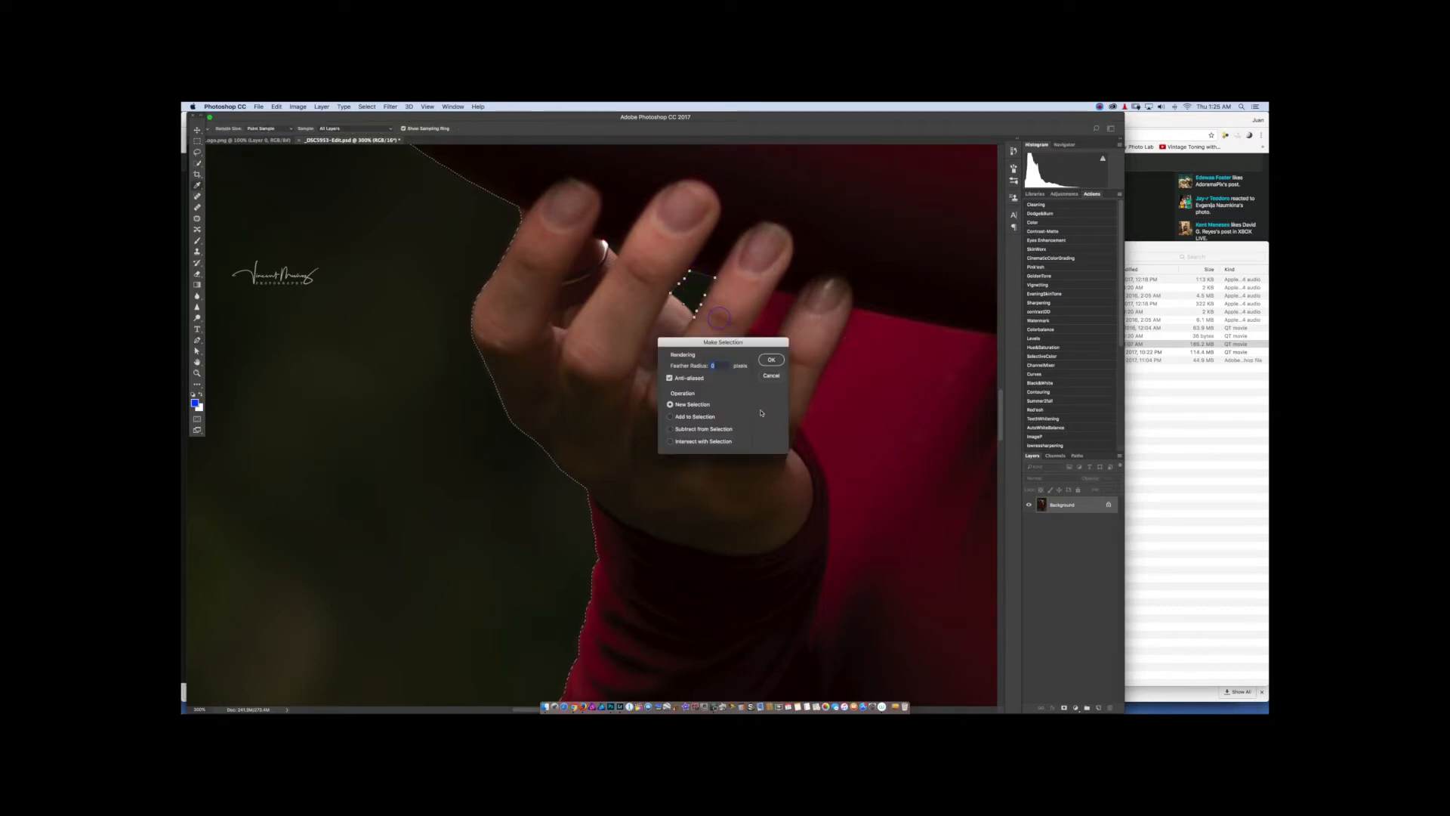
click(706, 428)
click(776, 360)
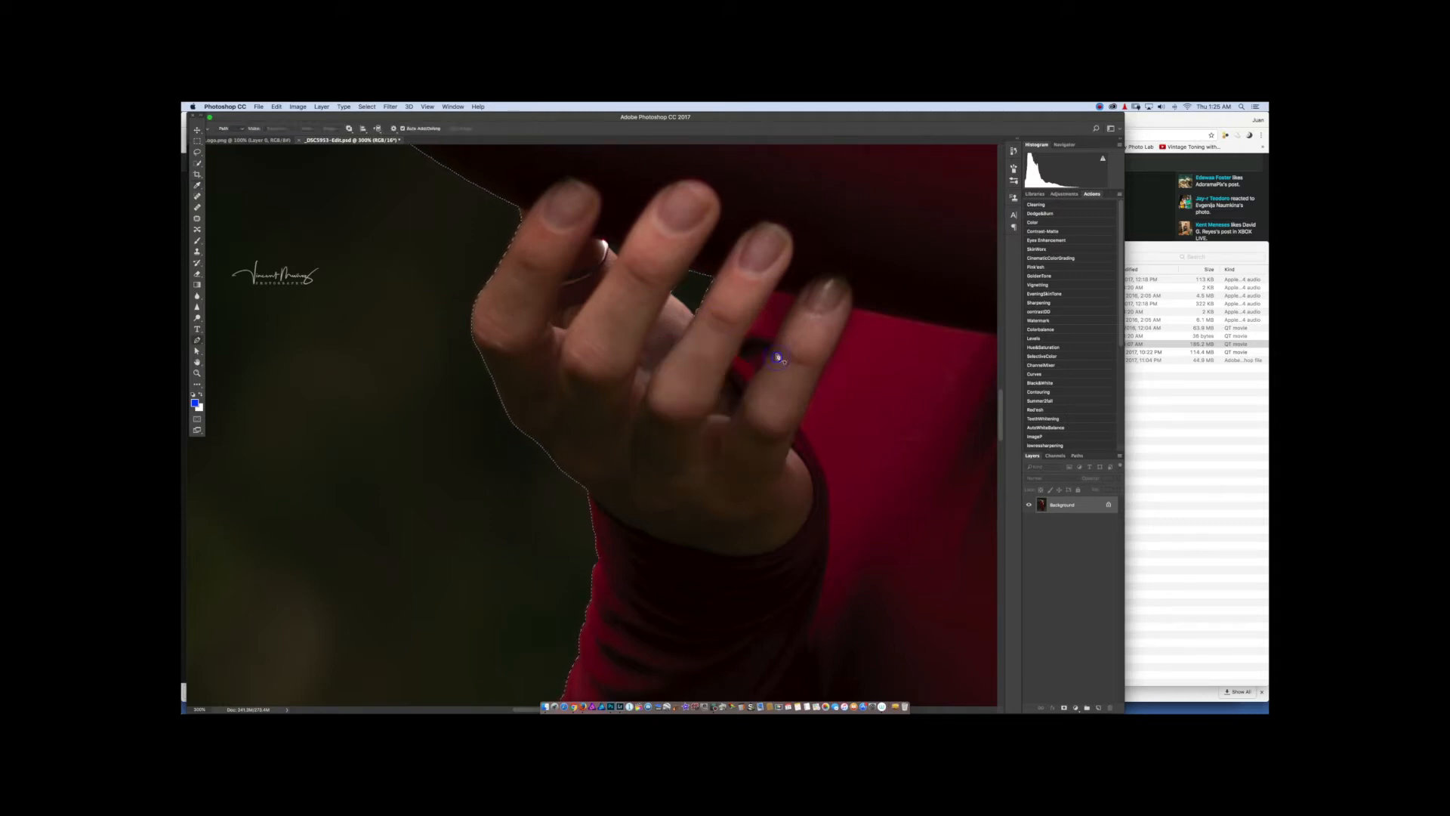
- Outline the tiny background gap beside the ring between the first two fingers and subtract that path from the selection
click(609, 249)
click(610, 244)
right_click(612, 247)
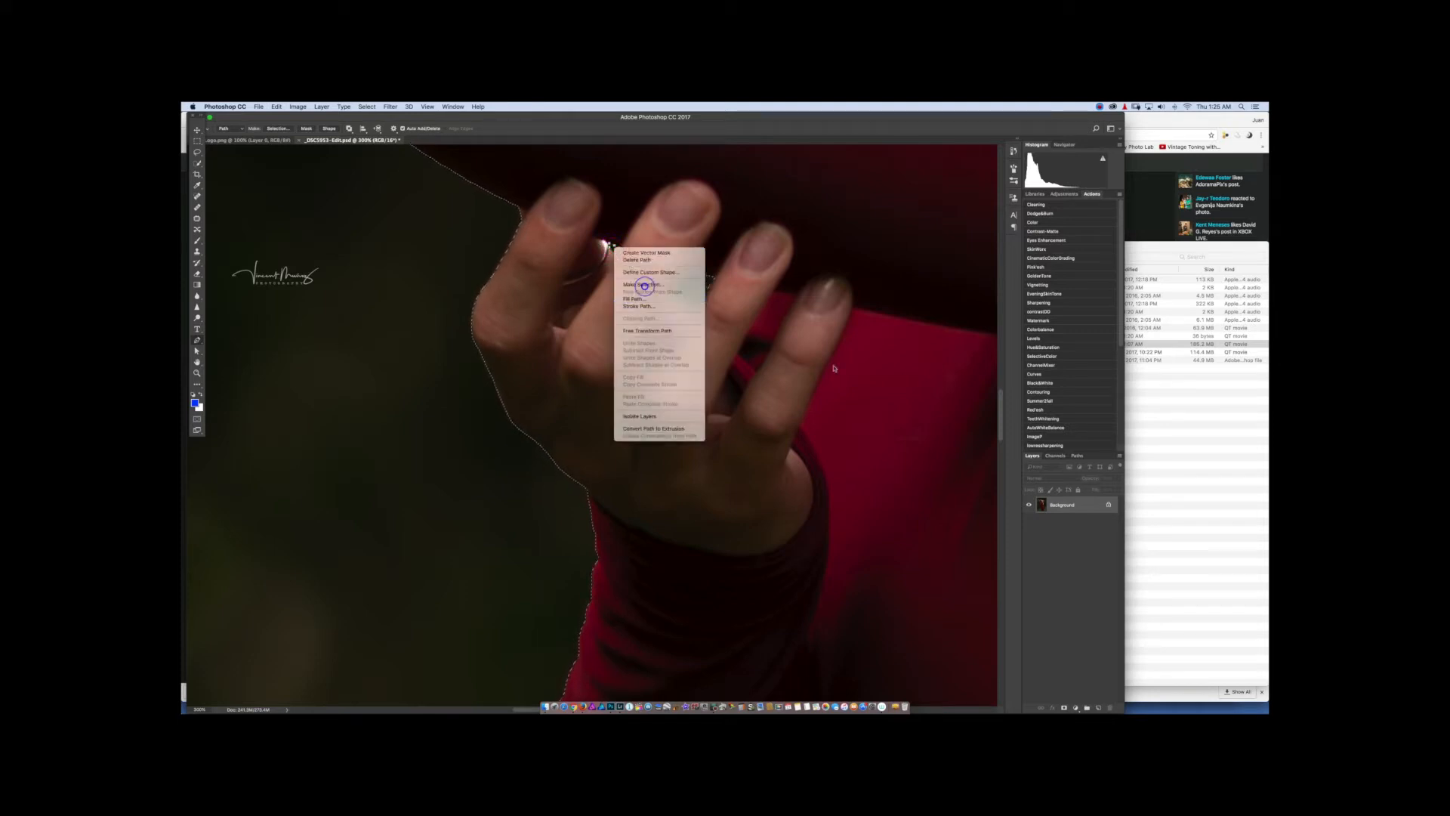
click(644, 284)
click(686, 428)
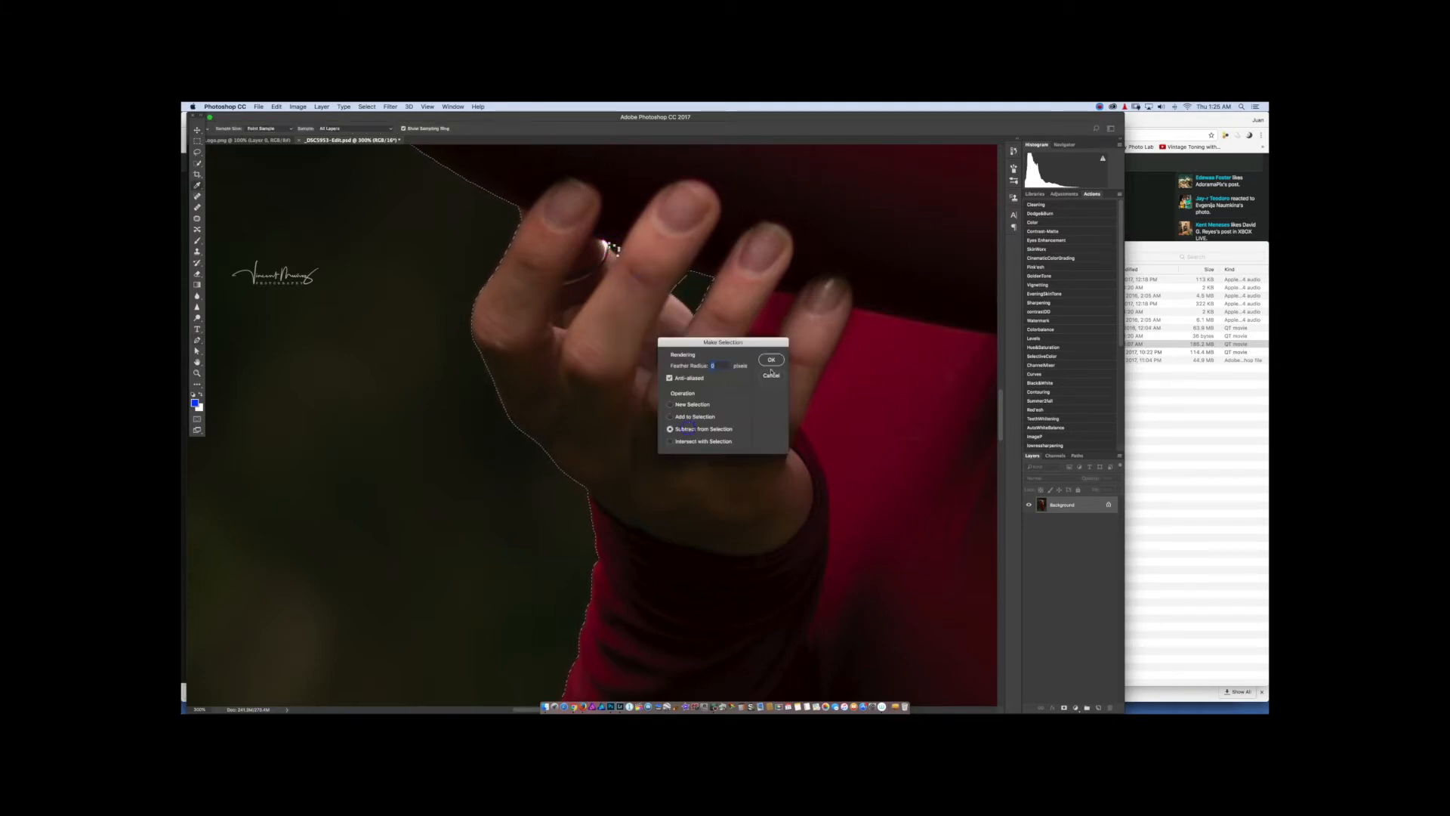
click(772, 360)
- Subtract the inaccurate area between the lower elbow and the waist from the selection with the Lasso tool
key(super+0)
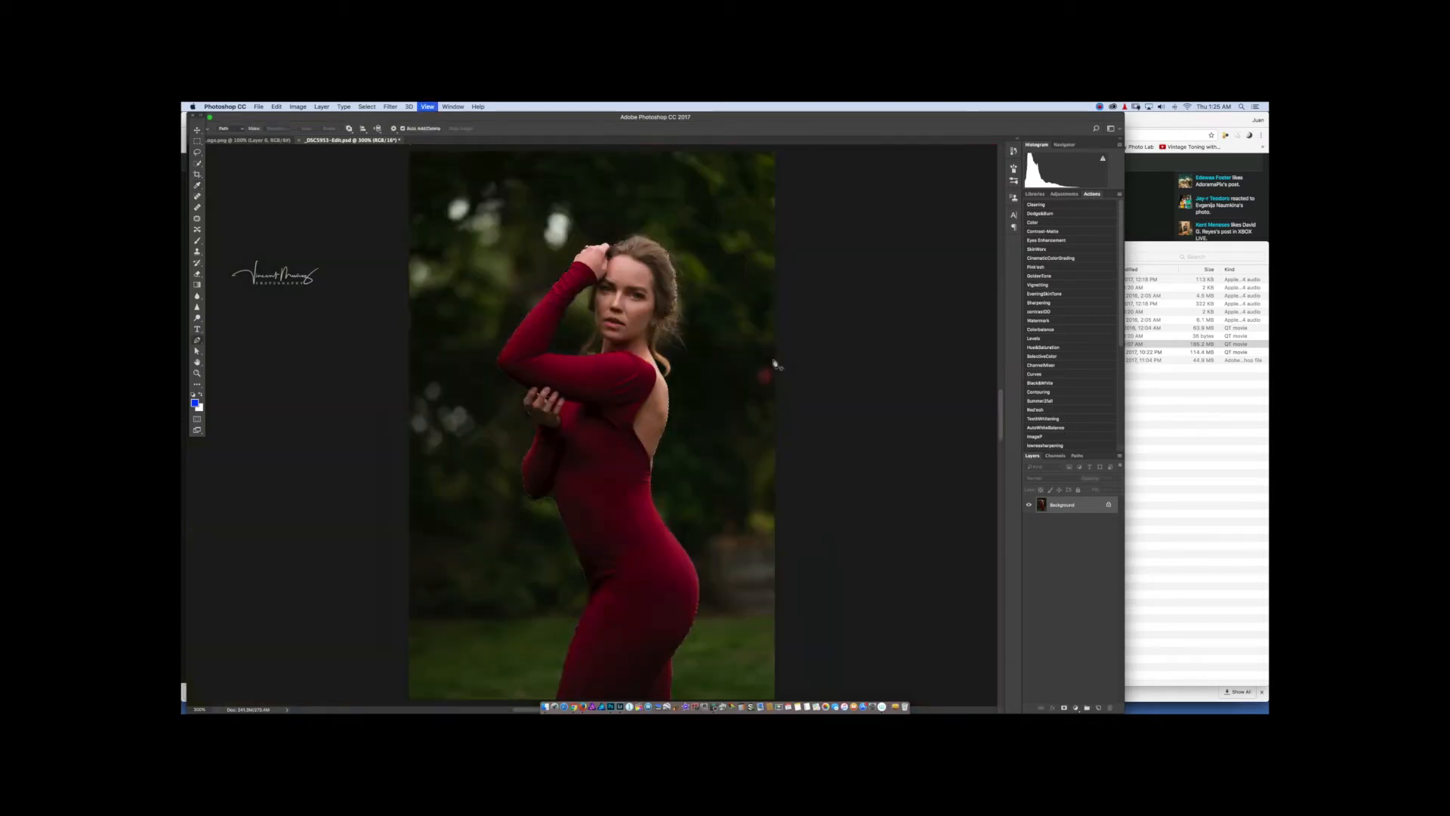
super+click(593, 593)
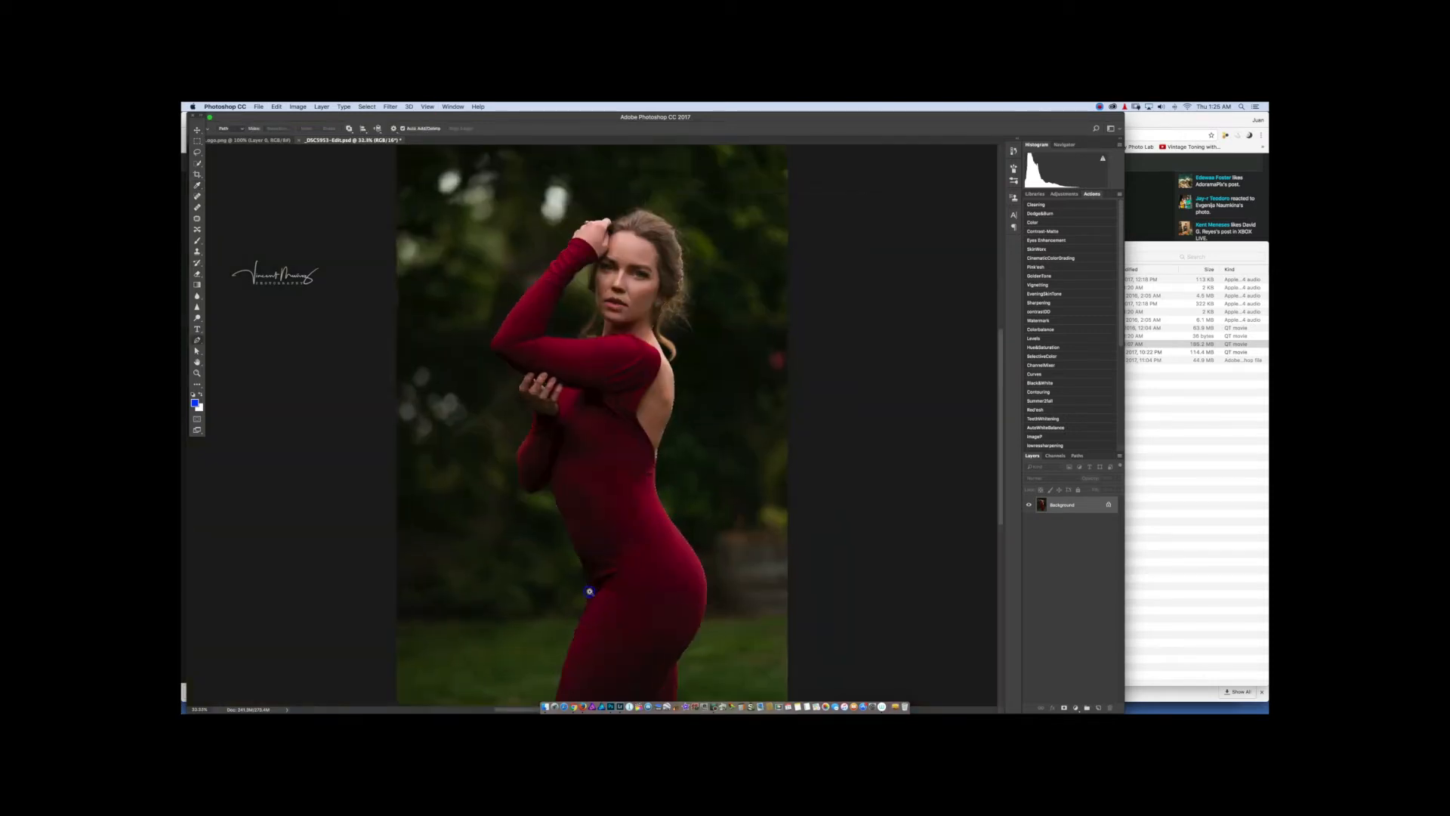
super+click(465, 274)
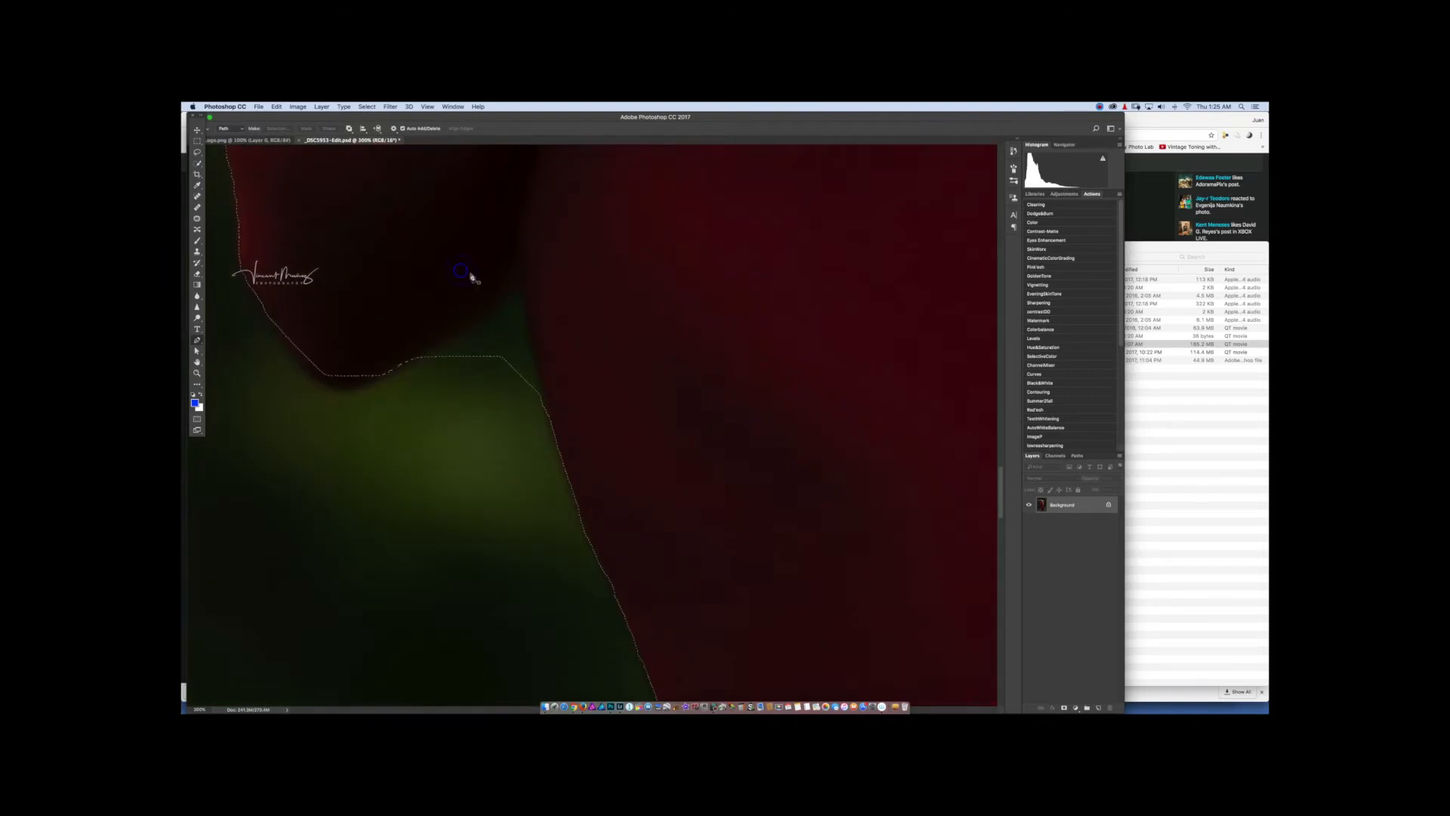
drag(555, 266, 615, 269)
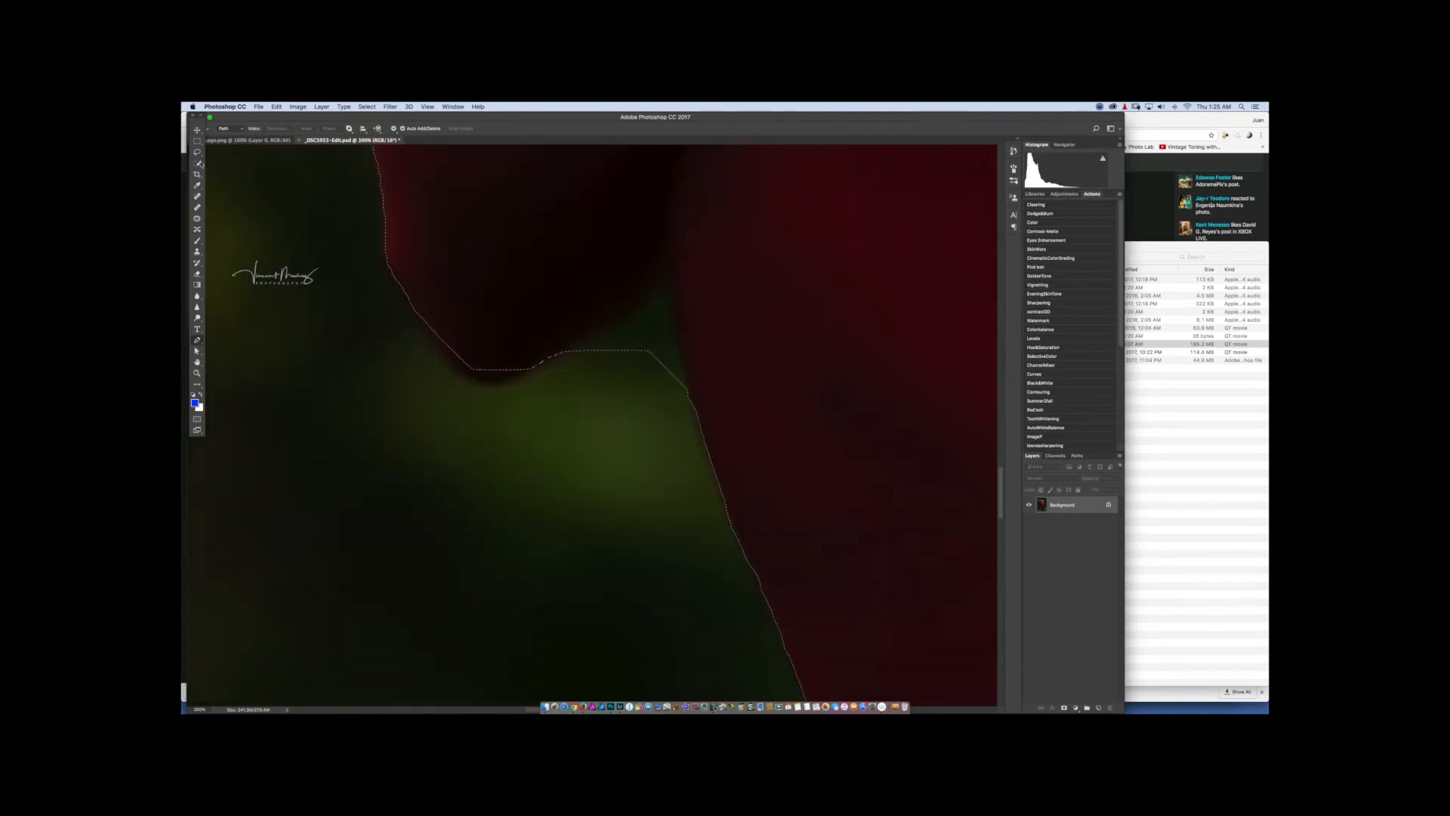
click(198, 152)
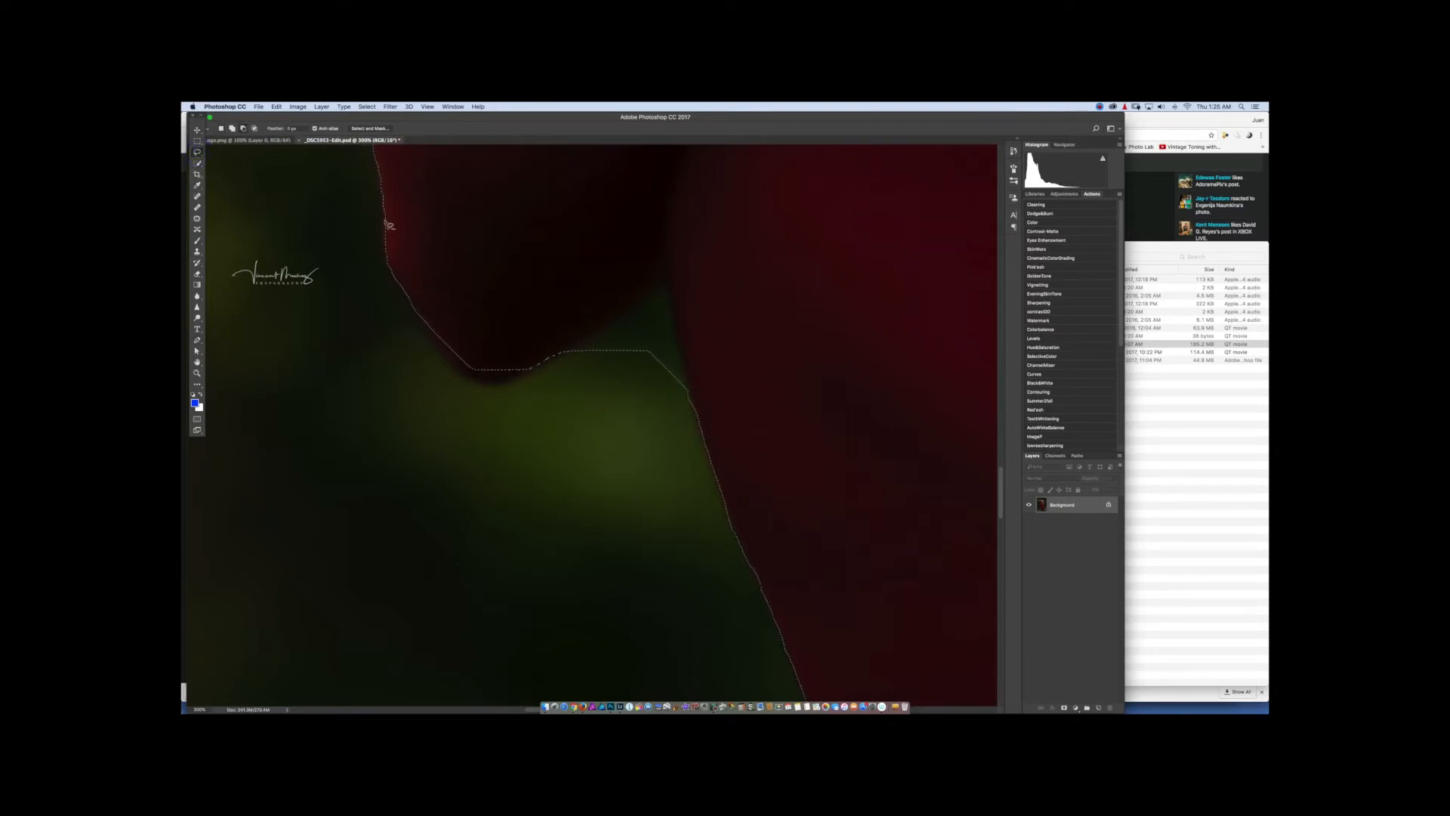
mouse_move(358, 197)
mouse_down()
mouse_move(724, 254)
mouse_move(654, 473)
mouse_move(494, 446)
mouse_move(347, 347)
mouse_up()
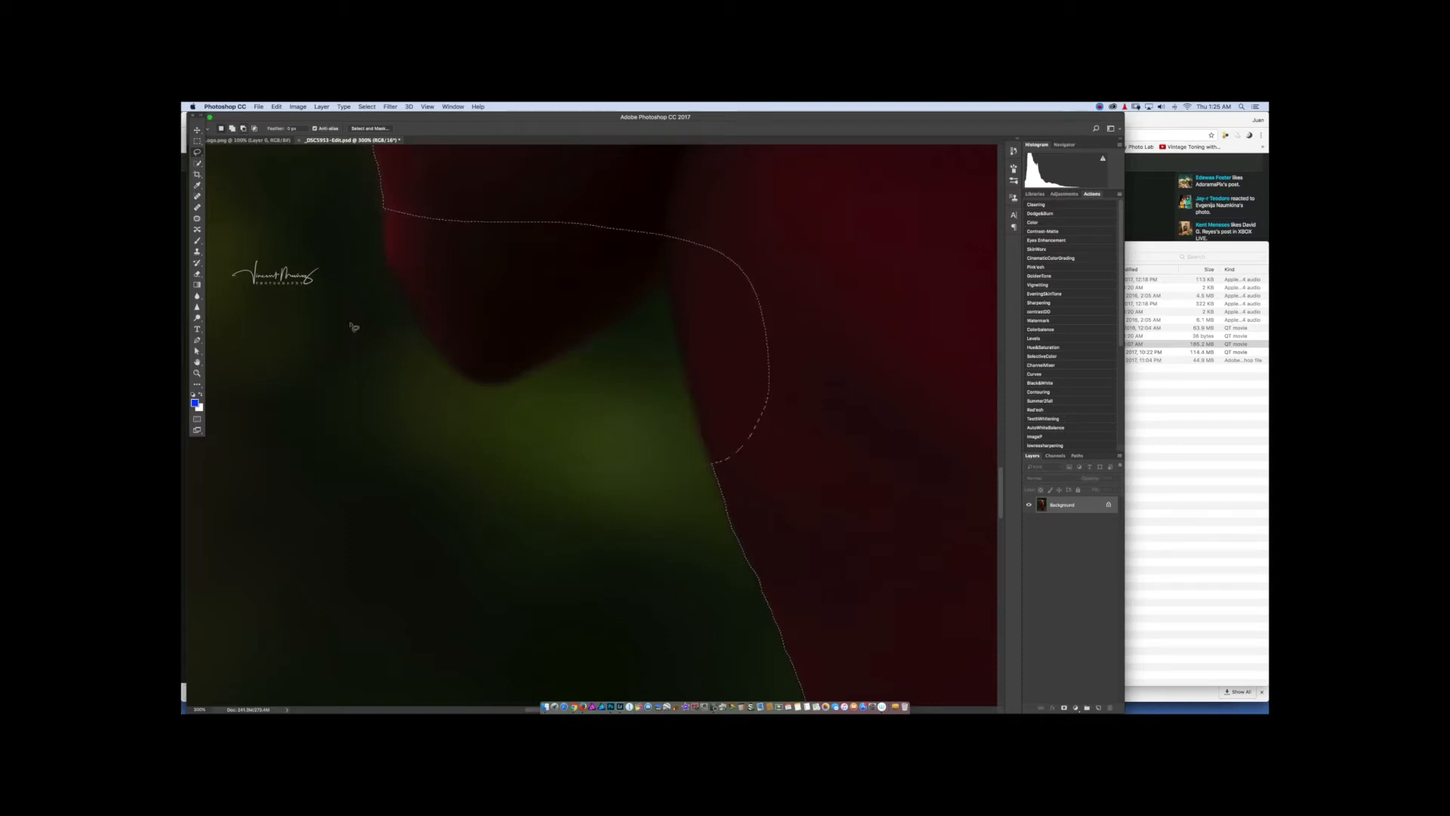
mouse_move(389, 302)
mouse_down()
mouse_move(525, 290)
mouse_move(671, 316)
mouse_move(736, 422)
mouse_move(624, 470)
mouse_move(467, 451)
mouse_move(387, 381)
mouse_up()
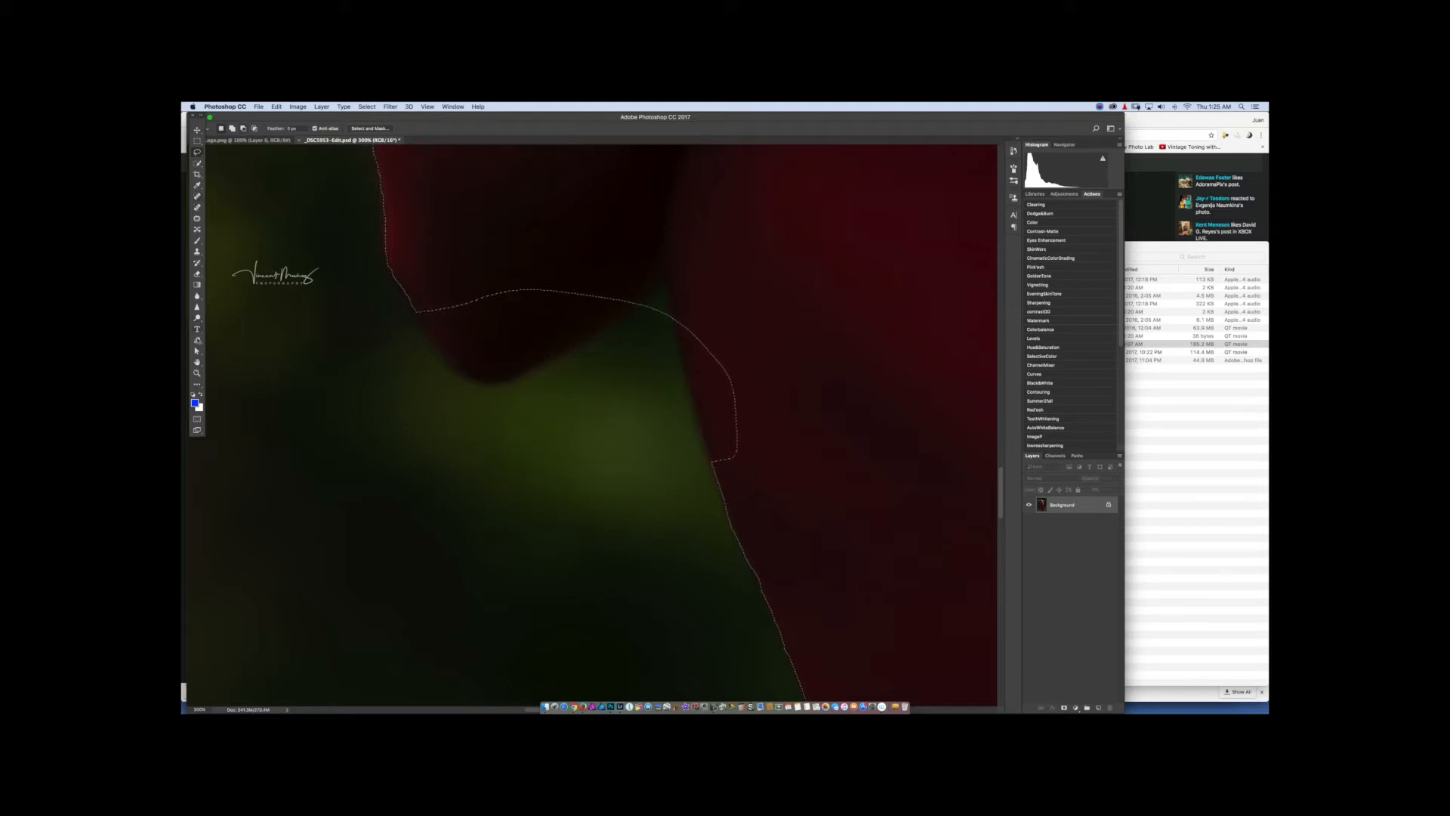
- Draw a closed Pen path along the underside of the lower elbow and back across the inside of the sleeve
click(197, 339)
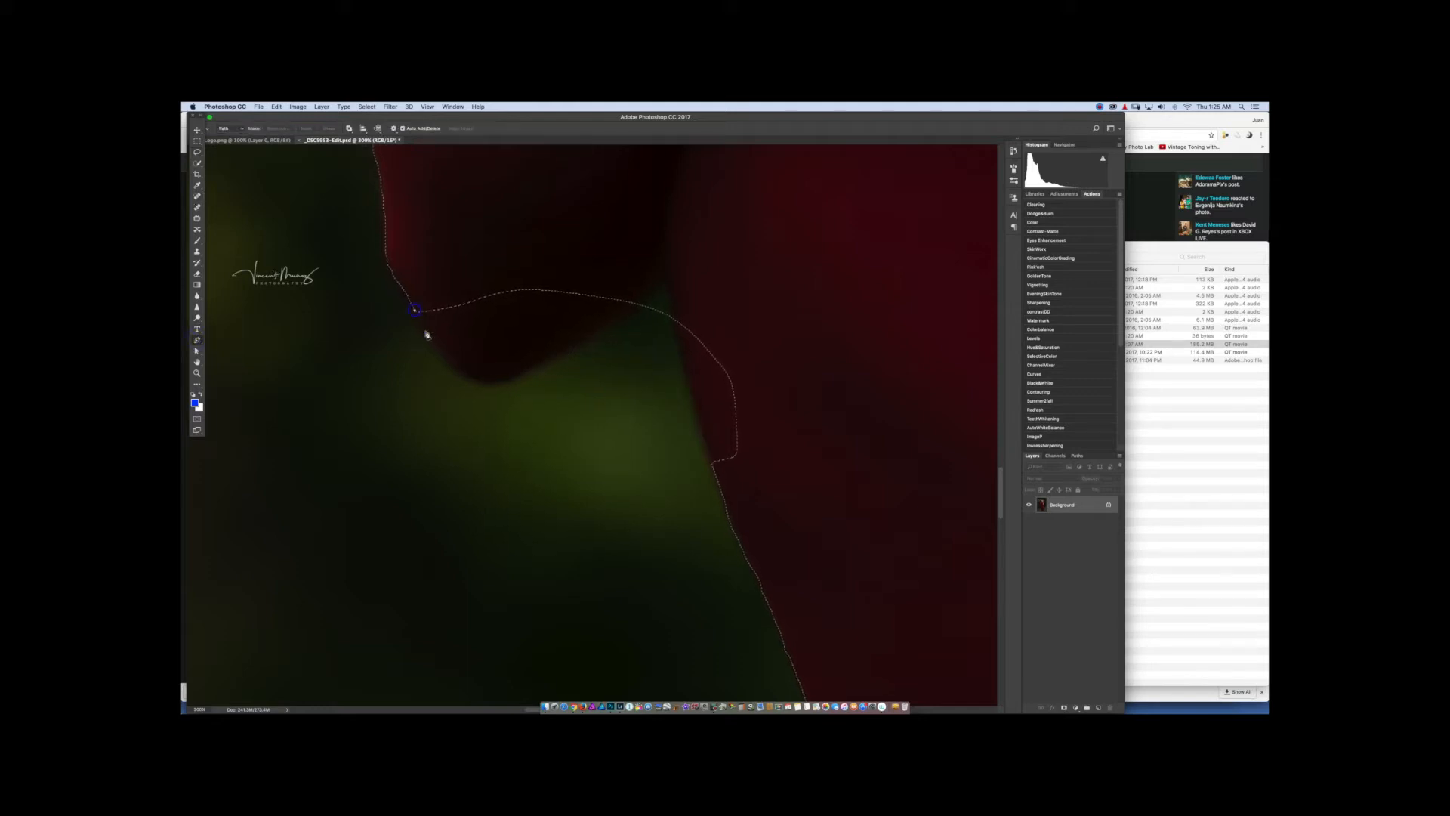
drag(434, 345, 472, 383)
click(501, 389)
drag(556, 358, 566, 353)
click(590, 339)
click(624, 318)
click(549, 260)
click(456, 281)
click(415, 311)
- Convert the lower elbow path into a selection using Add to Selection
right_click(508, 322)
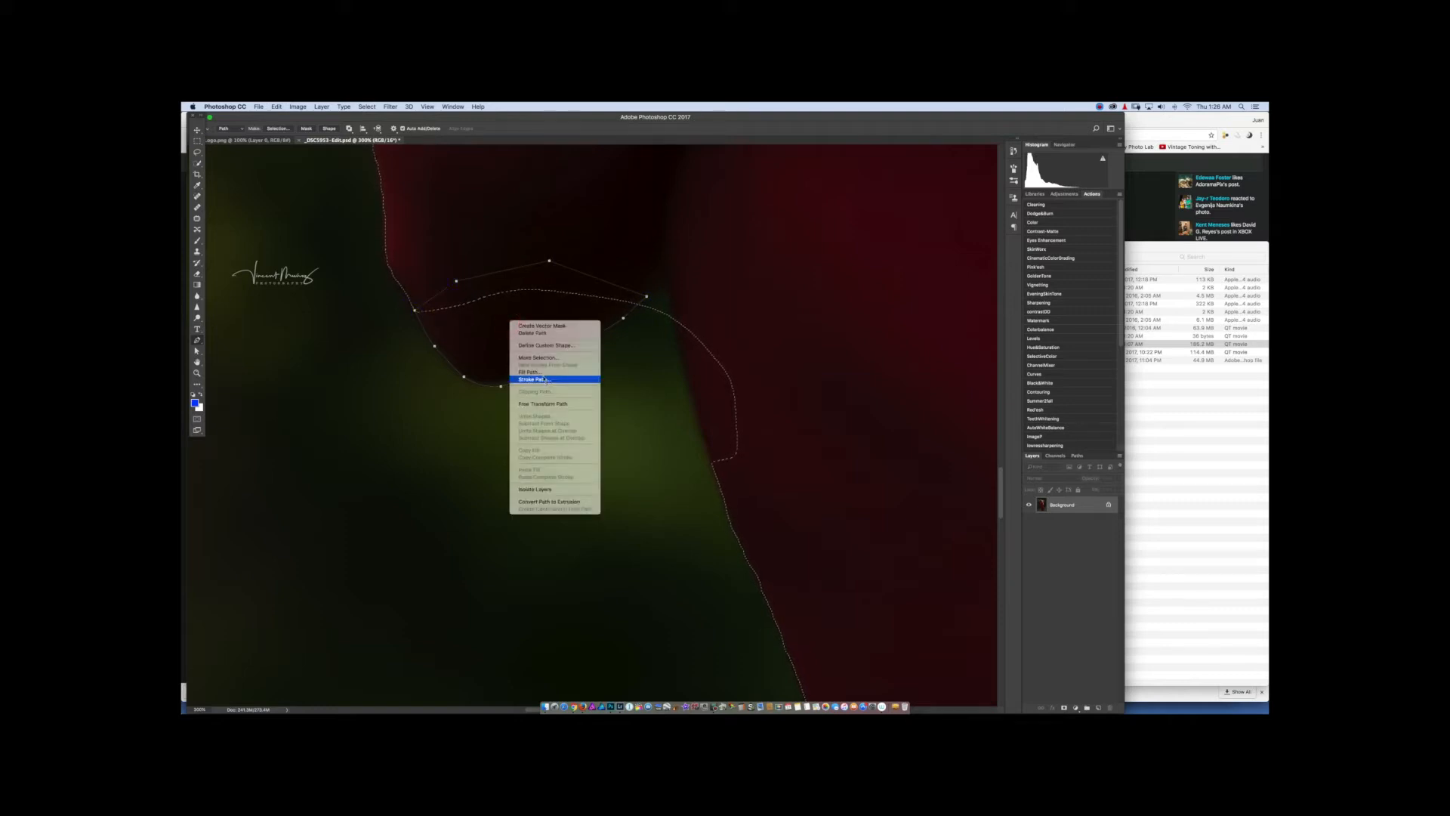
click(537, 357)
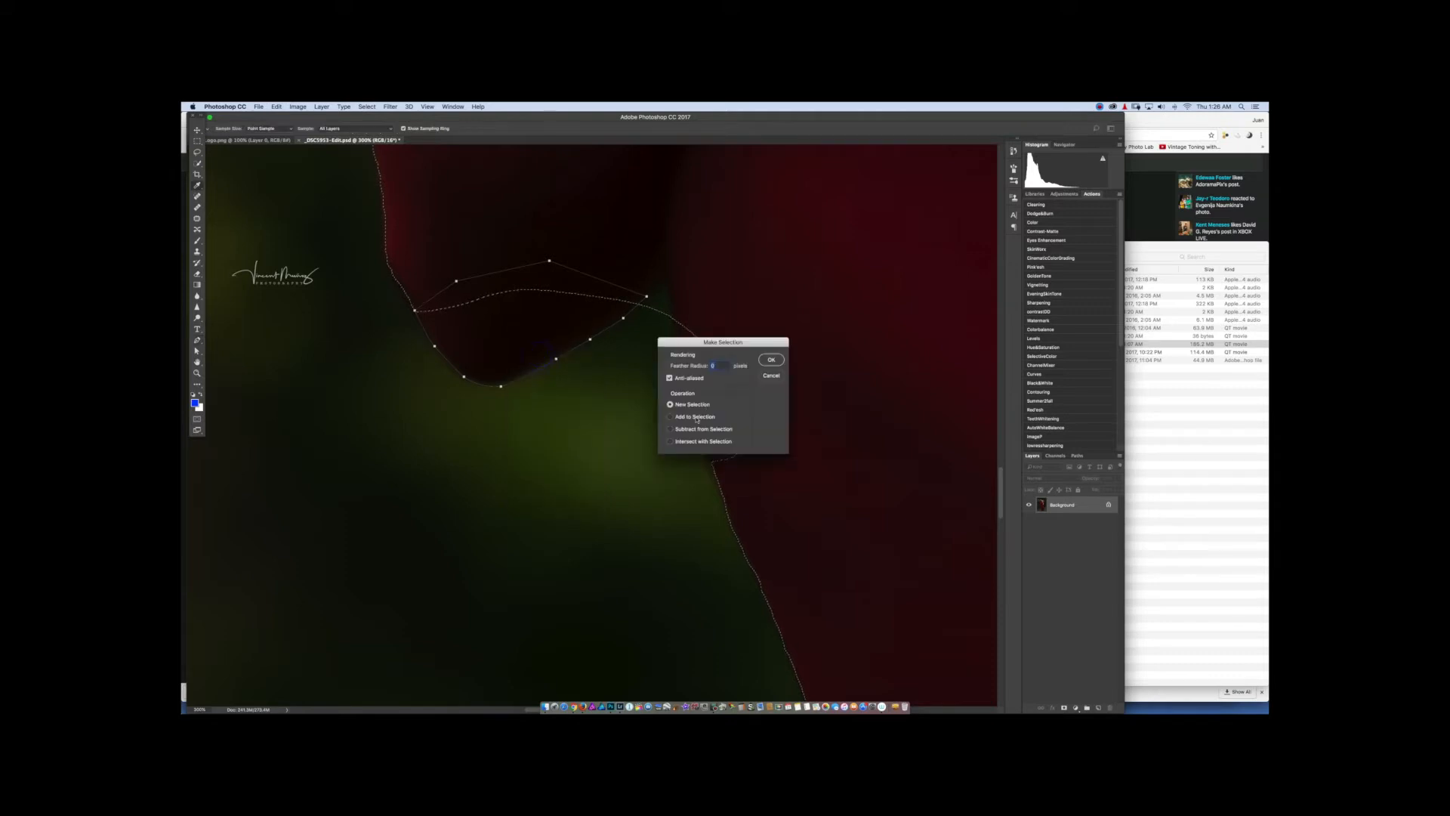
click(694, 417)
click(771, 360)
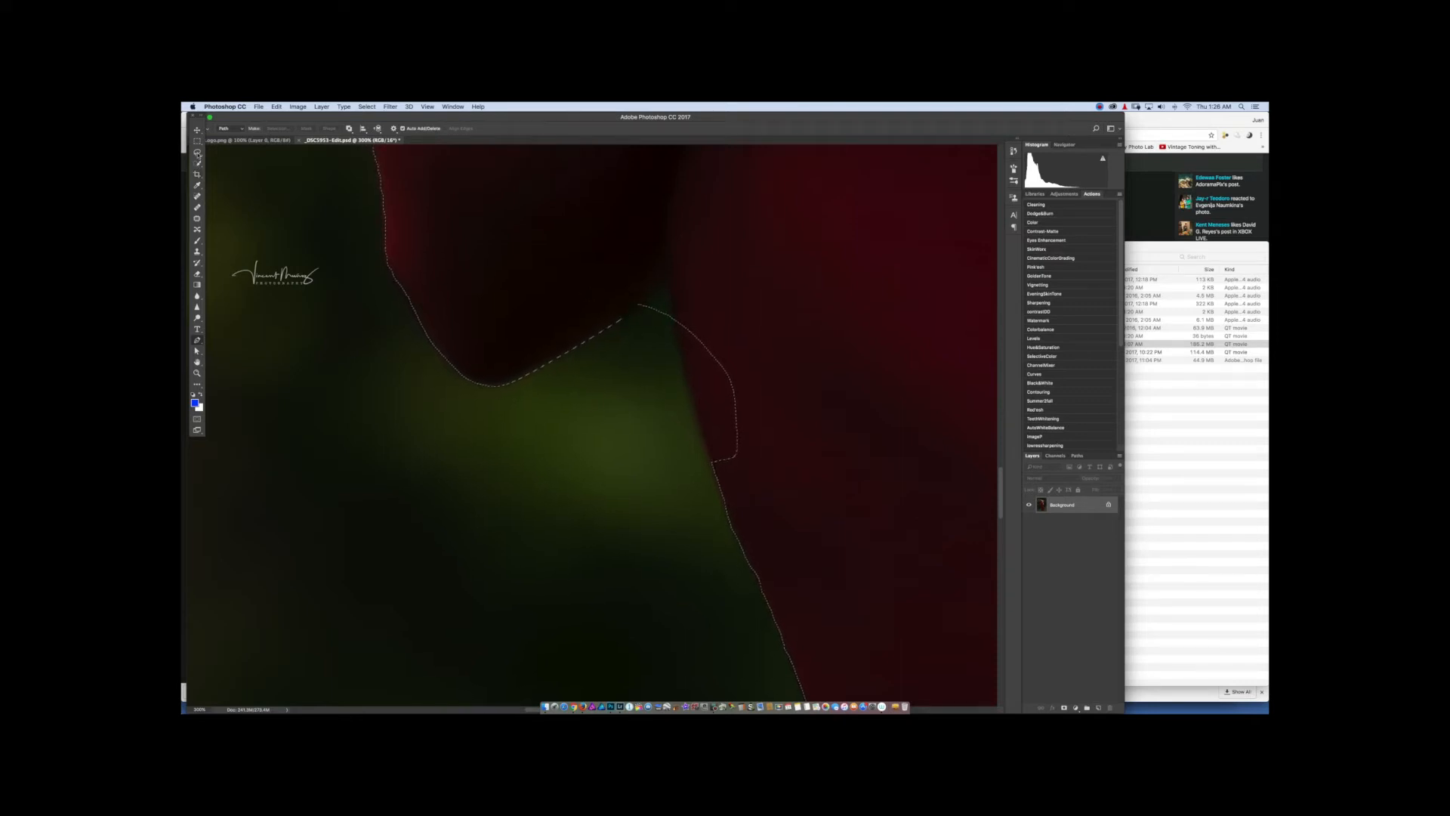
- Clean up the selection at the narrow background corner between the lower elbow and the waist with the Lasso tool
click(198, 154)
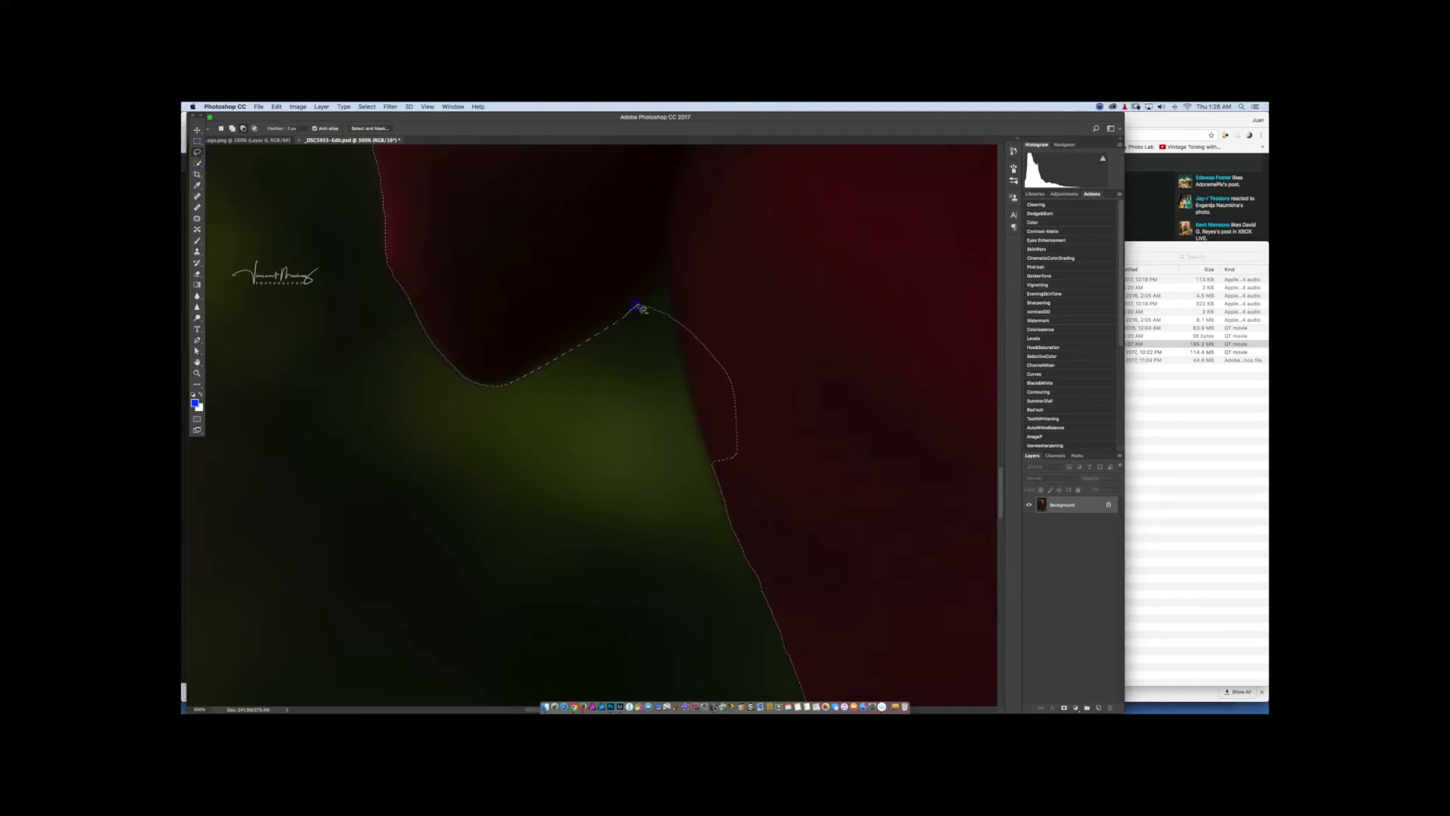
mouse_move(648, 305)
mouse_down()
mouse_move(667, 290)
mouse_move(676, 321)
mouse_move(669, 341)
mouse_move(641, 348)
mouse_up()
- Draw a closed Pen path along the waist edge below that corner and back through the inside of the dress
click(197, 340)
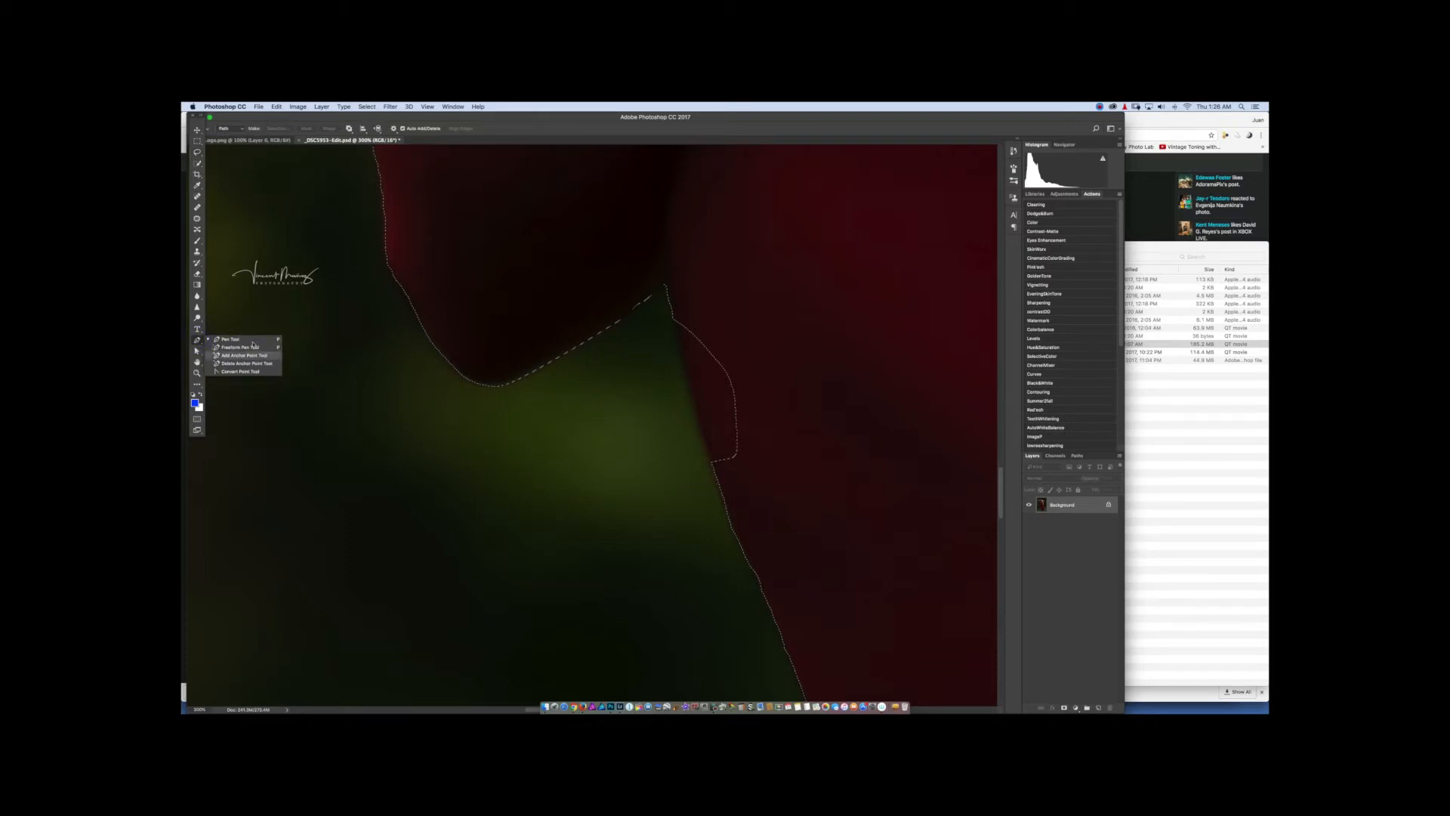
click(231, 339)
click(716, 481)
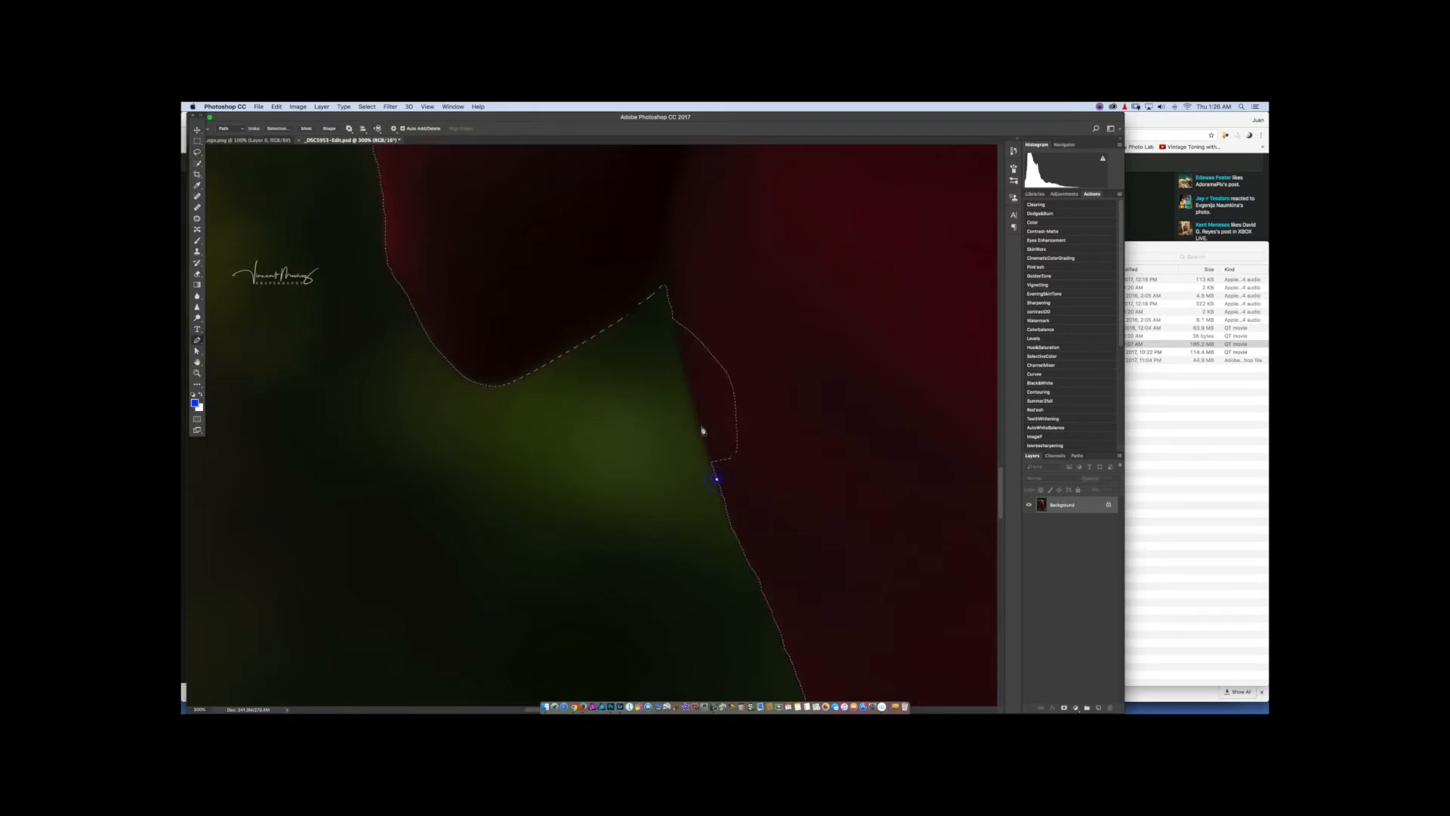
click(693, 401)
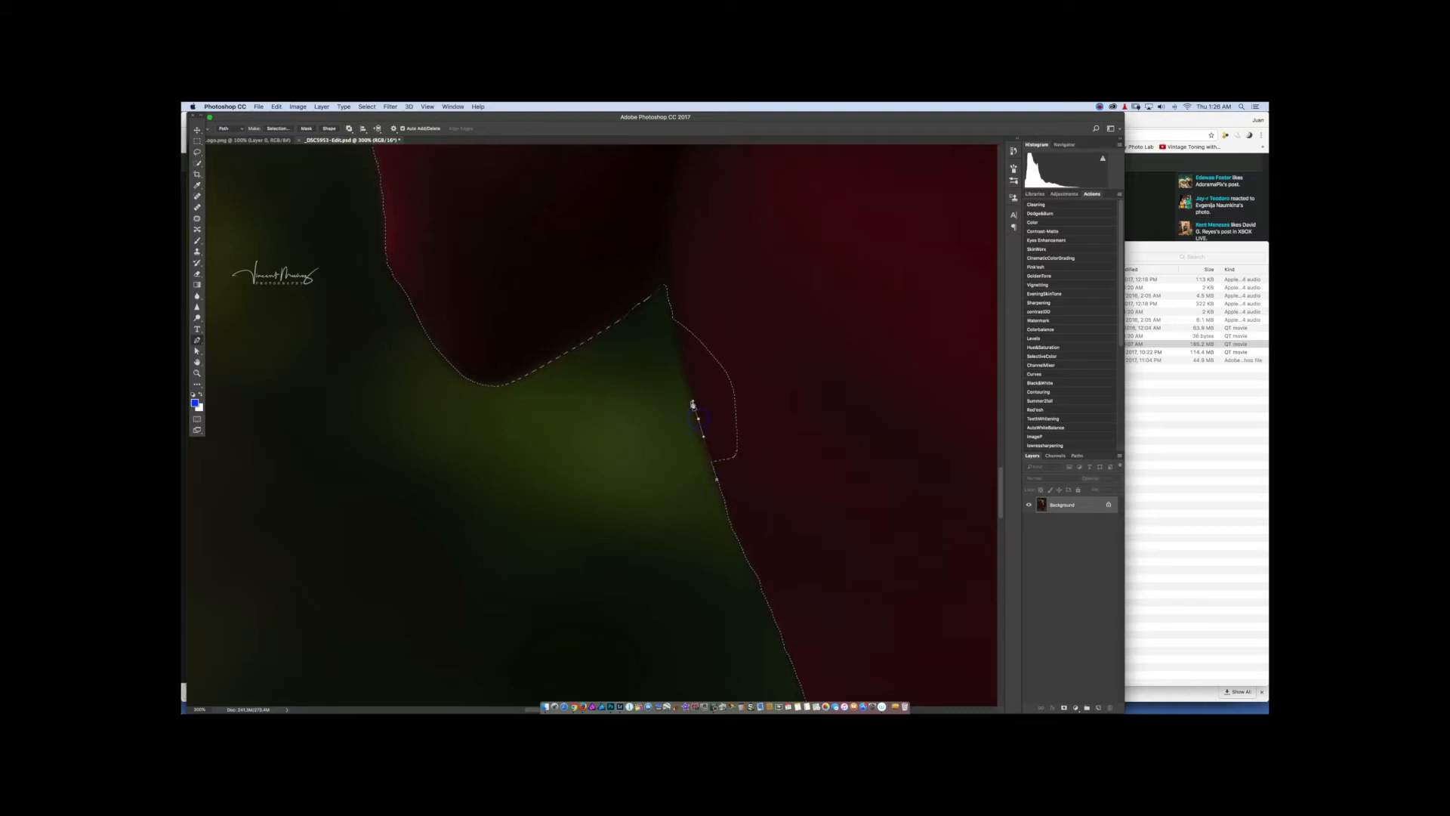
click(679, 346)
click(676, 326)
click(673, 321)
drag(795, 385, 798, 394)
click(773, 503)
click(717, 483)
- Convert the waist path into a selection using Add to Selection
right_click(745, 468)
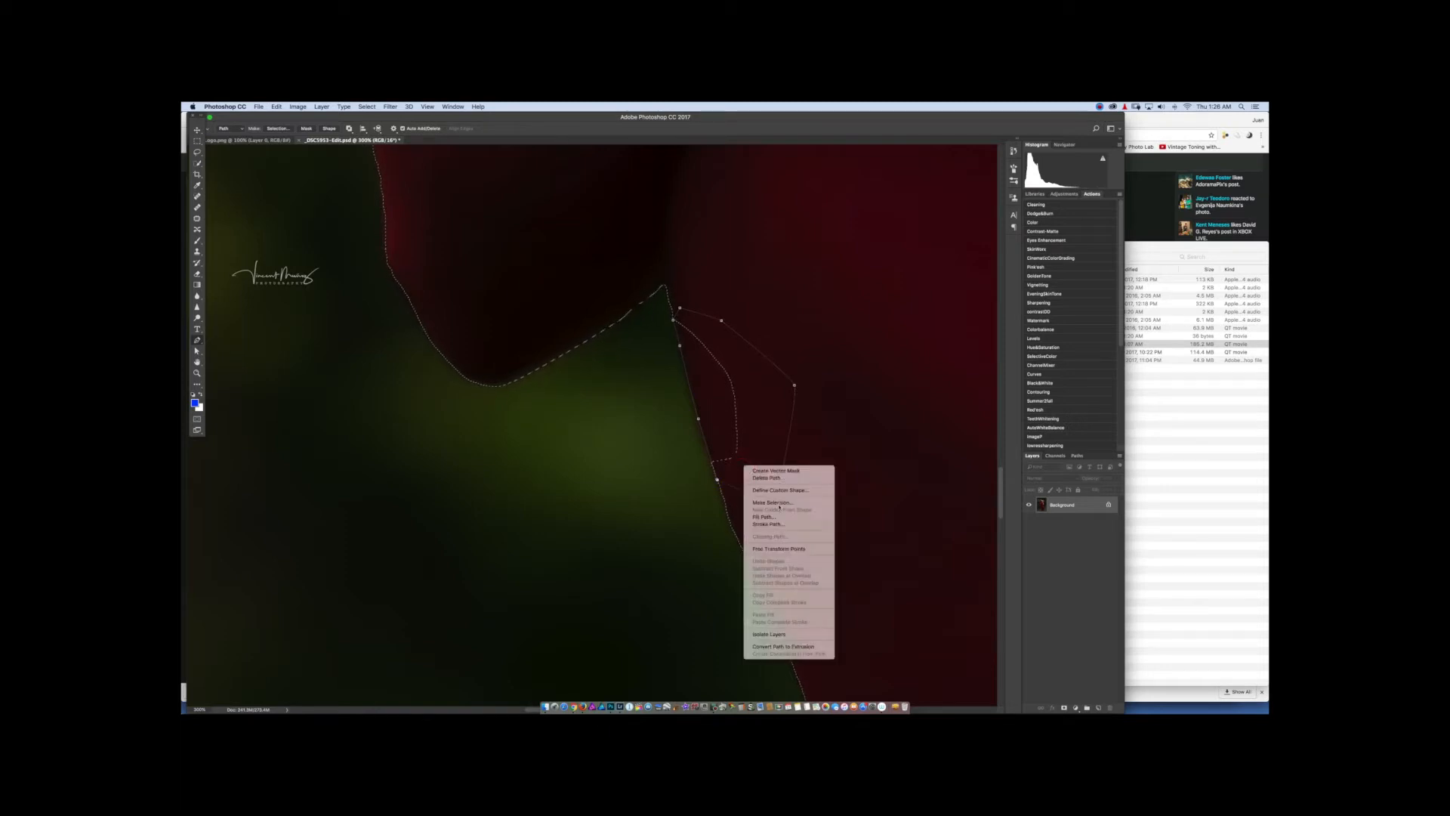
click(777, 502)
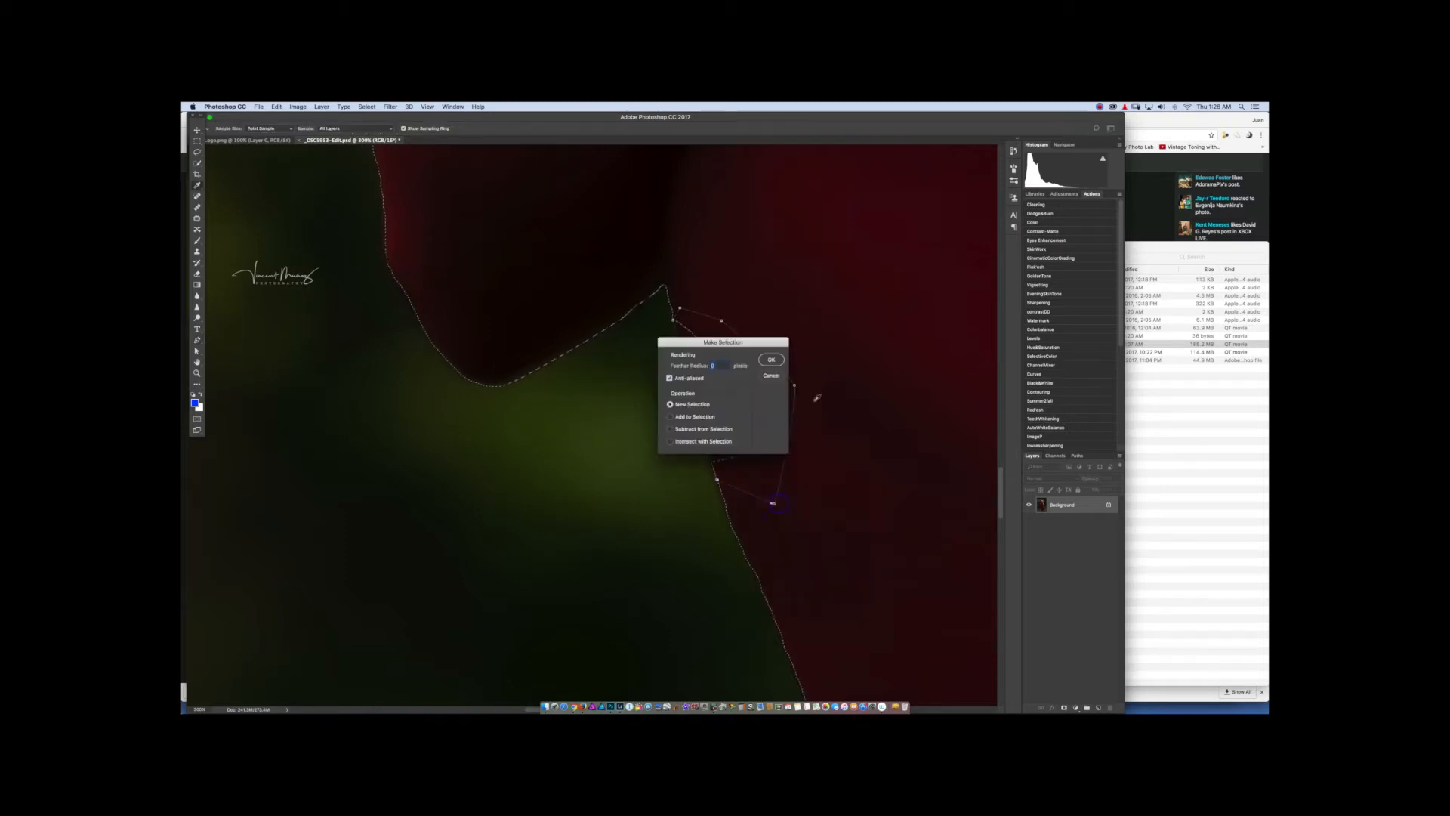
click(686, 419)
click(771, 359)
- Examine the selection edge along the front of the waist and hip folds
key(super+0)
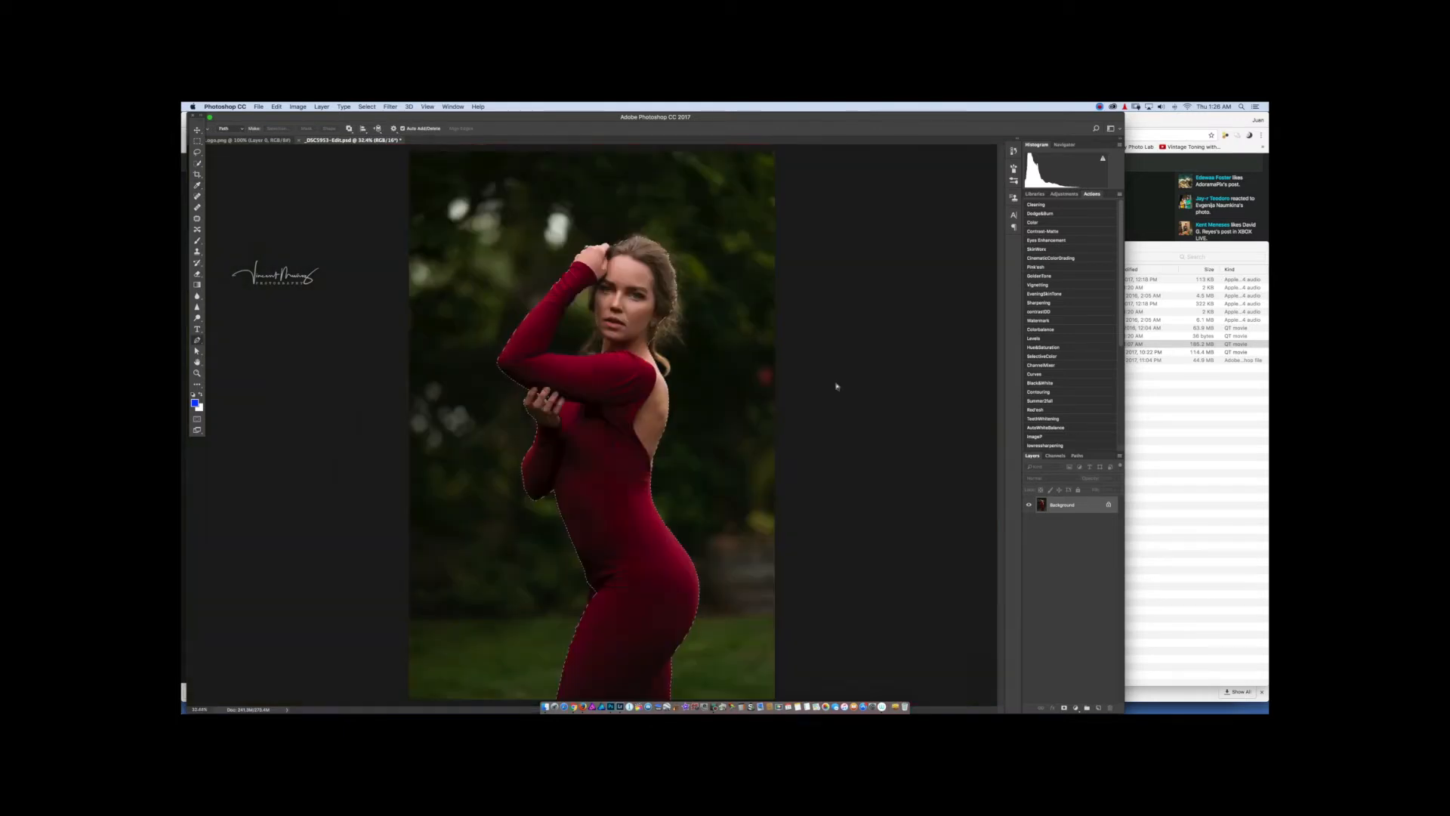
key(super+space)
super+click(595, 594)
super+click(584, 595)
super+click(585, 594)
super+click(588, 592)
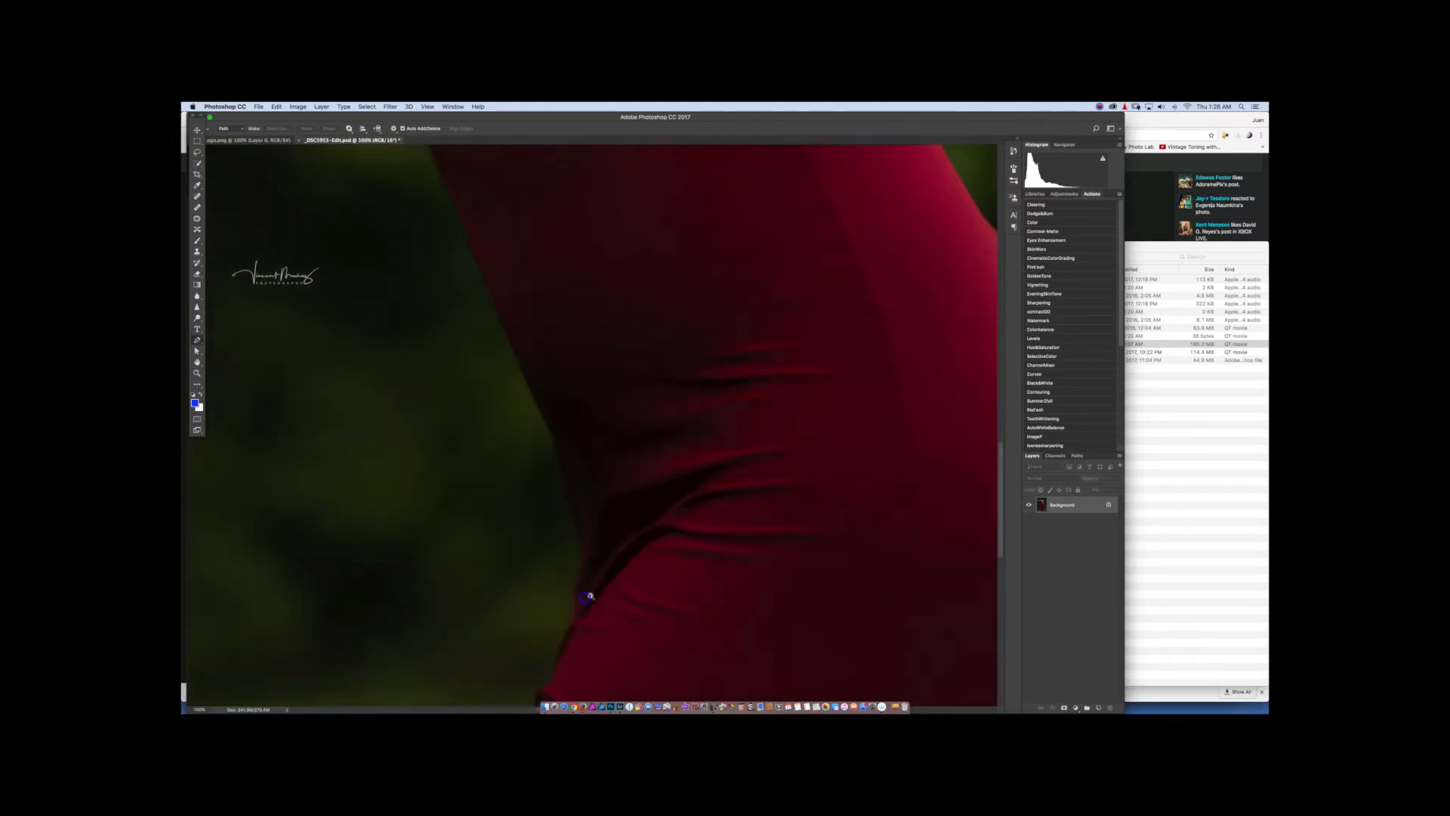
super+click(589, 593)
drag(648, 503, 705, 362)
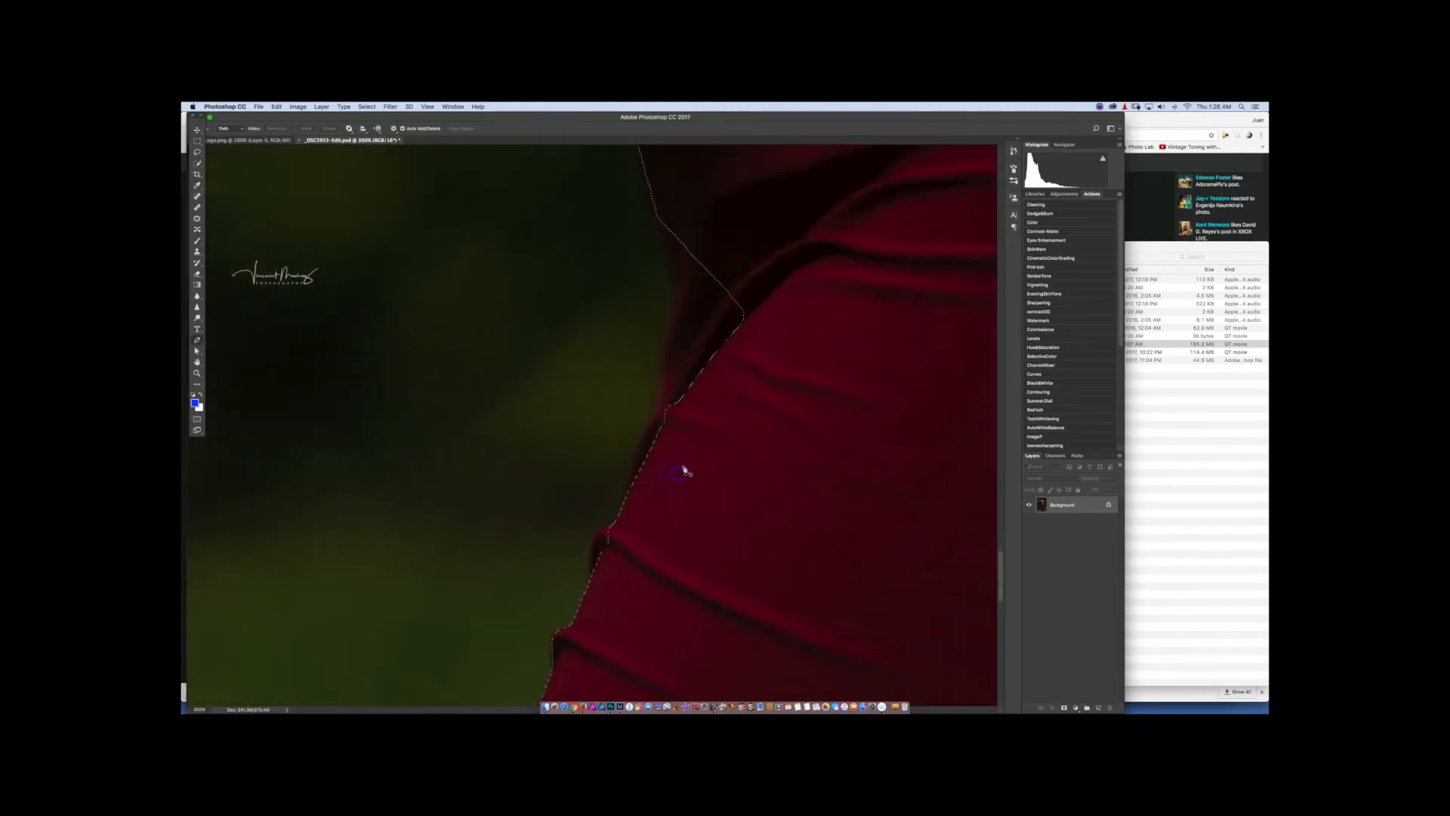
scroll(676, 272, up, 4)
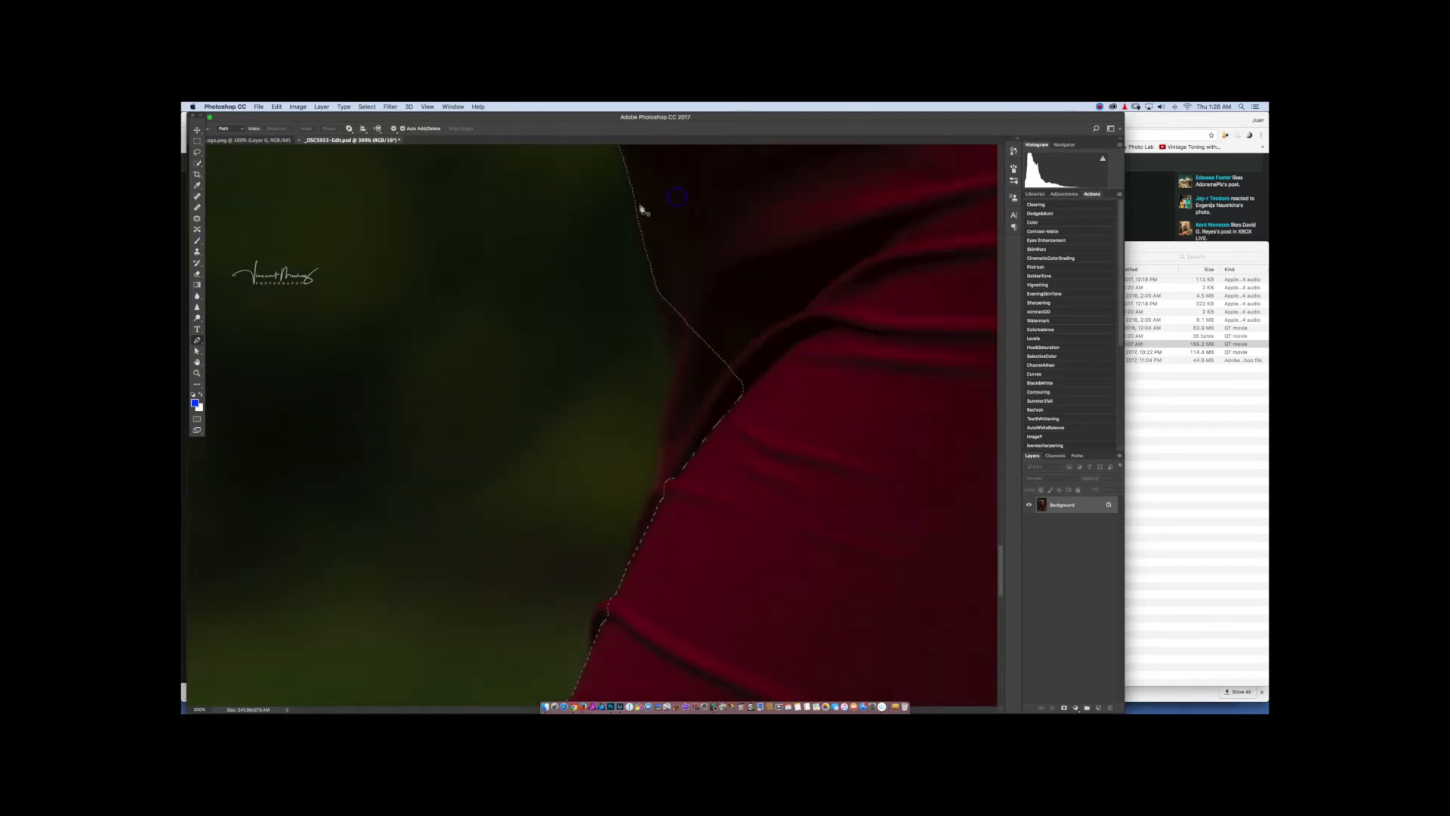
click(629, 176)
drag(646, 258, 654, 287)
key(super+z)
key(super+z)
- Draw a closed Pen path along the front edge of the dress at the hip crease and back across the fabric
click(638, 209)
drag(648, 266, 653, 284)
drag(668, 344, 670, 345)
click(714, 565)
click(816, 402)
click(746, 286)
click(663, 212)
click(639, 209)
right_click(673, 257)
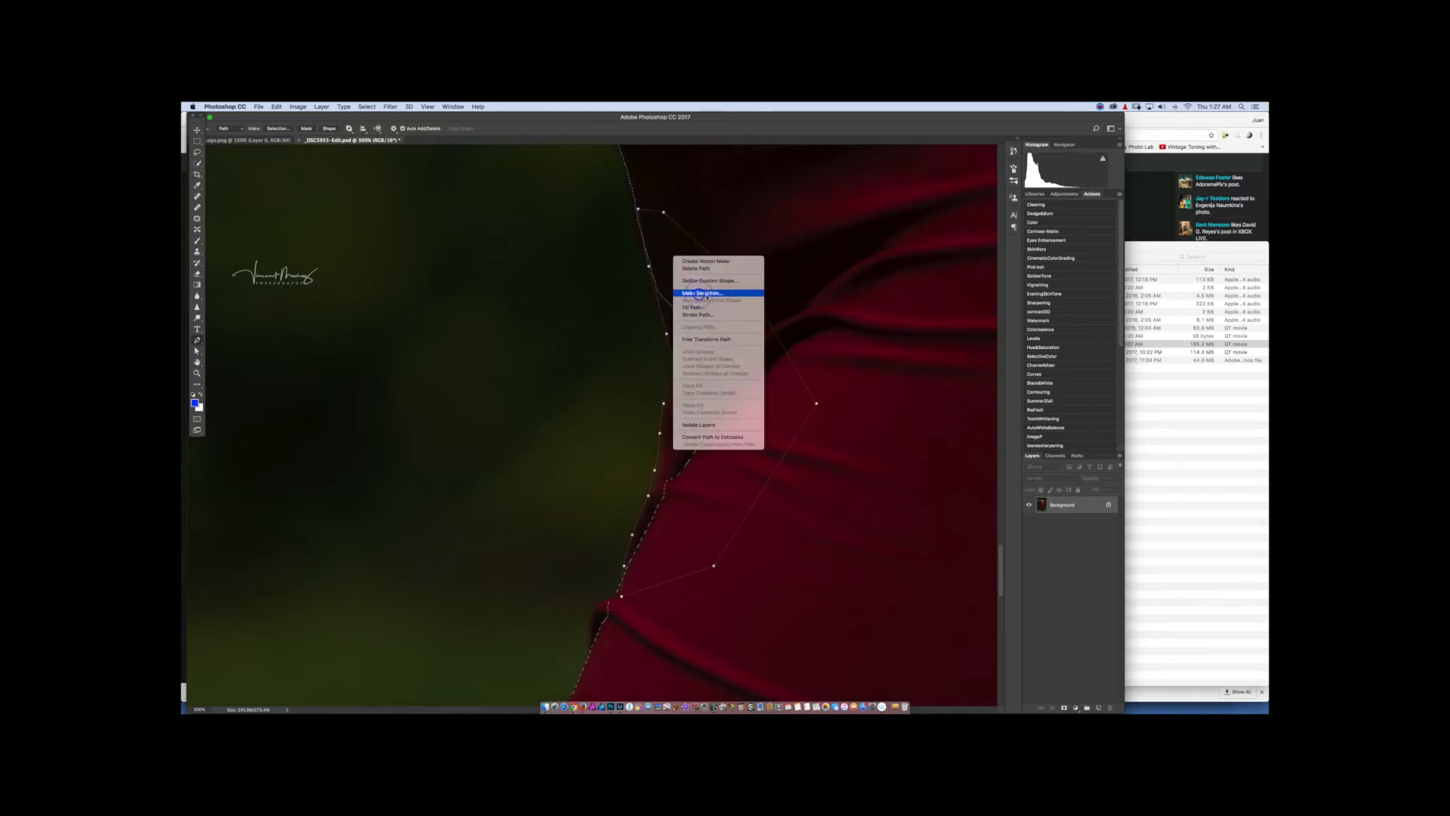
click(701, 293)
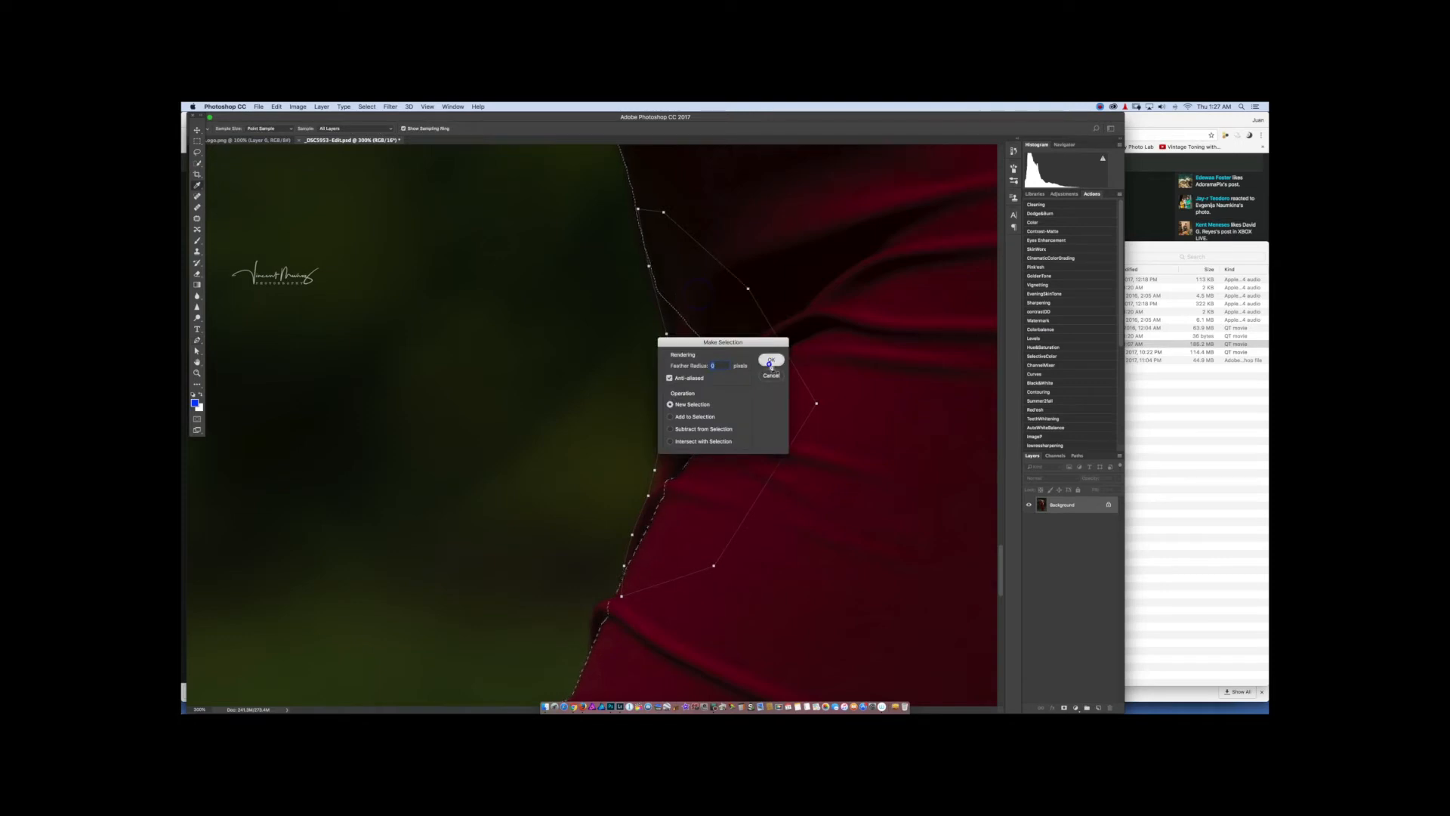
click(770, 360)
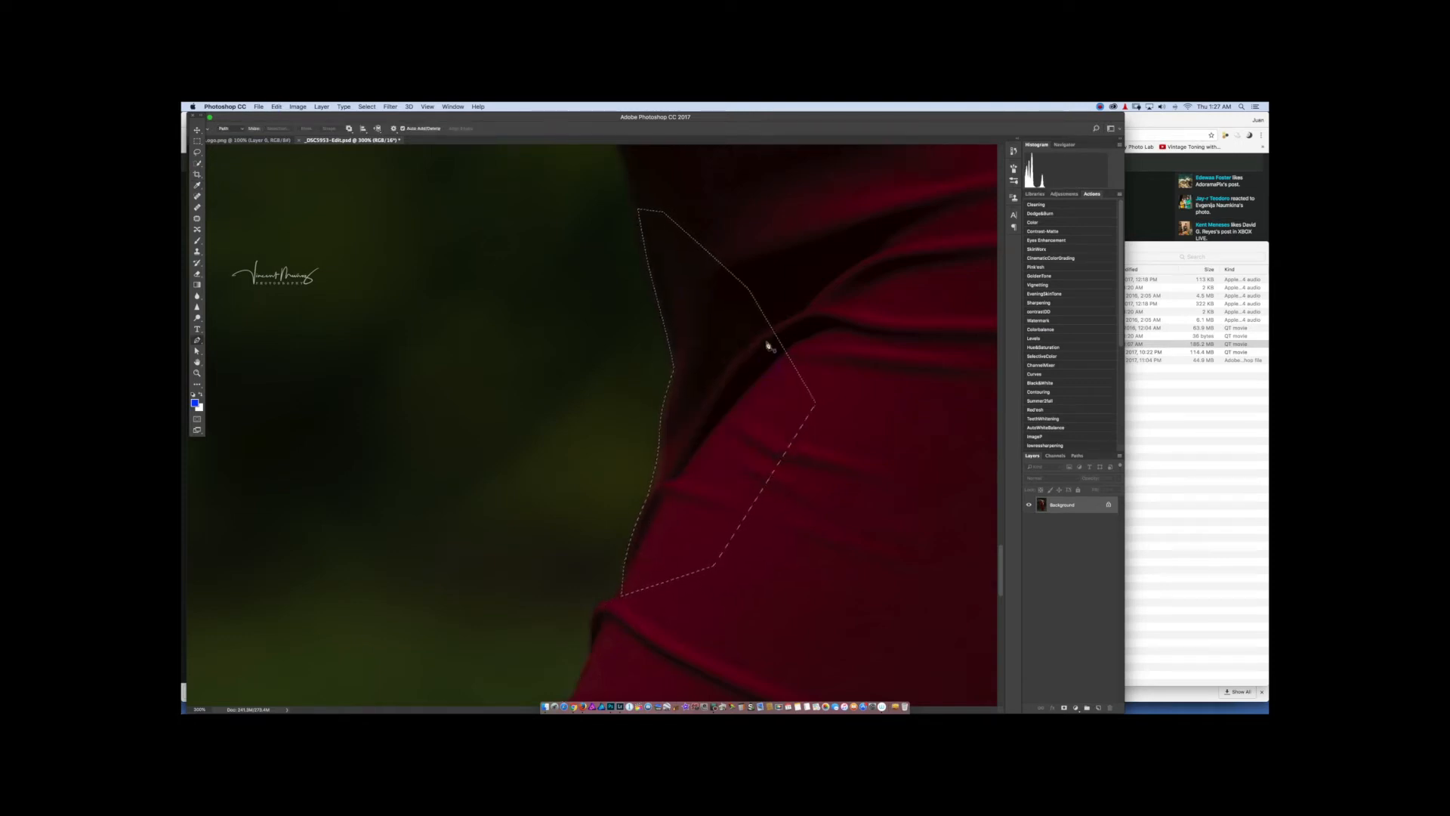
- Convert the hip crease path into a selection using Add to Selection
right_click(717, 320)
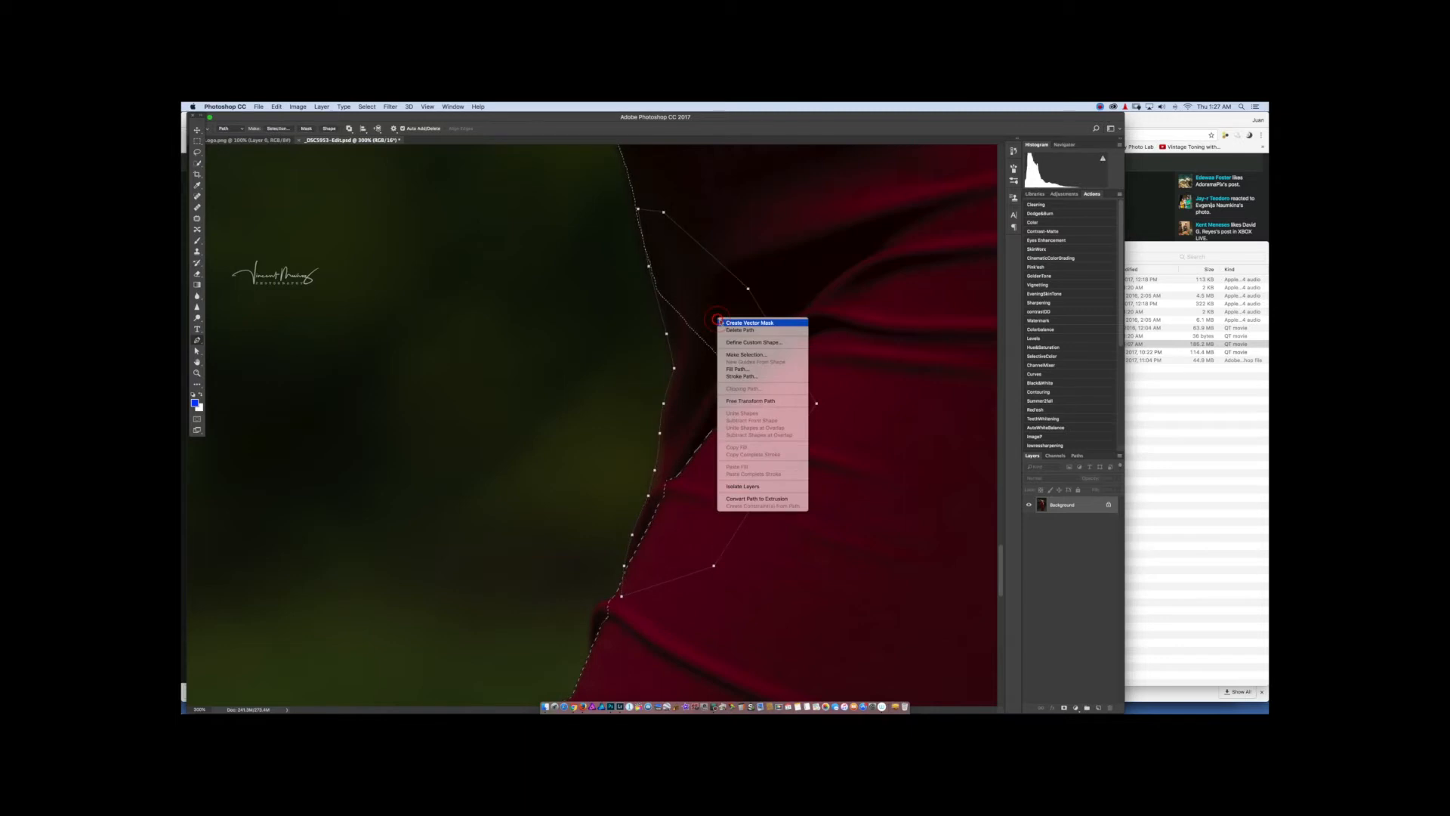
click(746, 354)
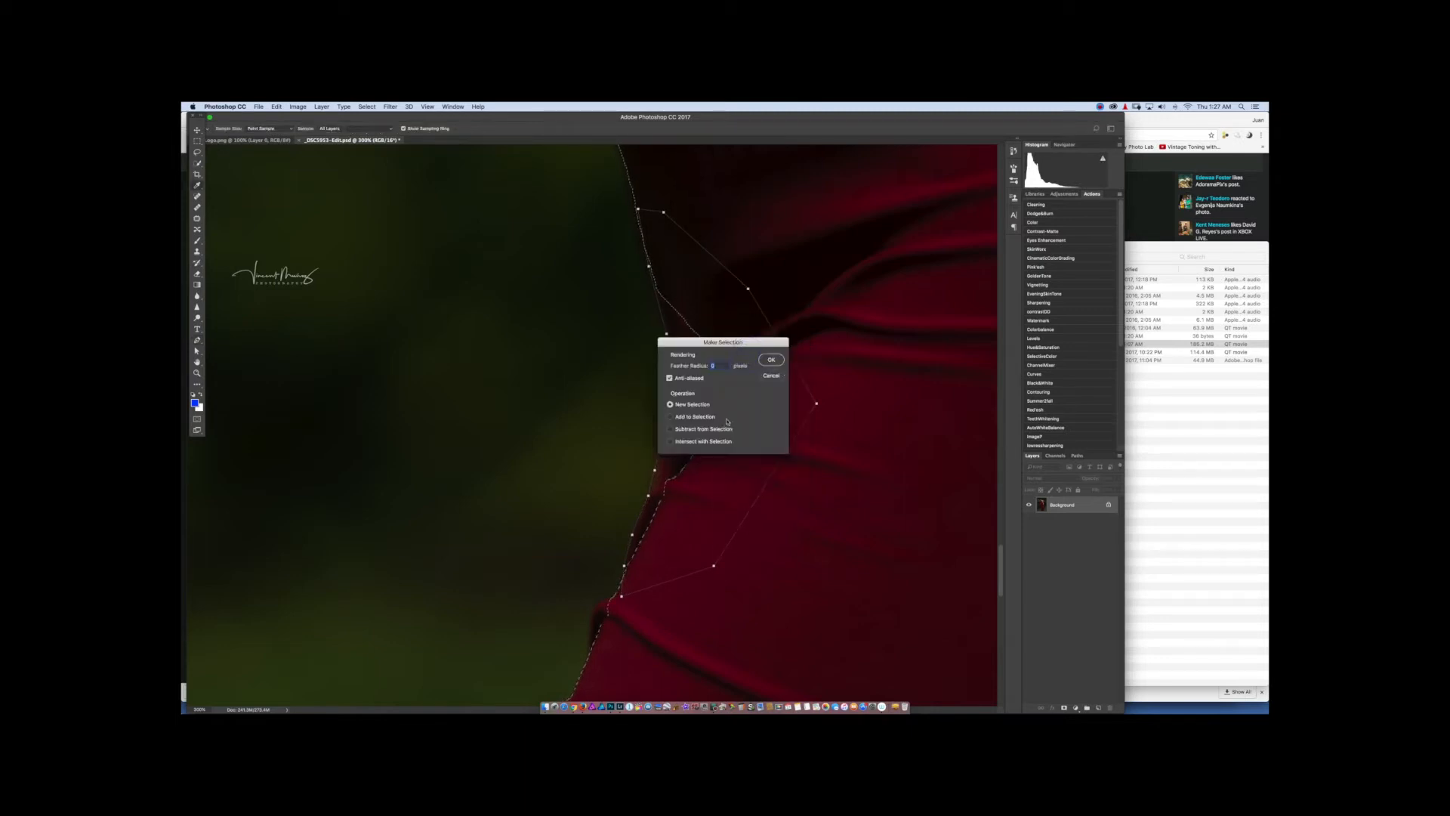
click(771, 361)
- Add the missed fabric folds along the front of the thigh to the selection with the Lasso tool
scroll(754, 372, down, 5)
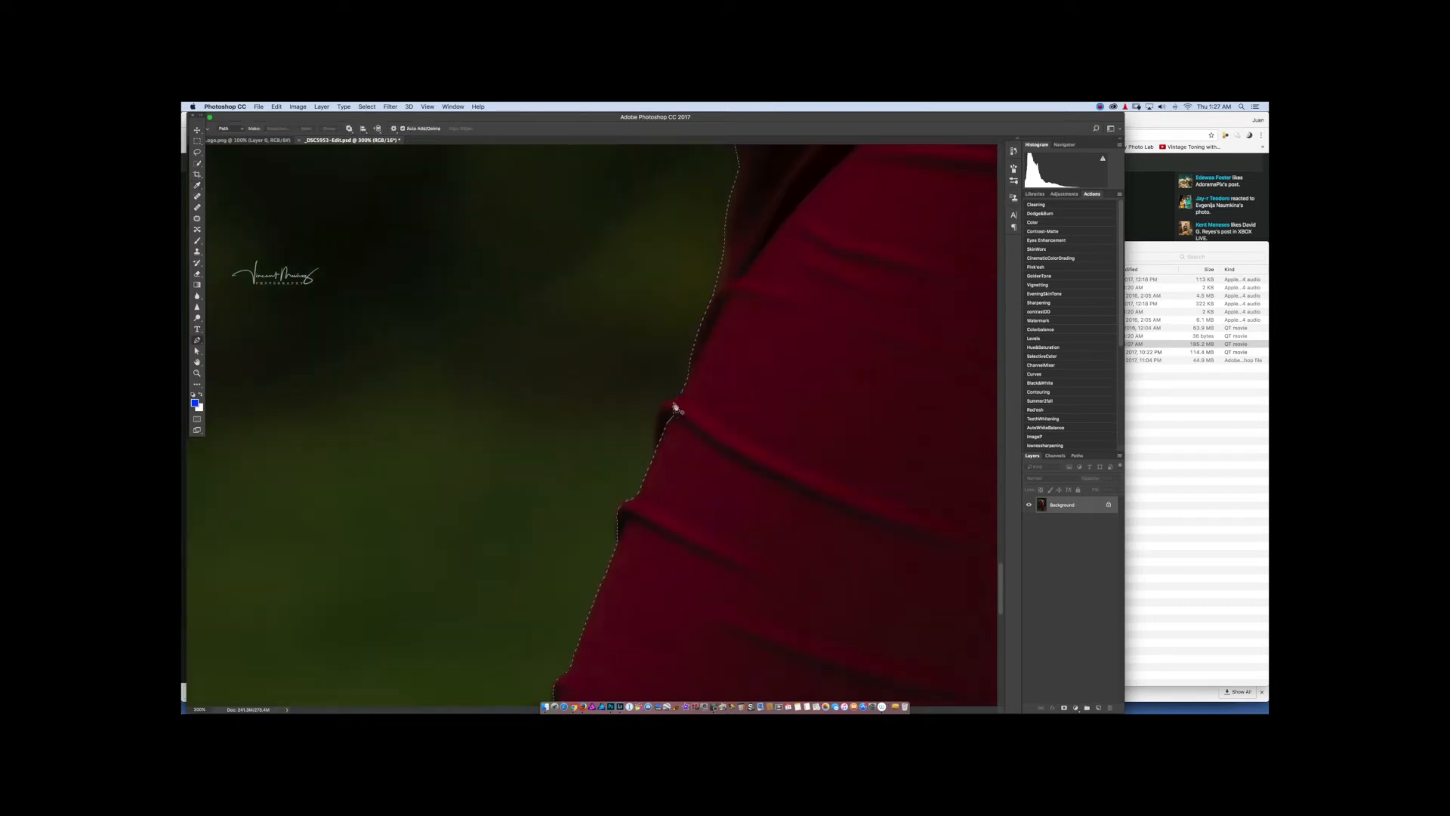
click(197, 152)
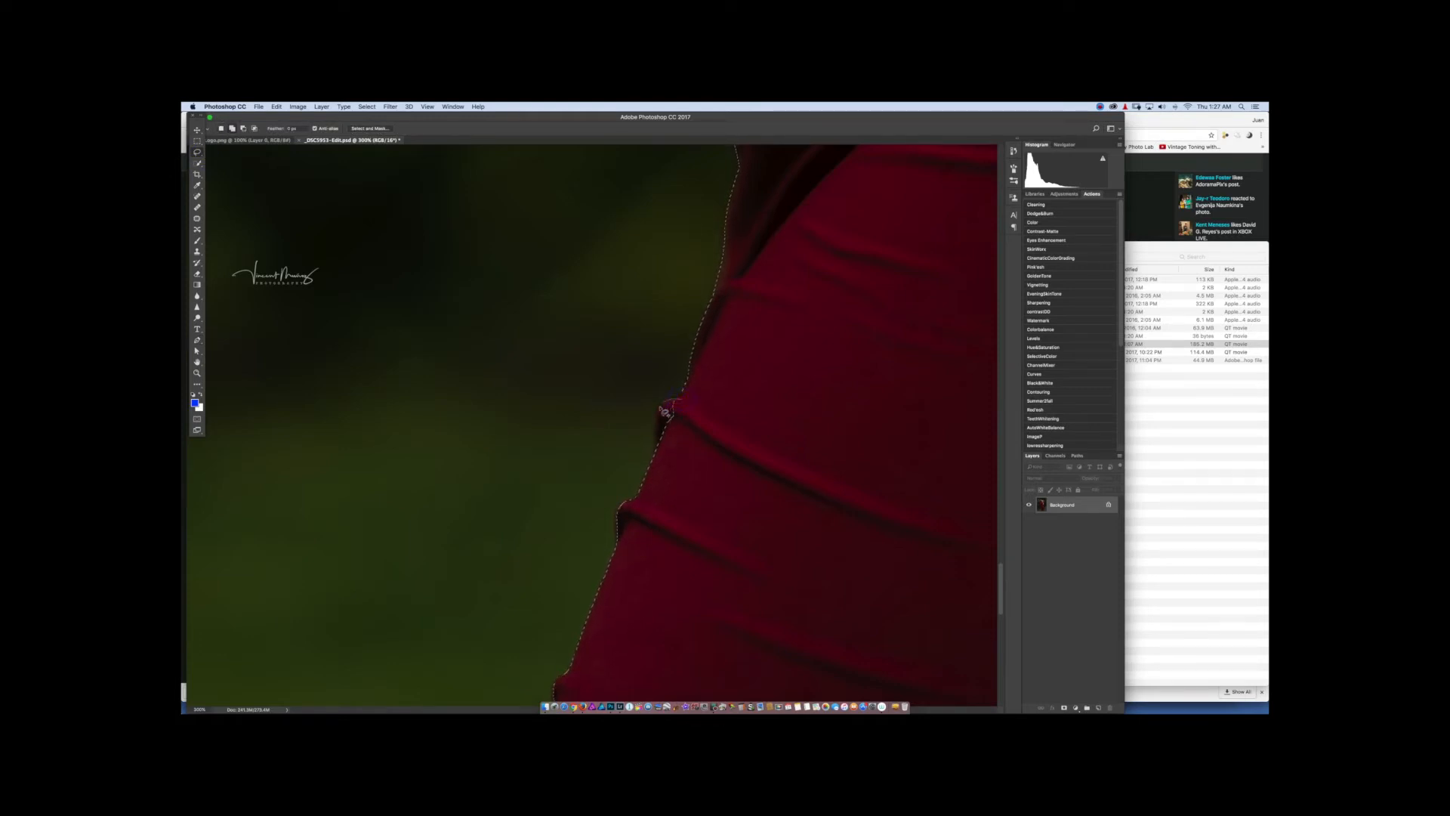
mouse_move(657, 424)
mouse_down()
mouse_move(658, 466)
mouse_move(705, 461)
mouse_up()
drag(694, 571, 718, 288)
drag(617, 471, 629, 347)
- Examine the selection edge from the back of the lower dress up past the bare back to the head
key(super+0)
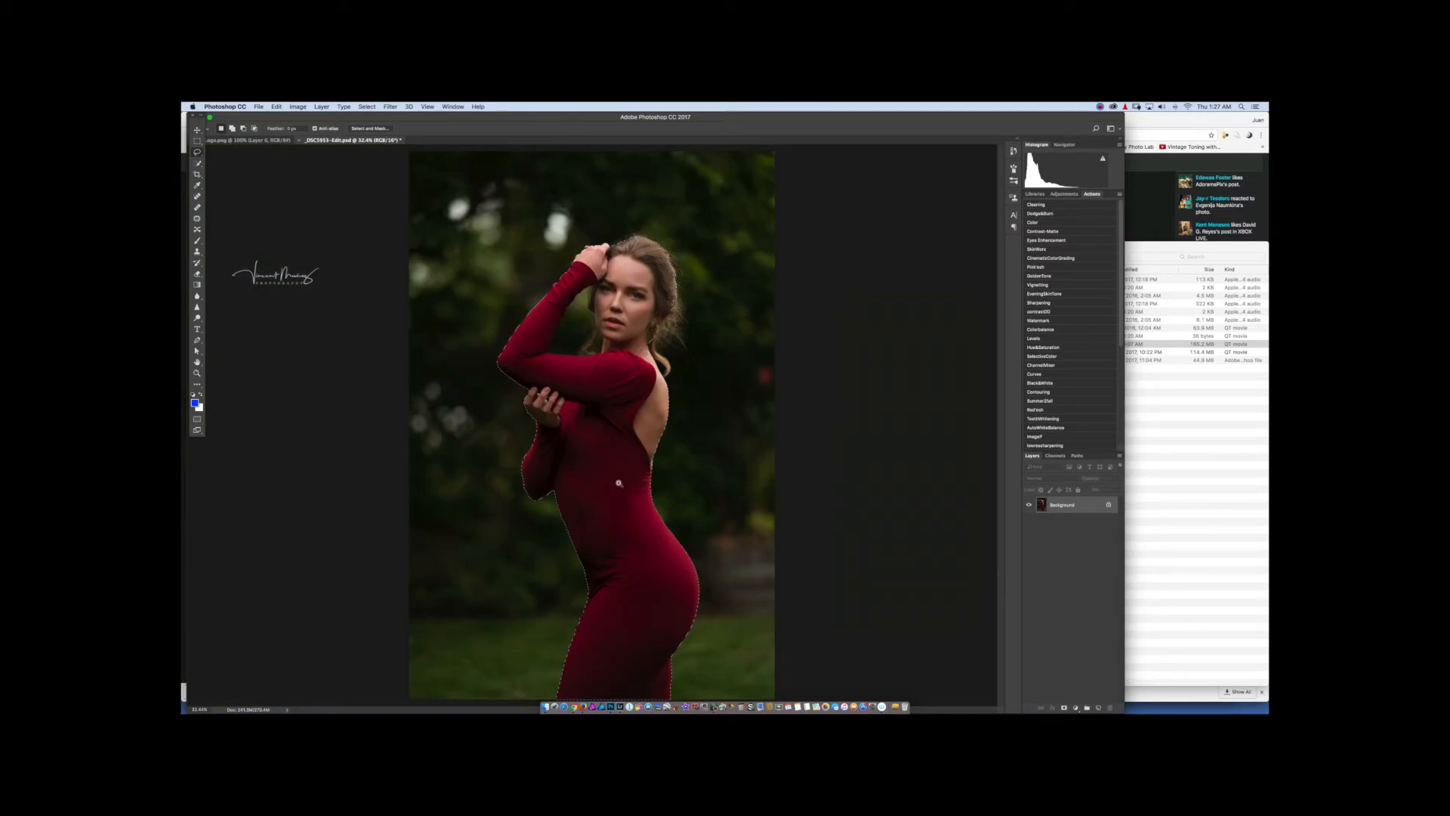
key(super+space)
super+click(671, 667)
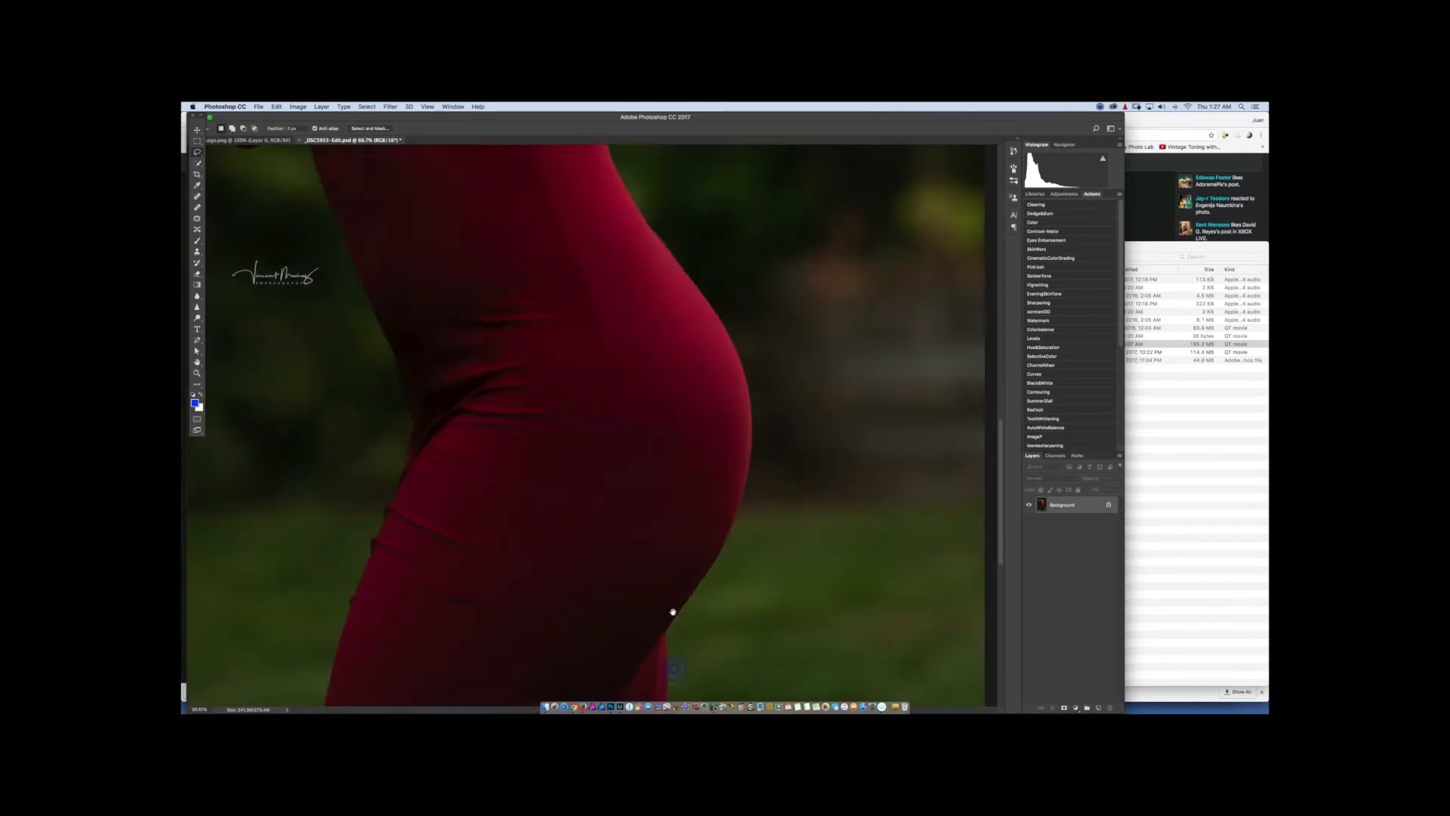
drag(664, 574, 655, 445)
drag(654, 393, 657, 693)
drag(627, 333, 627, 599)
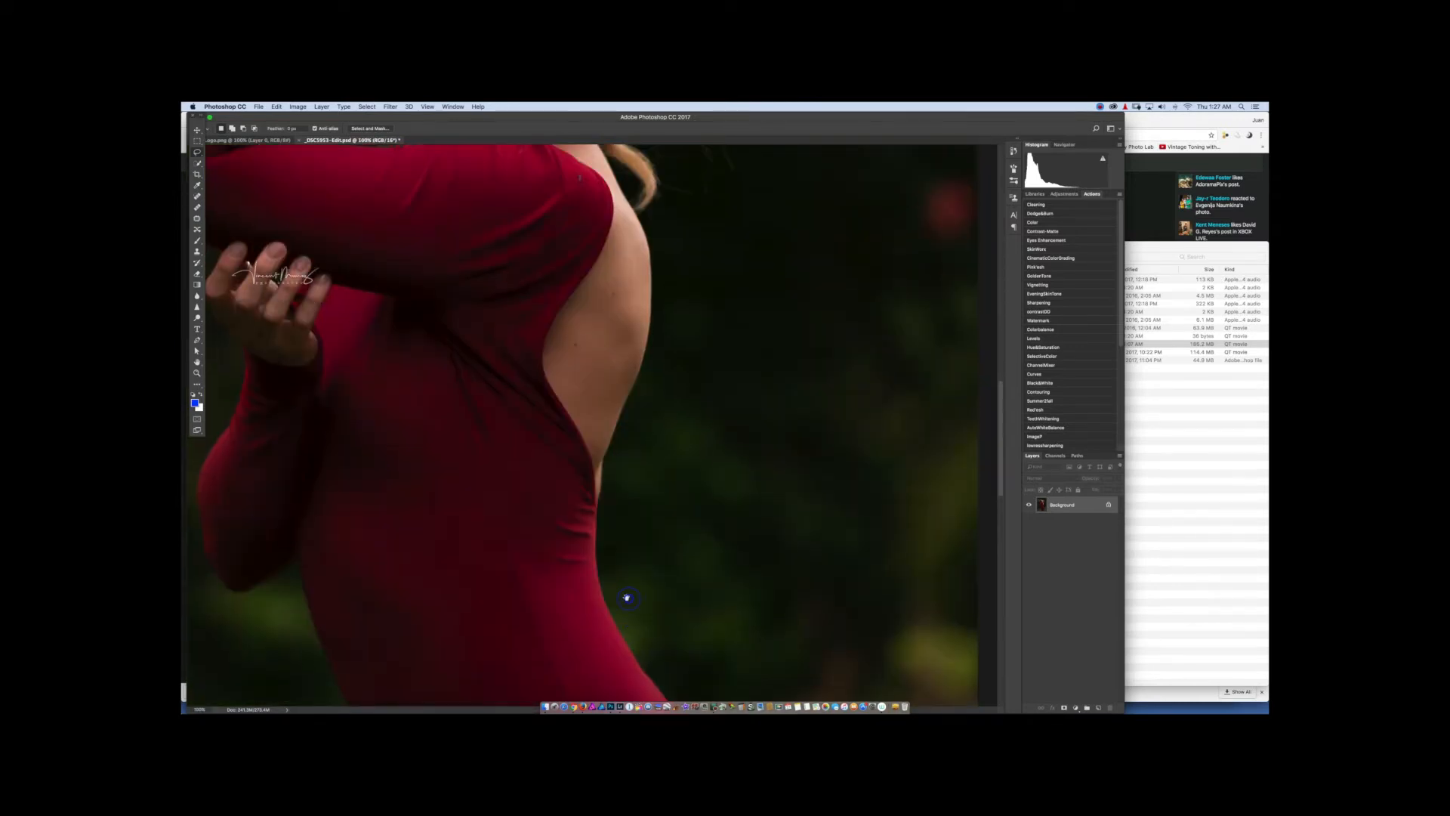
drag(579, 327, 624, 524)
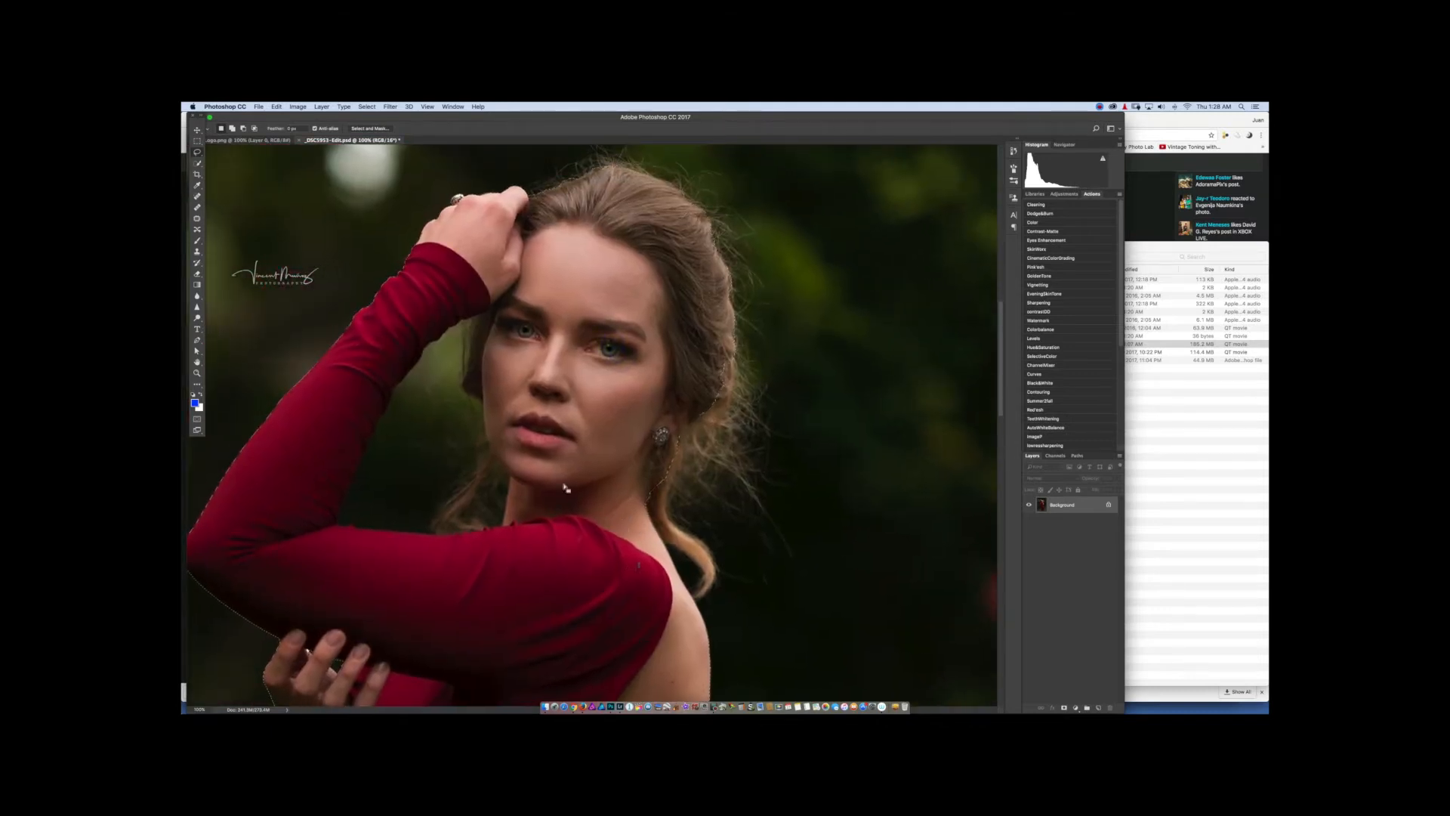
- Try to subtract the background between the raised arm and the face with the Quick Selection tool
click(198, 165)
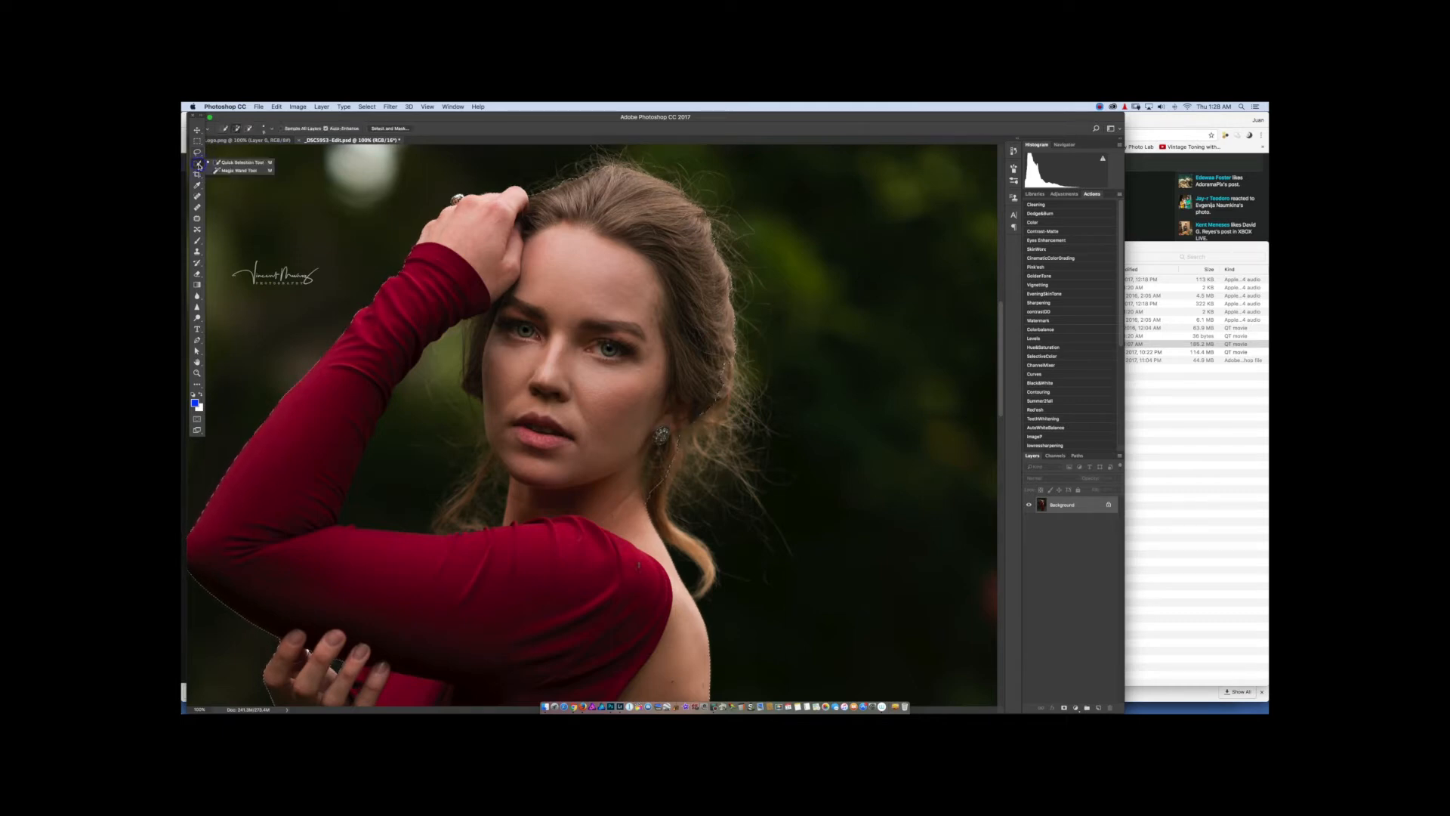
click(225, 162)
click(387, 454)
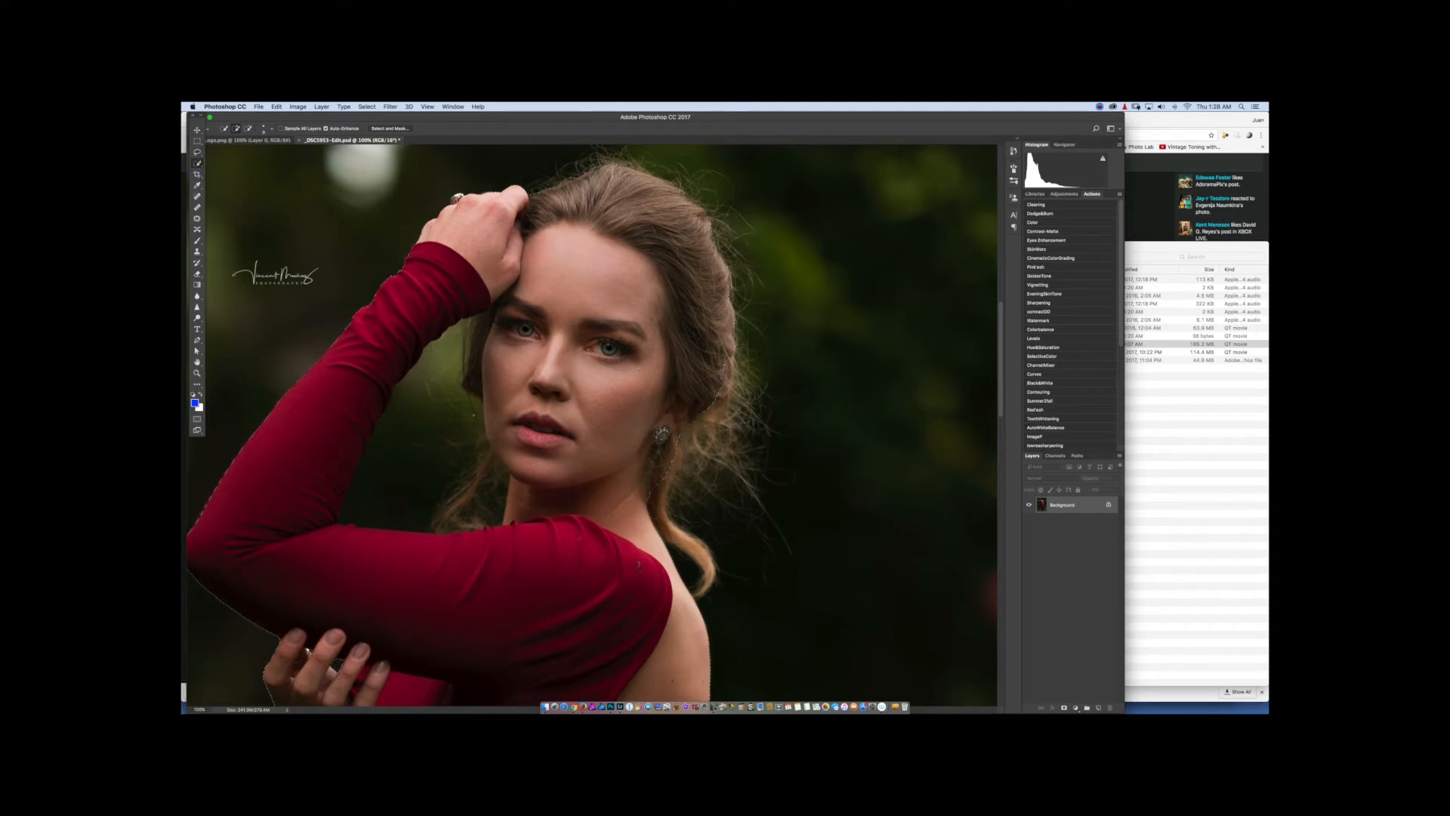
key(alt)
drag(390, 474, 385, 478)
drag(413, 417, 421, 408)
click(420, 420)
alt+click(688, 425)
drag(397, 421, 396, 498)
click(396, 483)
- Start a Pen path where the raised sleeve meets the hair and trace down the hair, cheek and jaw
click(197, 340)
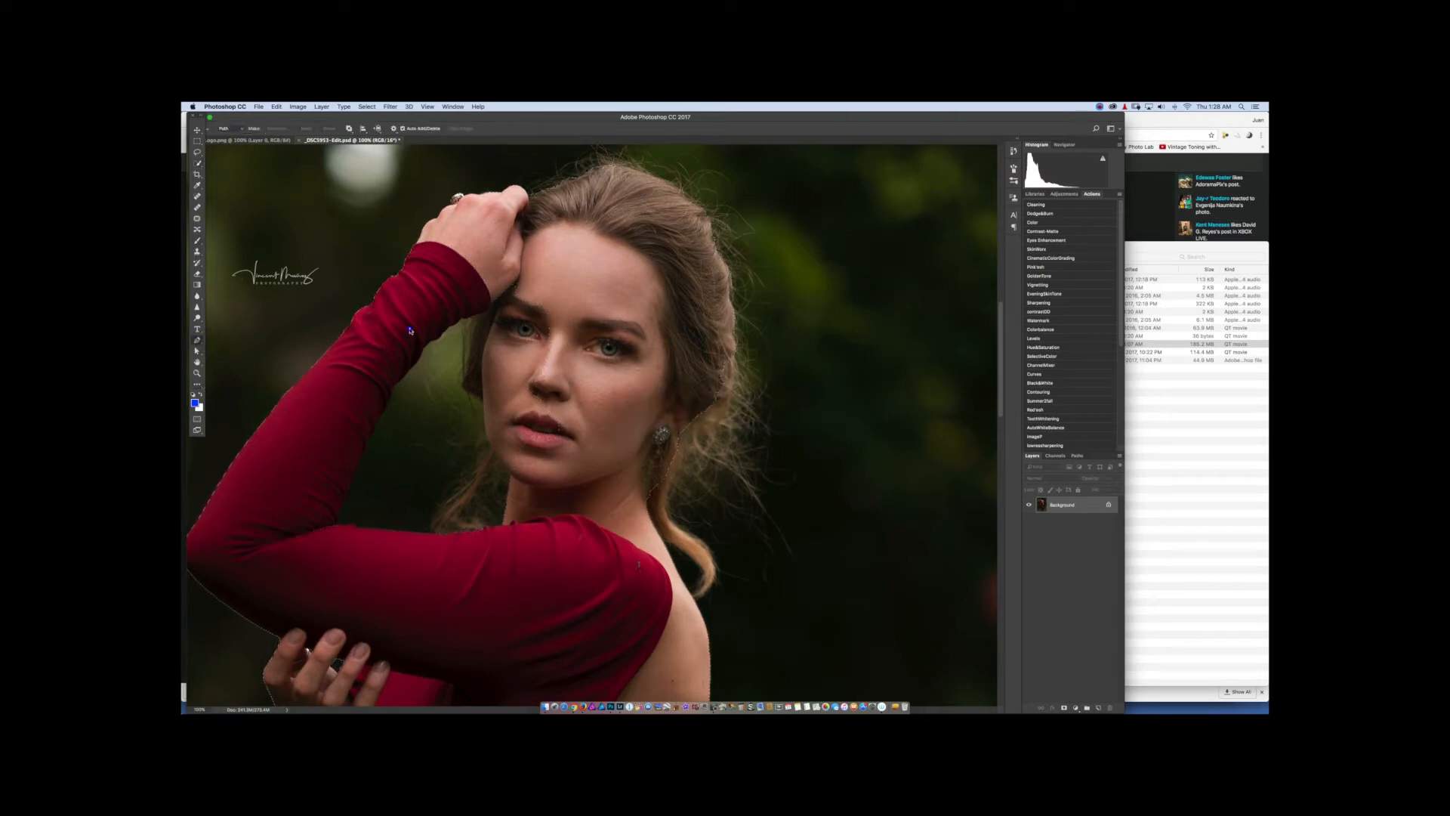
super+click(410, 330)
super+click(410, 330)
drag(434, 347, 505, 265)
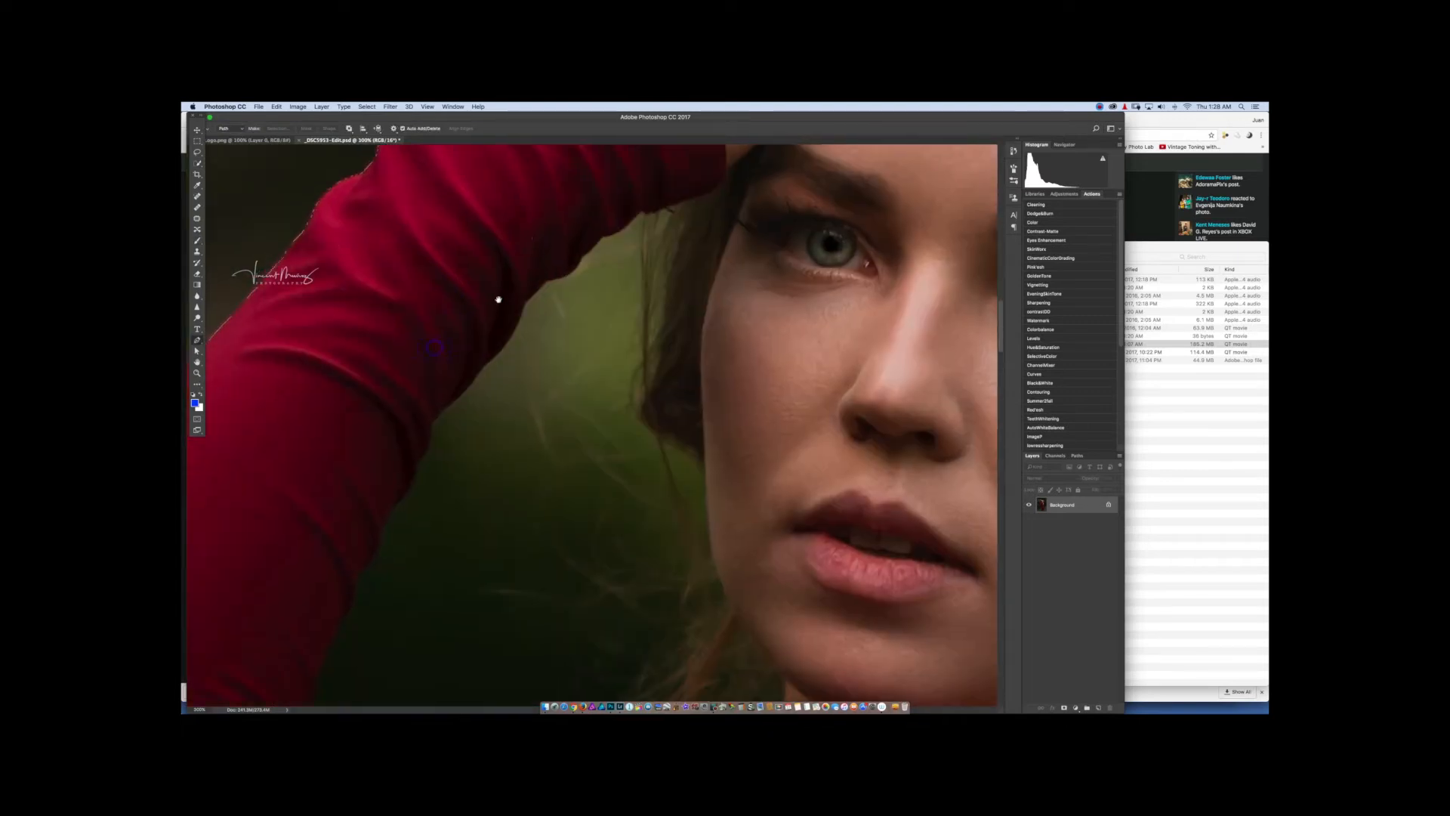
drag(478, 367, 493, 329)
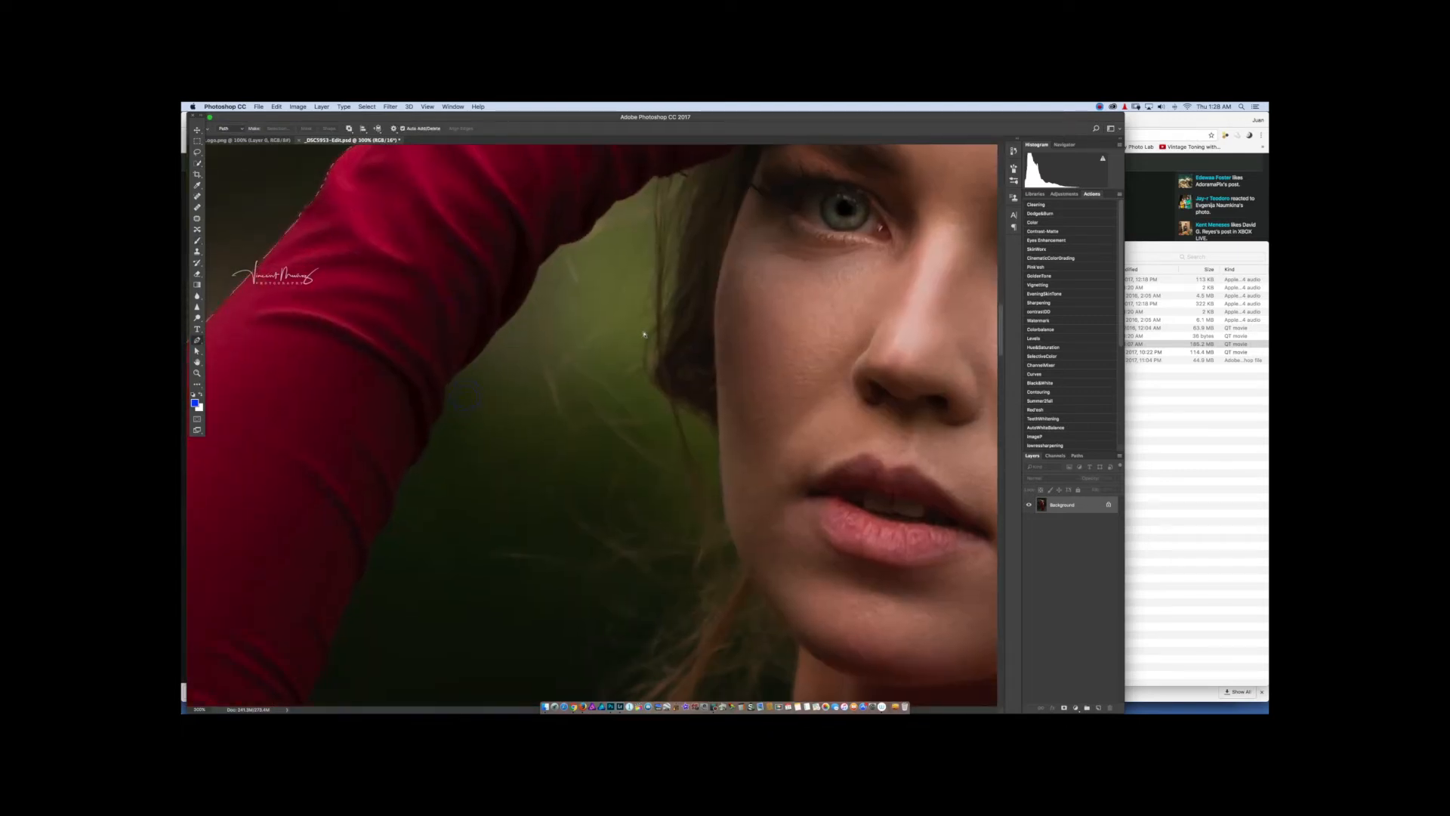
key(super+minus)
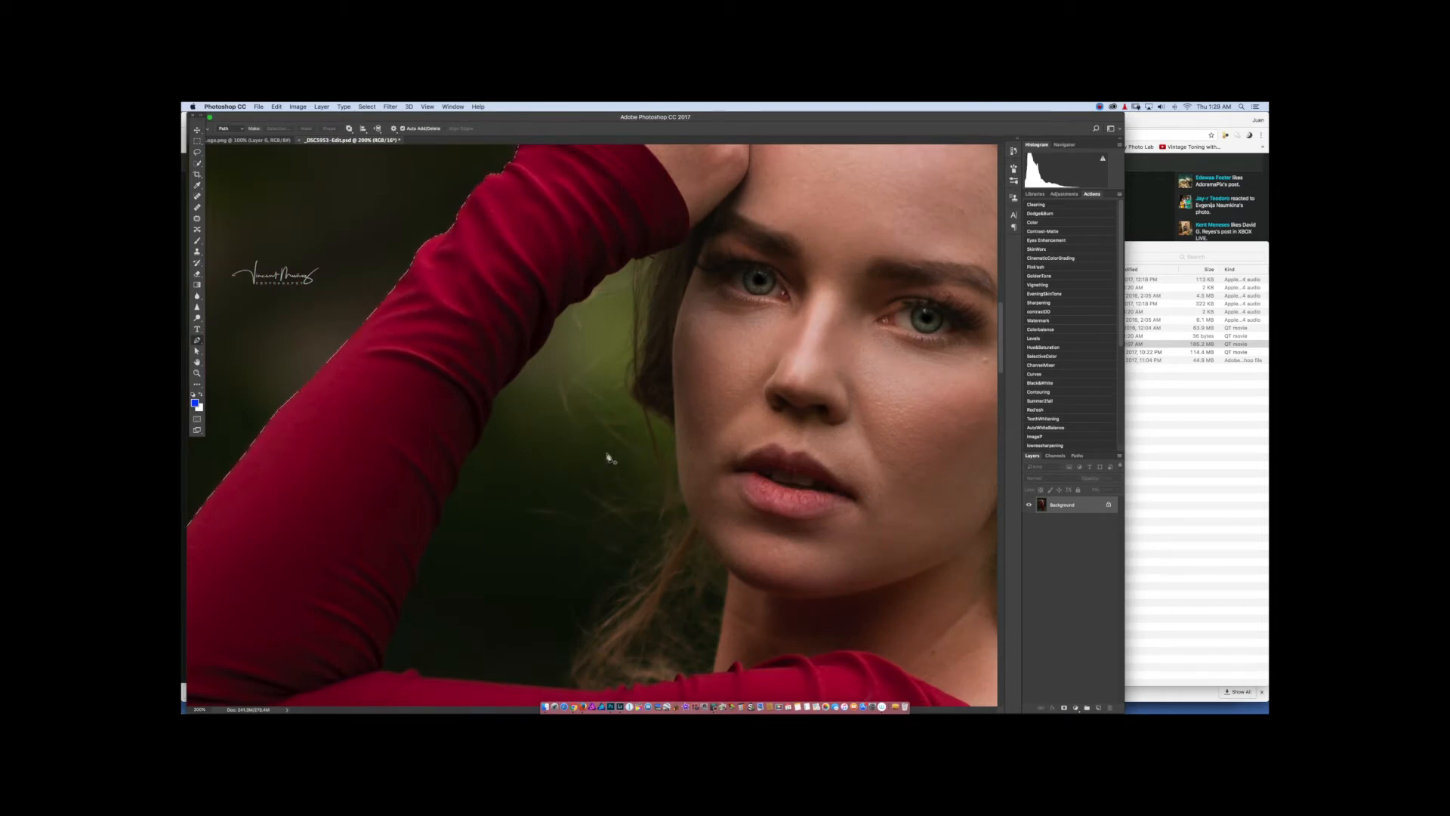
click(666, 250)
click(663, 279)
click(654, 310)
click(651, 334)
click(642, 370)
click(635, 394)
click(667, 416)
click(676, 429)
click(693, 522)
click(702, 539)
click(717, 558)
click(729, 574)
- Continue the Pen path down the neck and along the upper edge of the shoulder and horizontal sleeve
click(721, 625)
click(697, 675)
click(684, 677)
click(678, 673)
click(679, 674)
click(673, 682)
click(665, 681)
drag(665, 681, 662, 682)
click(639, 687)
click(637, 683)
click(603, 691)
click(420, 675)
- Trace around the inner elbow and up the inside of the raised sleeve, closing the path beside the hair
drag(413, 671, 404, 670)
drag(379, 669, 404, 608)
mouse_move(405, 605)
mouse_down()
mouse_move(496, 401)
mouse_move(555, 326)
mouse_up()
click(568, 304)
click(586, 299)
click(593, 287)
click(602, 281)
click(609, 275)
click(629, 264)
click(632, 259)
click(634, 260)
click(644, 259)
click(654, 259)
click(668, 253)
- Convert the path between the raised arm and face into a selection using Subtract from Selection
key(super+0)
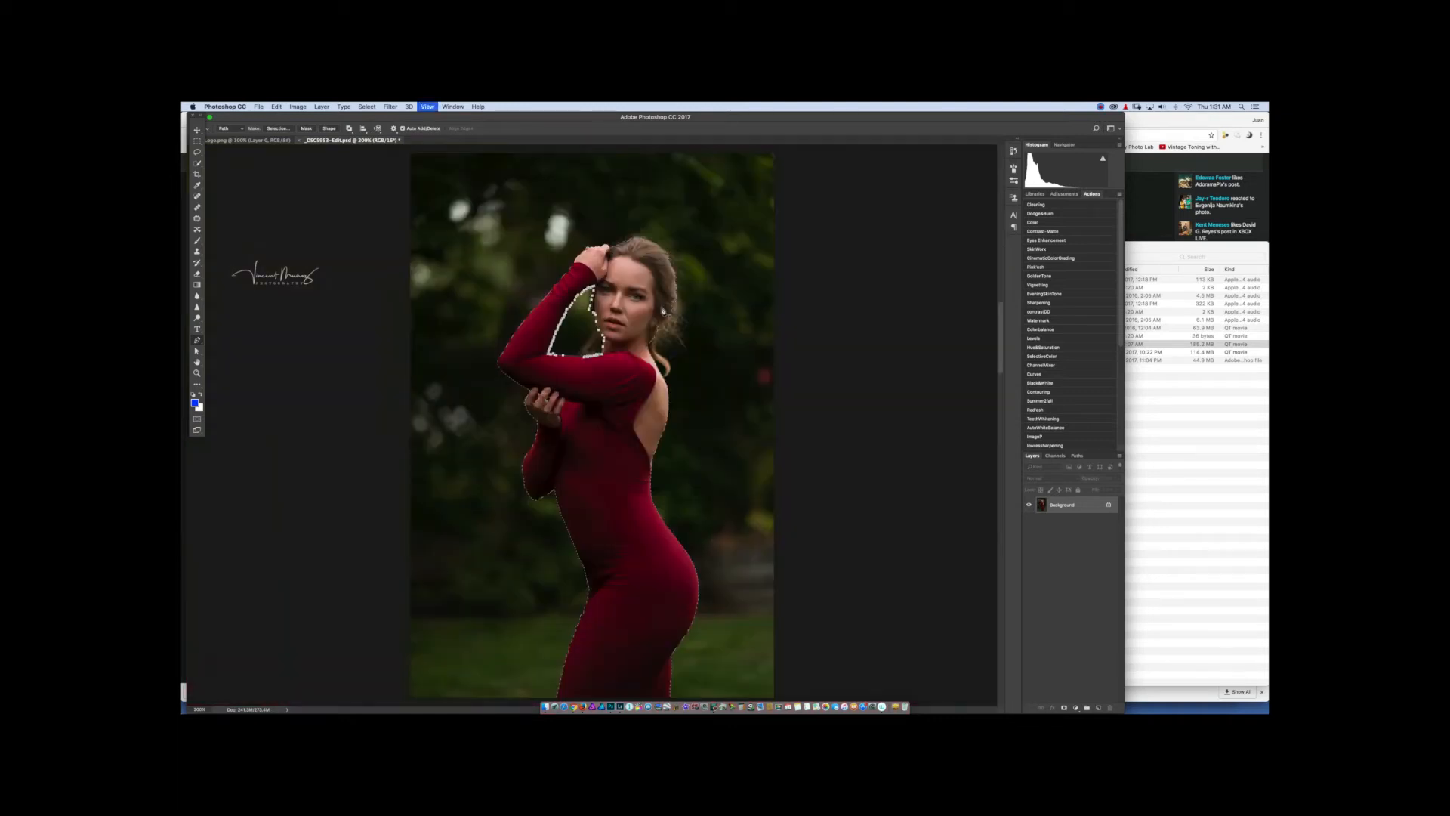
right_click(579, 328)
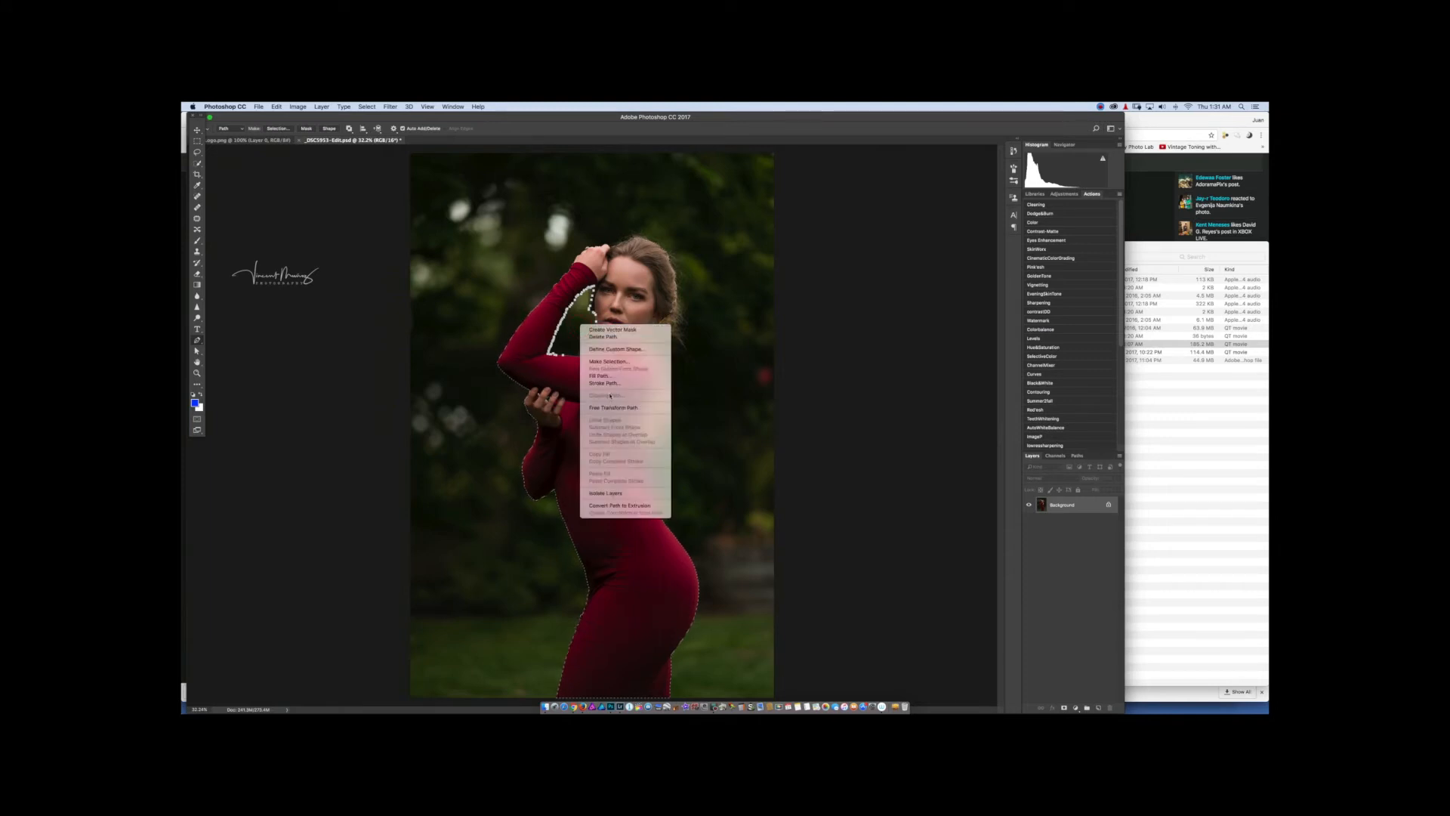
click(609, 361)
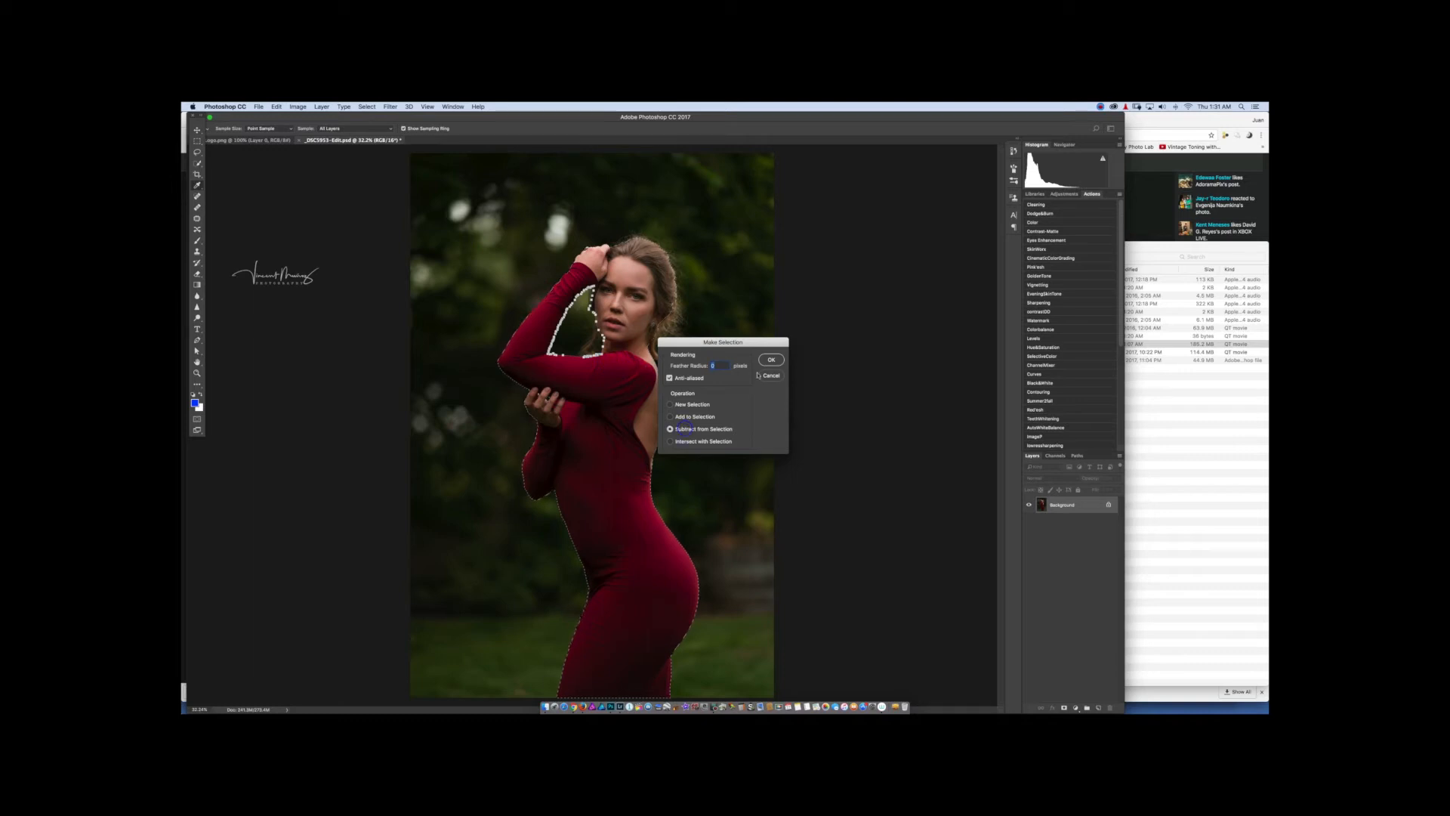
click(771, 360)
- Add the missed neck area and the loose curl below the earring to the selection with the Lasso tool
key(super+space)
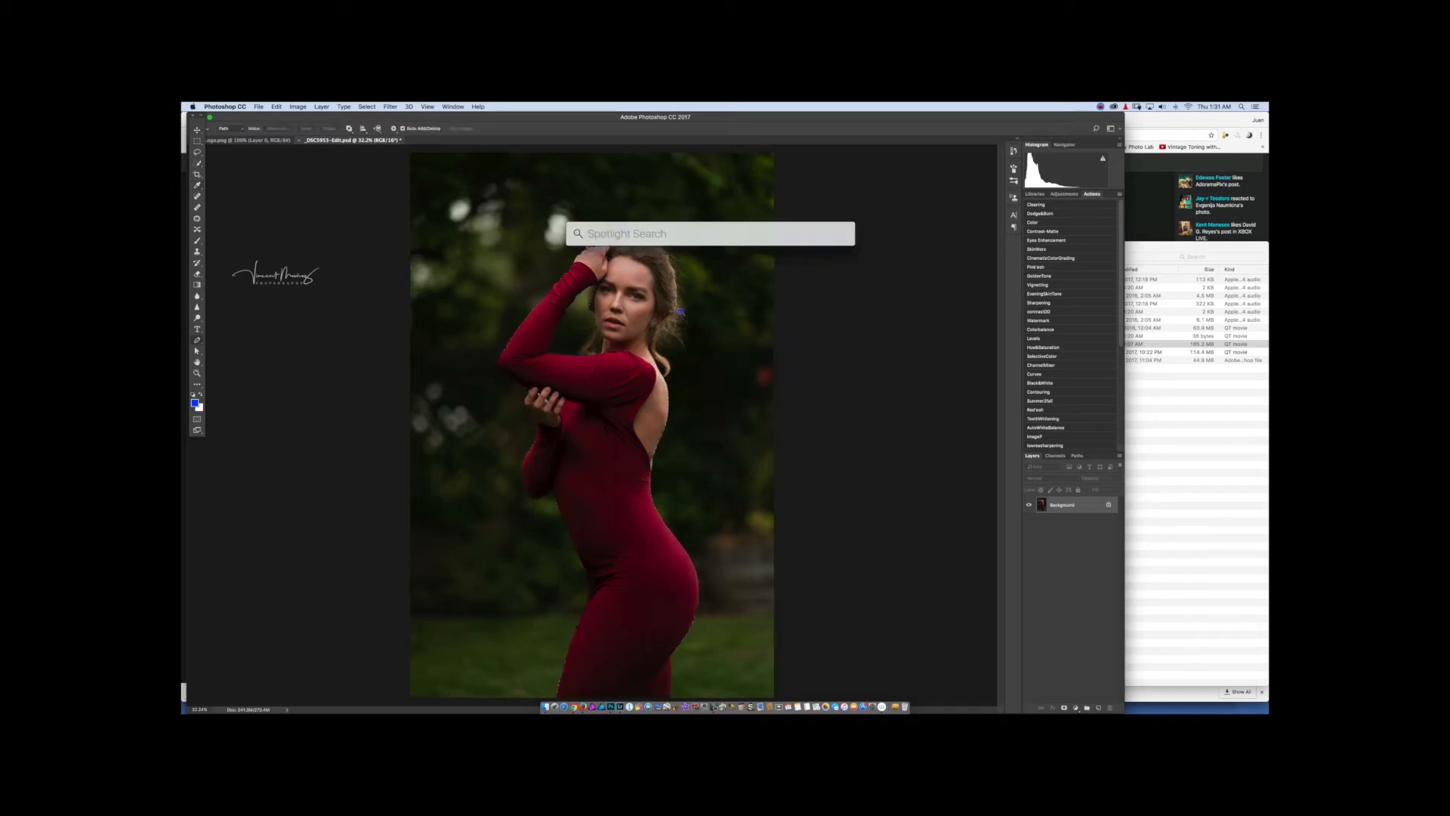
super+click(680, 312)
super+click(680, 311)
super+click(679, 311)
super+click(680, 311)
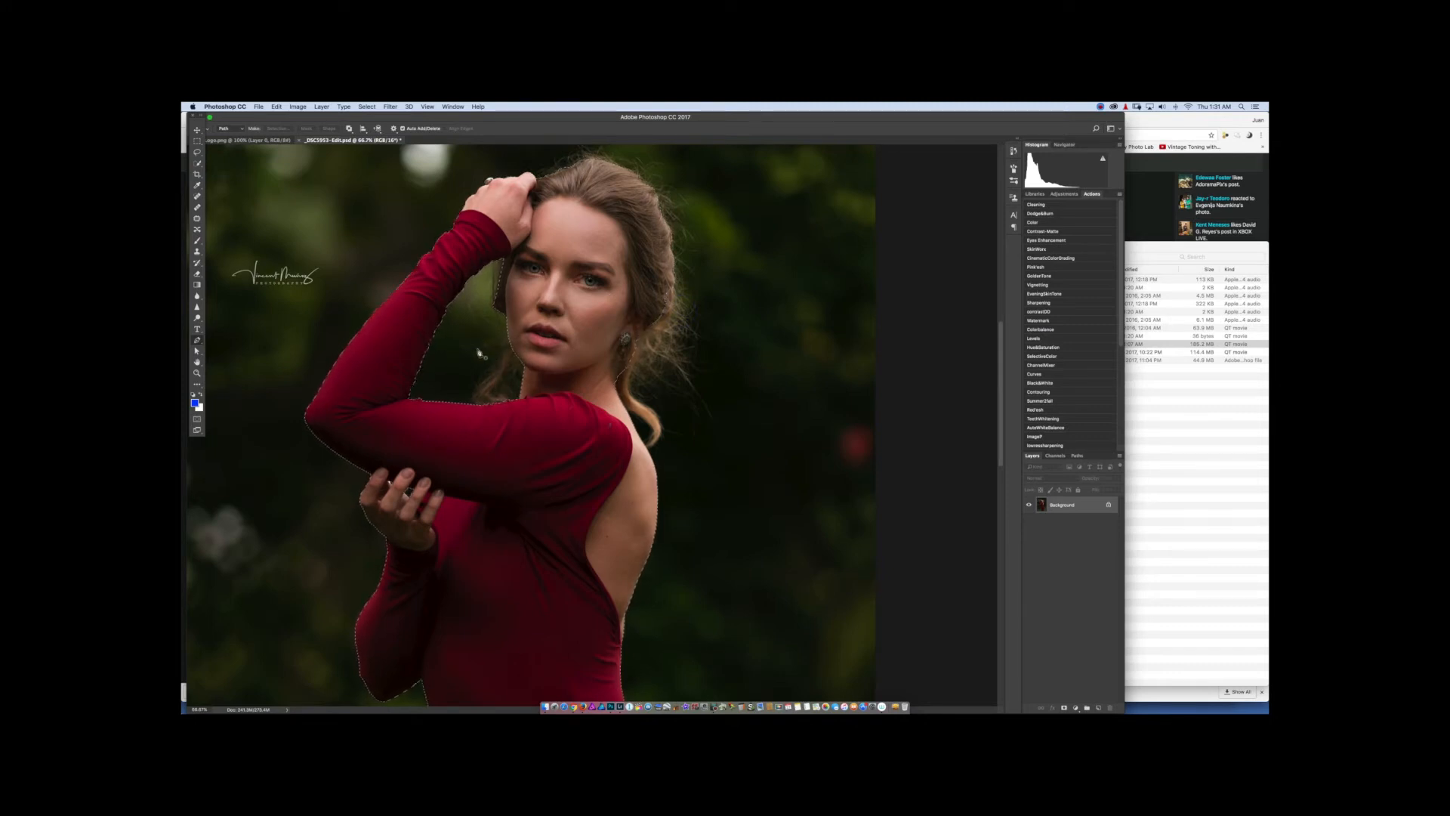
key(l)
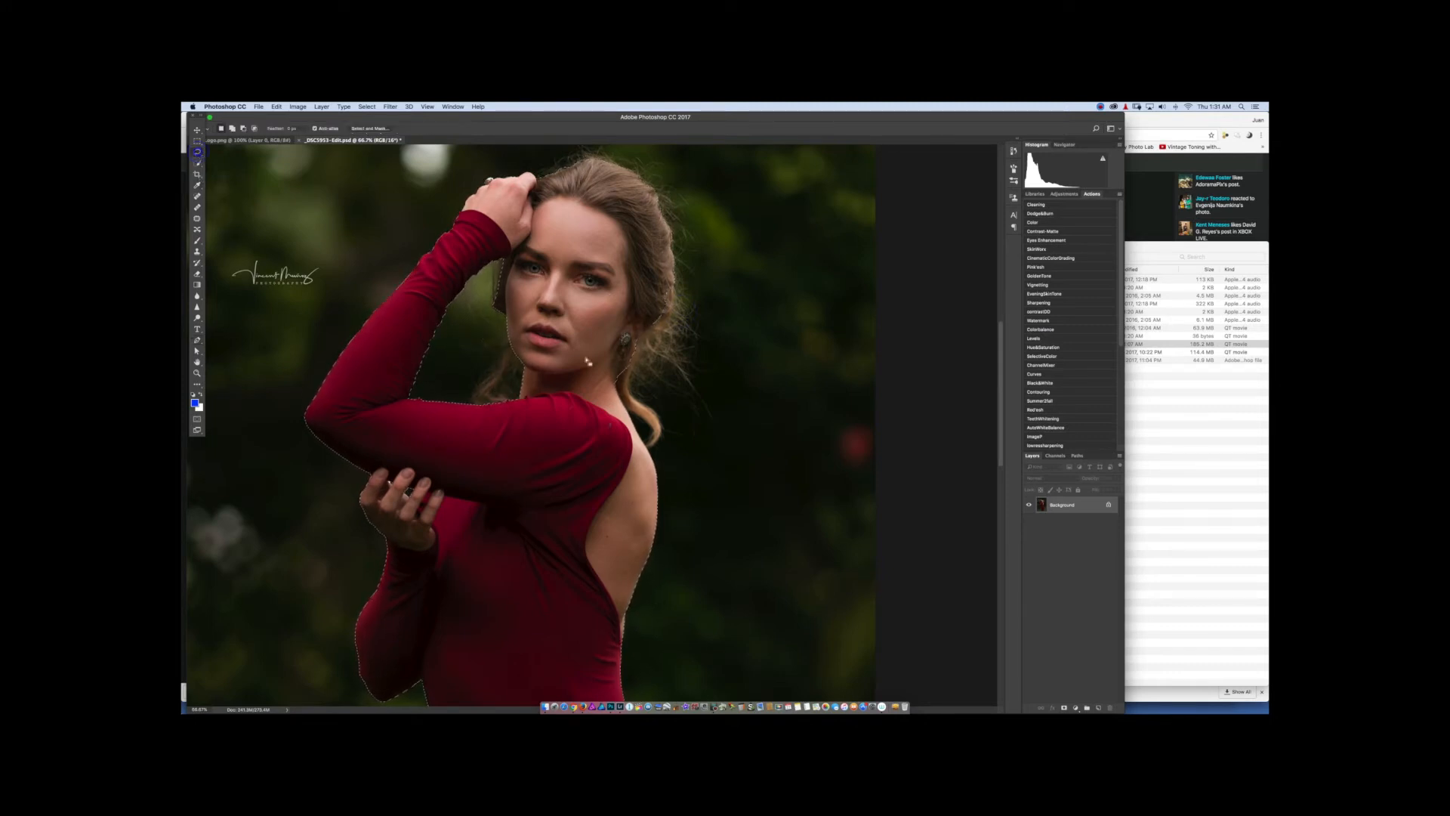
scroll(663, 334, up, 2)
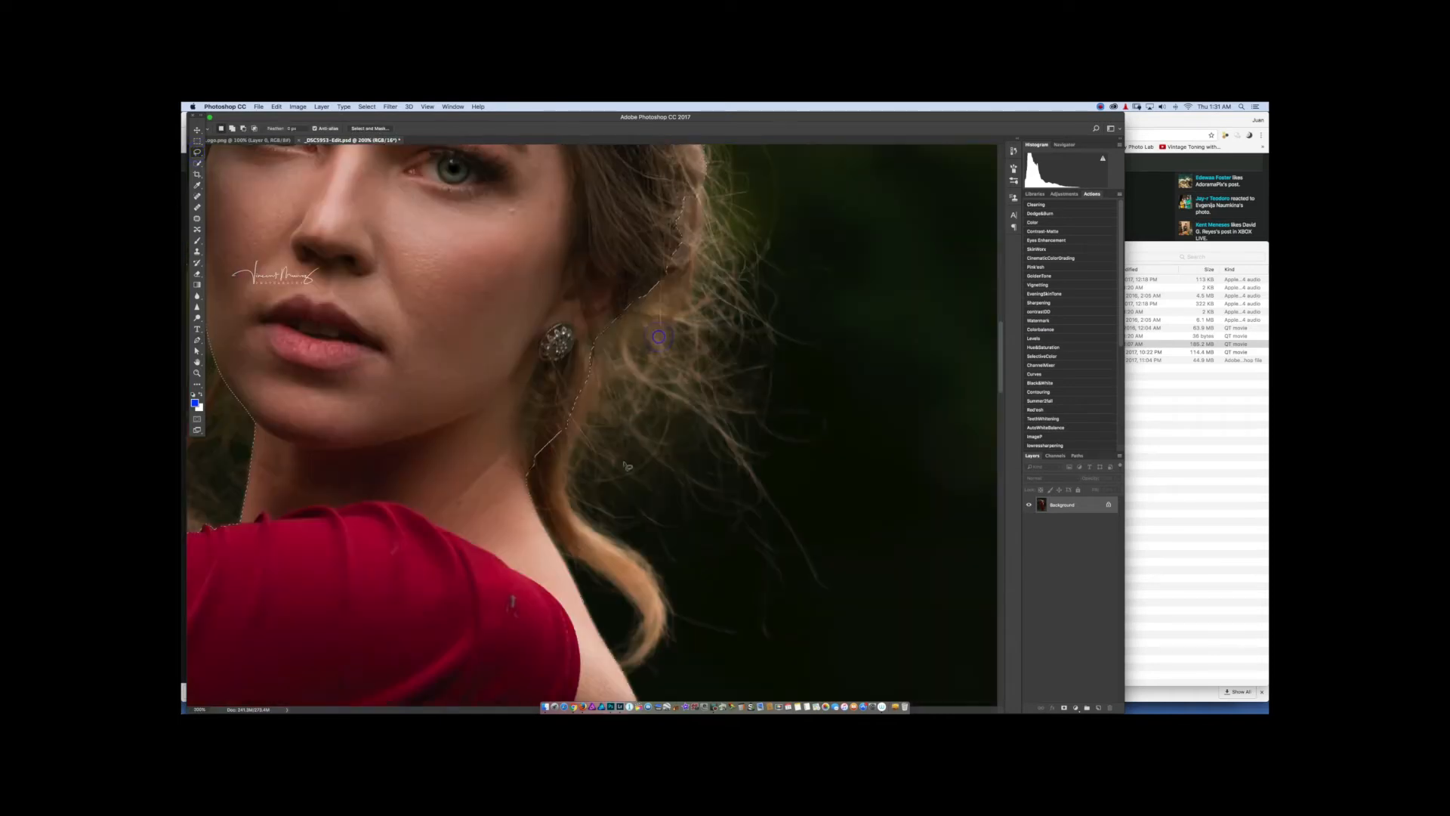
mouse_move(578, 372)
mouse_down()
mouse_move(594, 381)
mouse_move(553, 489)
mouse_move(535, 474)
mouse_move(549, 434)
mouse_up()
drag(556, 446, 570, 518)
drag(657, 615, 545, 524)
drag(510, 465, 541, 467)
scroll(631, 490, up, 5)
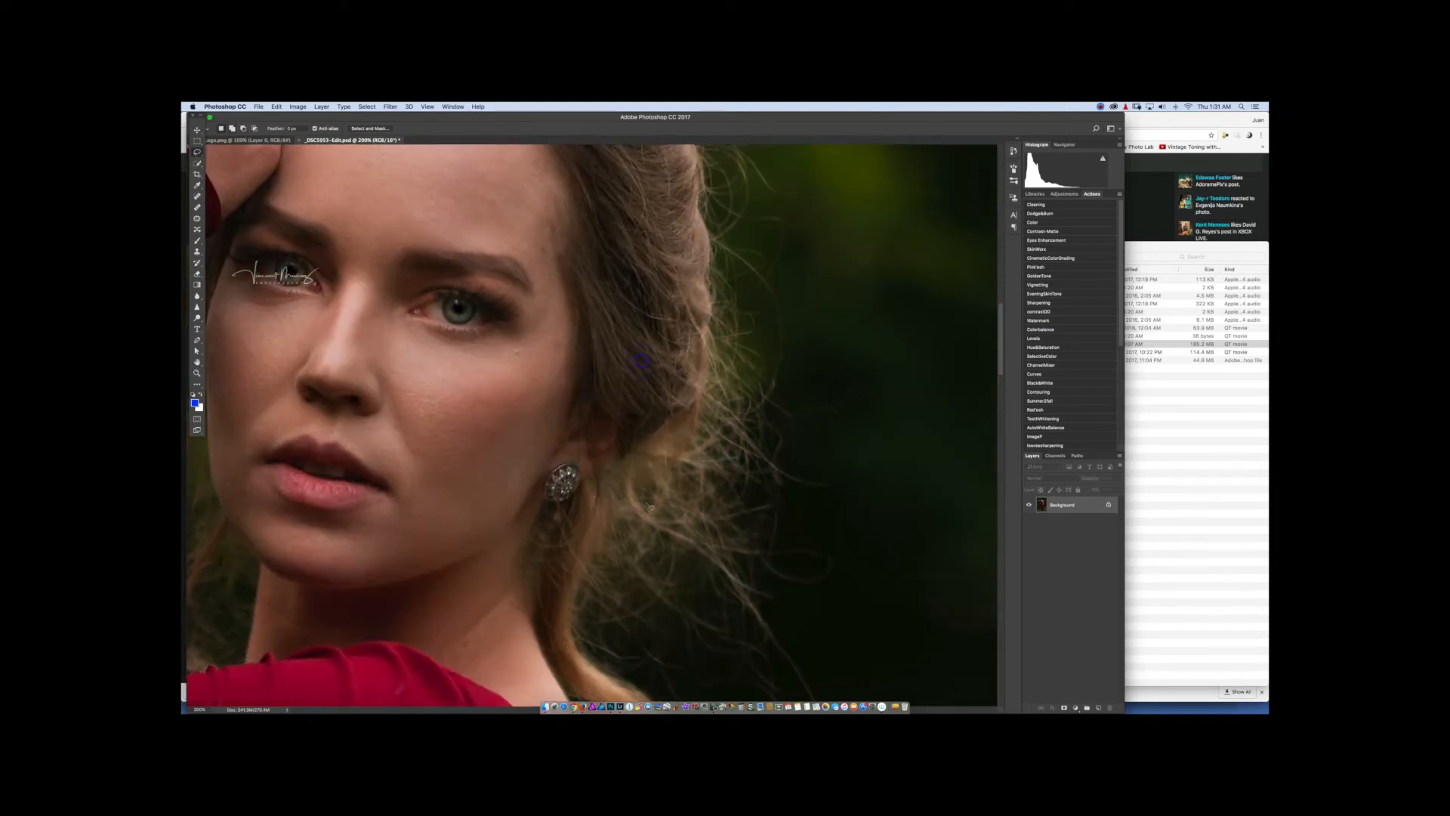
- Inspect the loose strands along the side and crown of the hair, ending with the whole image in view
mouse_move(697, 328)
mouse_down()
mouse_move(686, 423)
mouse_move(656, 452)
mouse_move(630, 450)
mouse_move(603, 387)
mouse_move(636, 332)
mouse_up()
mouse_move(665, 228)
mouse_down()
mouse_move(654, 312)
mouse_move(702, 387)
mouse_move(731, 376)
mouse_move(718, 342)
mouse_up()
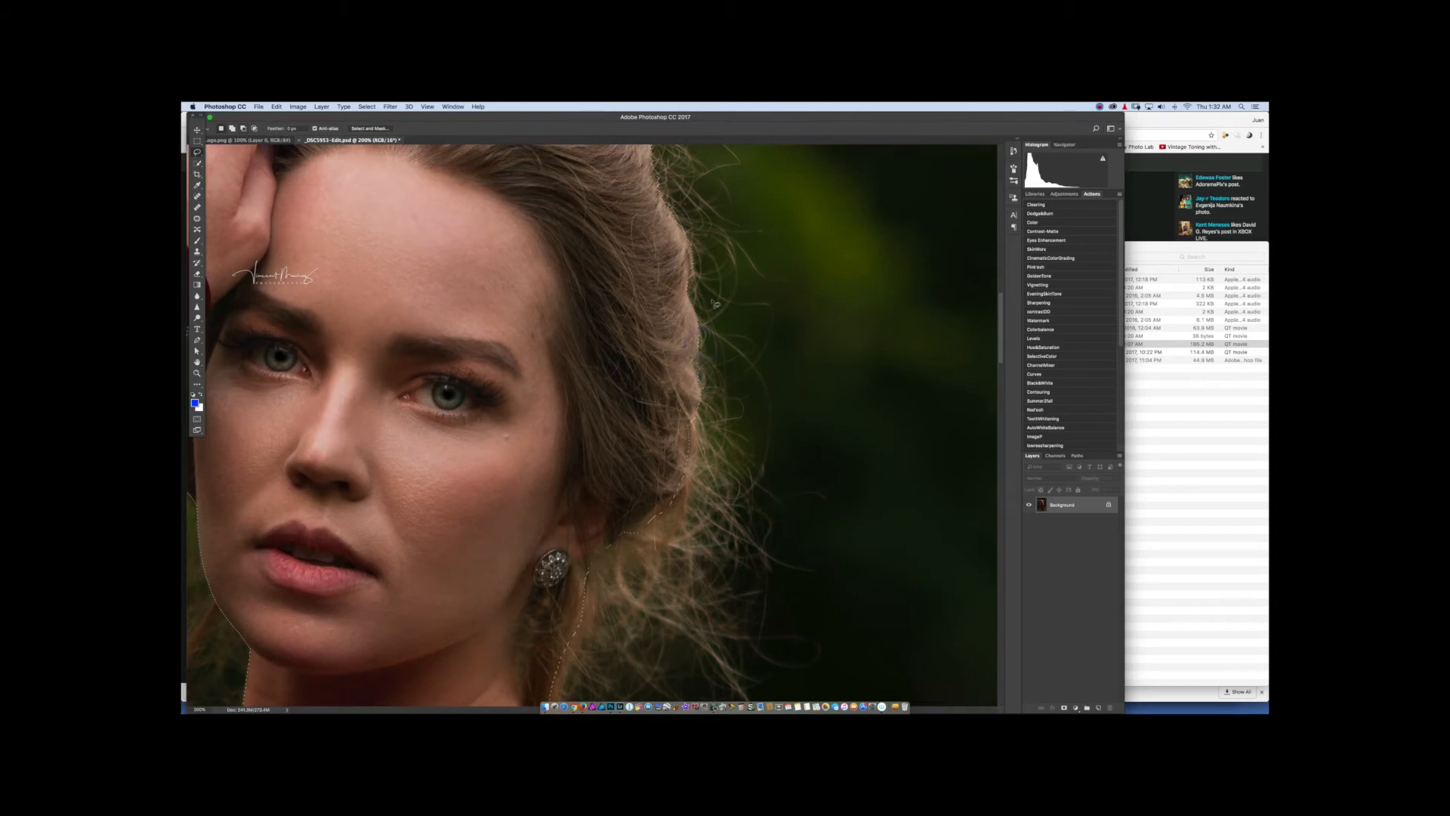
mouse_move(709, 288)
mouse_down()
mouse_move(708, 352)
mouse_move(687, 349)
mouse_move(679, 295)
mouse_move(740, 316)
mouse_move(743, 406)
mouse_up()
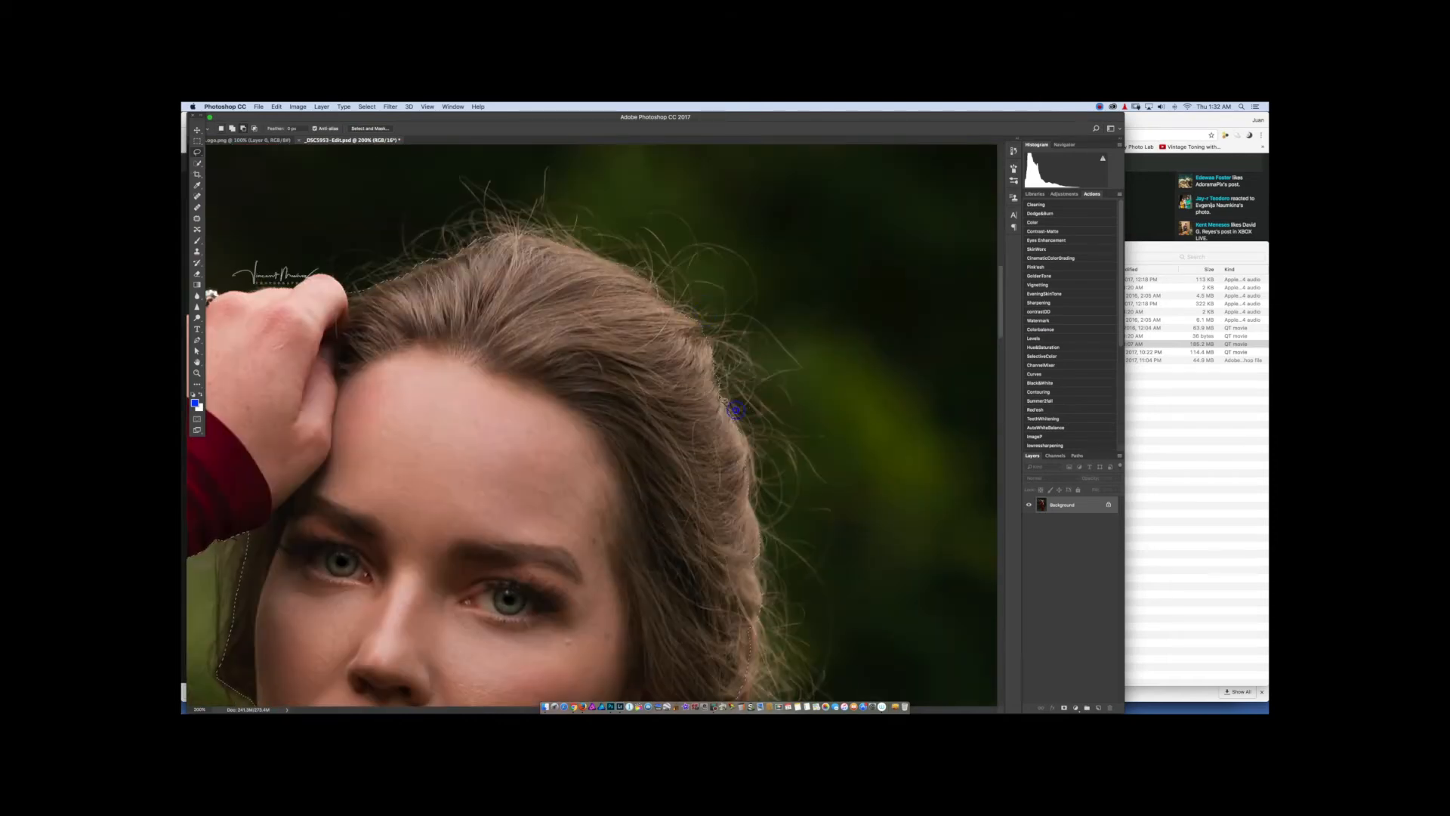
mouse_move(705, 344)
mouse_down()
mouse_move(704, 307)
mouse_move(755, 336)
mouse_up()
mouse_move(604, 307)
mouse_down()
mouse_move(702, 418)
mouse_move(764, 412)
mouse_move(703, 364)
mouse_move(794, 383)
mouse_up()
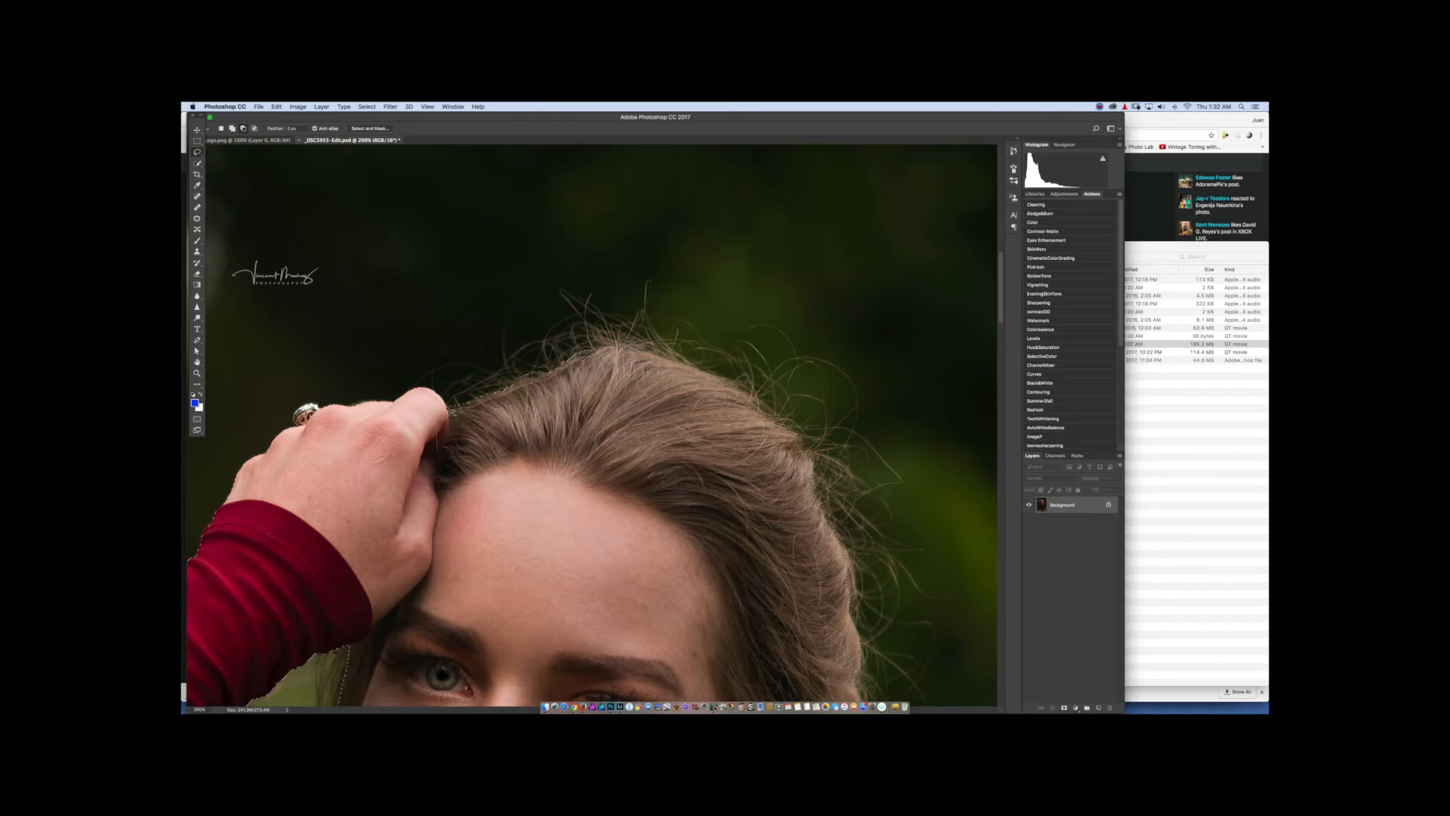
mouse_move(451, 410)
mouse_down()
mouse_move(448, 378)
mouse_move(510, 280)
mouse_move(769, 231)
mouse_move(835, 261)
mouse_up()
key(super+0)
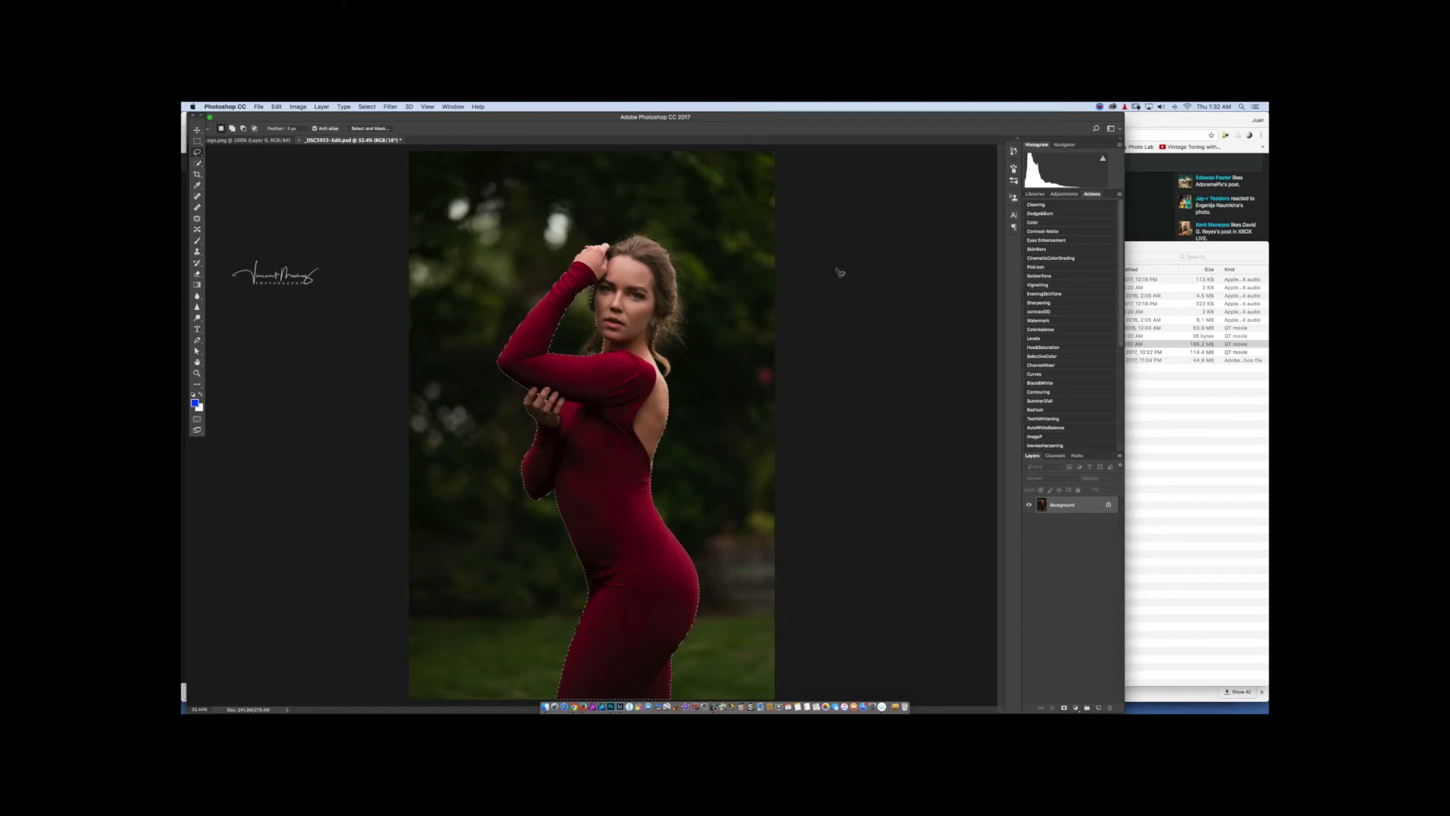
- Save the current selection as a new channel named "selection"
click(363, 107)
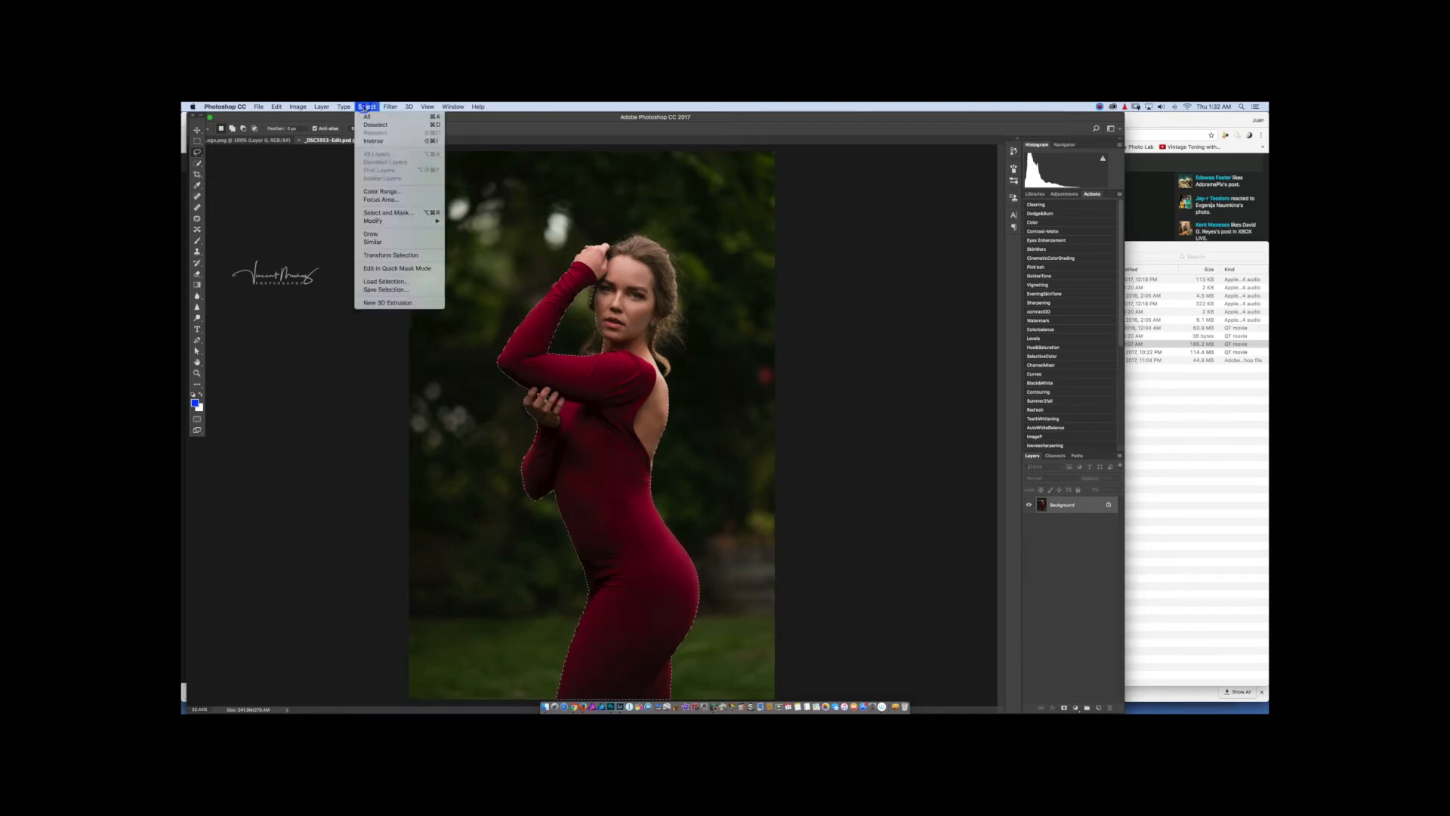
click(400, 291)
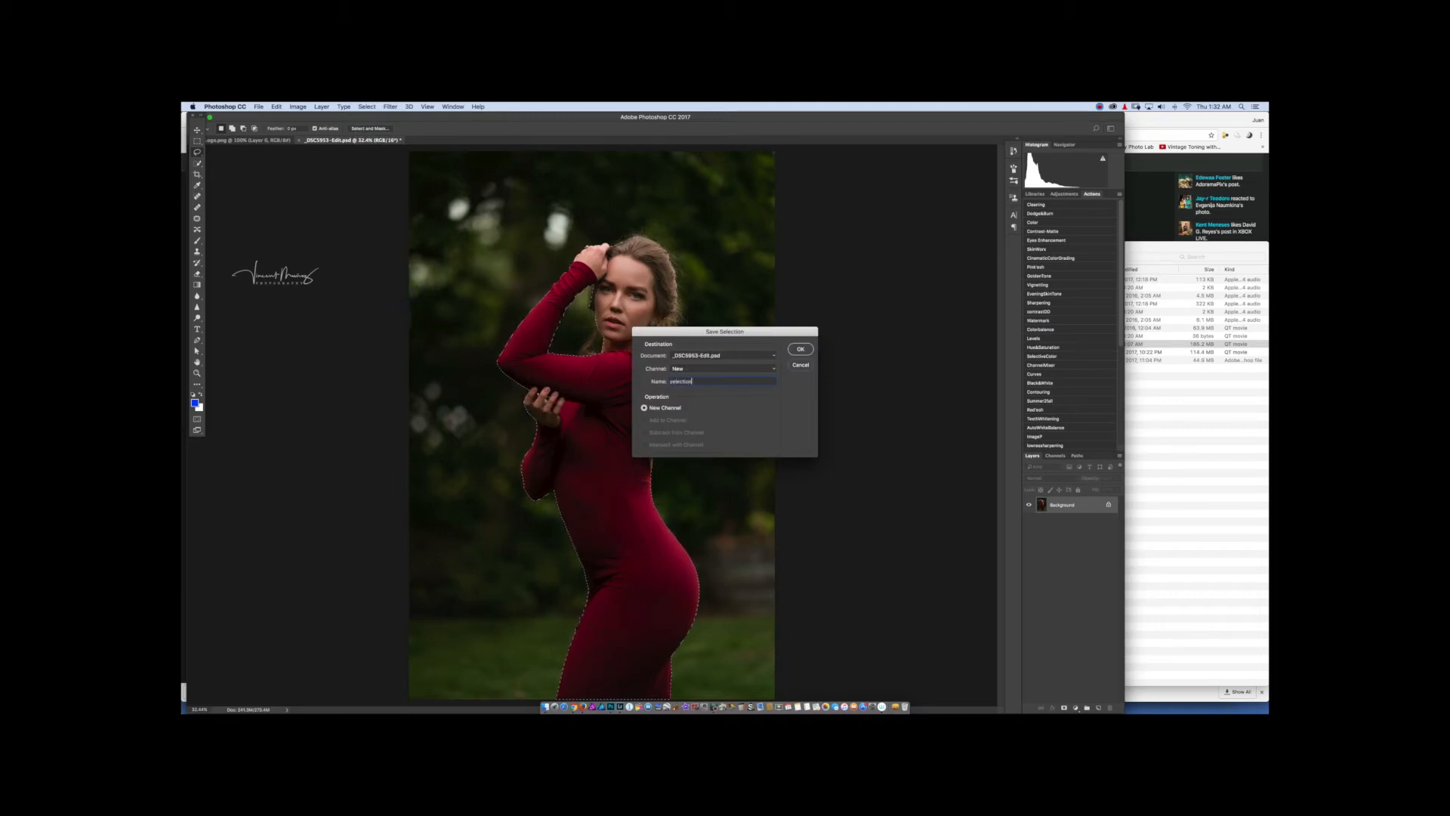
key(Return)
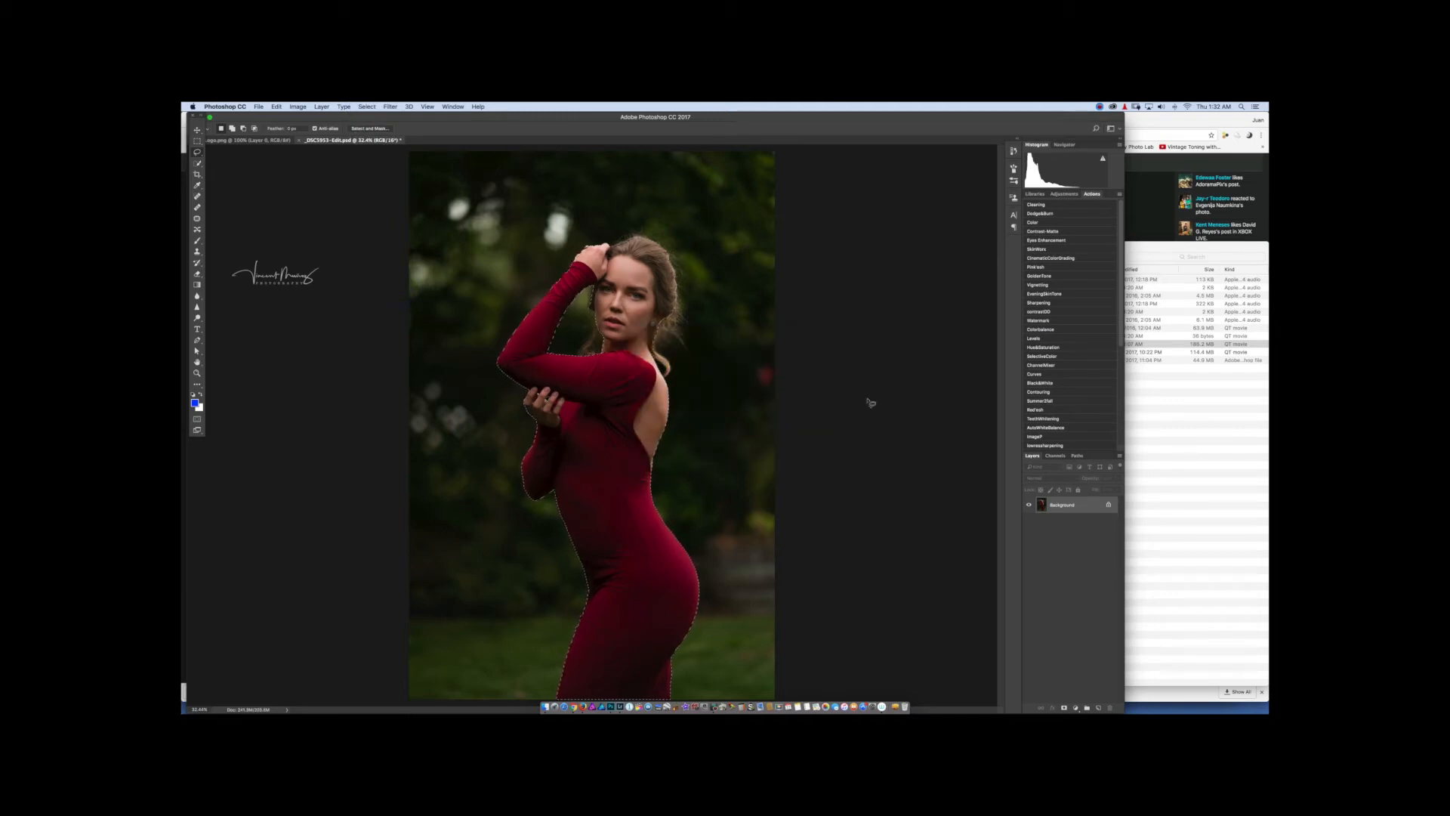
- Deselect the woman, and load the saved selection channel as a new selection
click(746, 365)
click(367, 108)
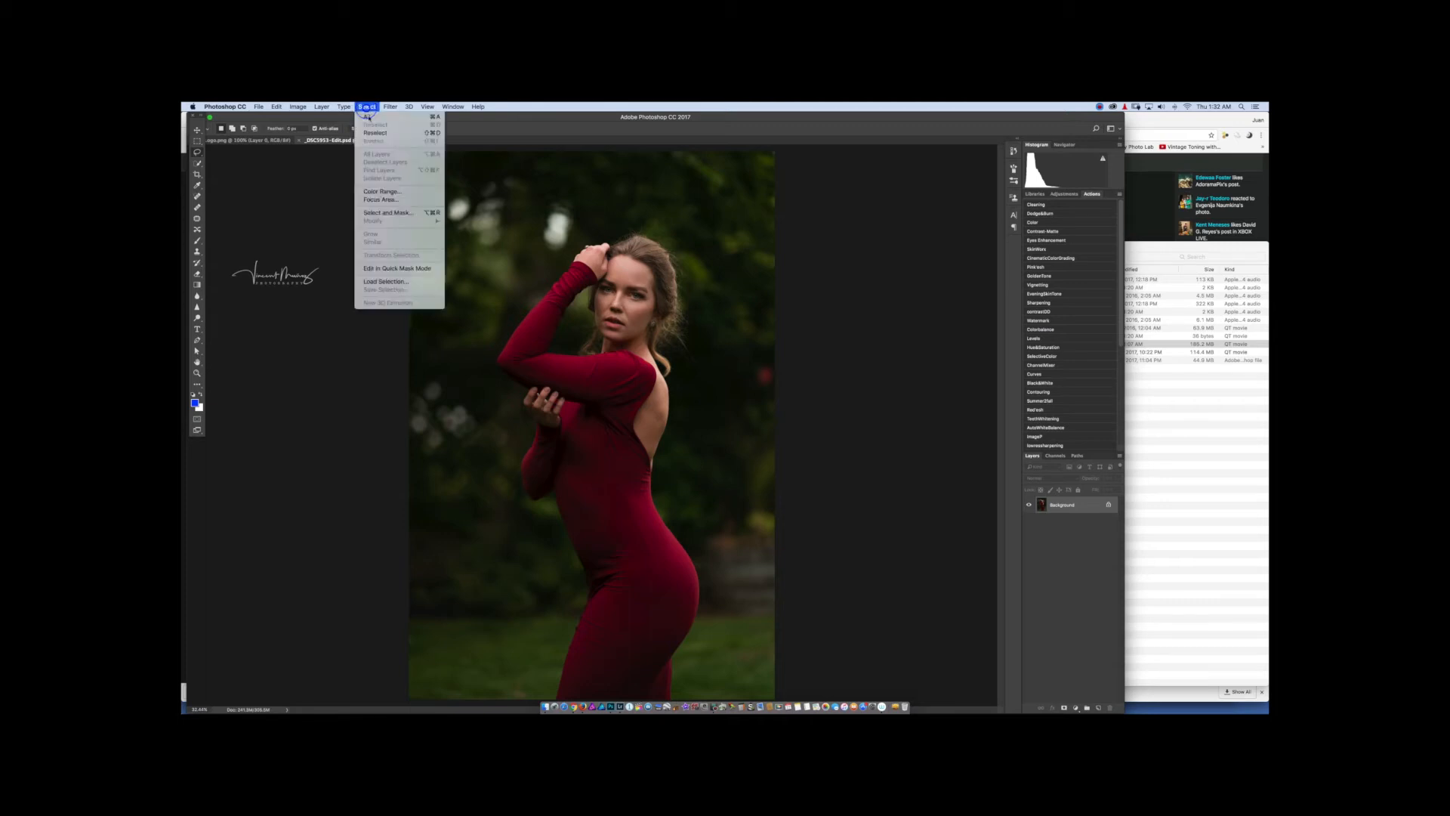
click(388, 282)
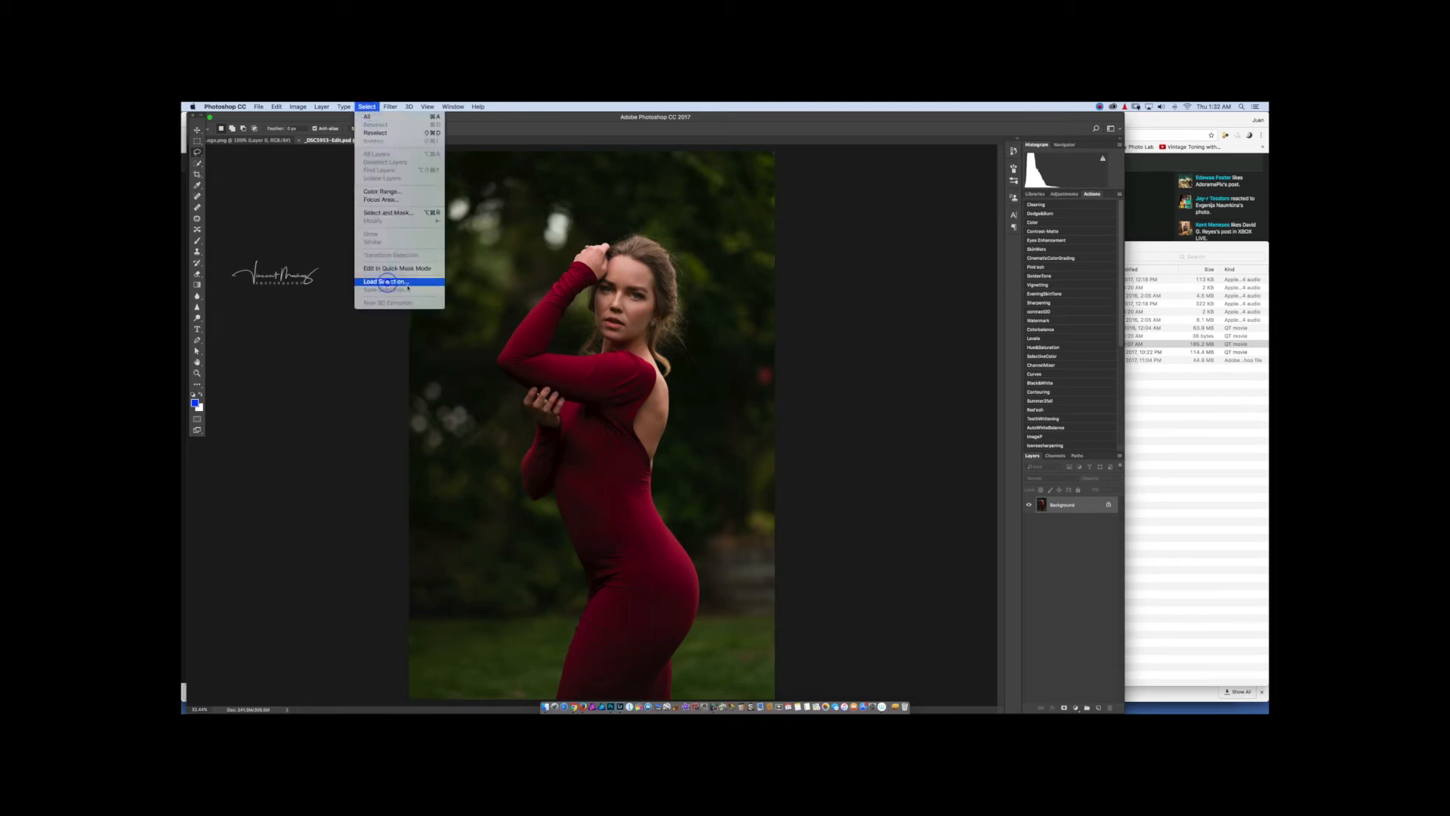
click(692, 367)
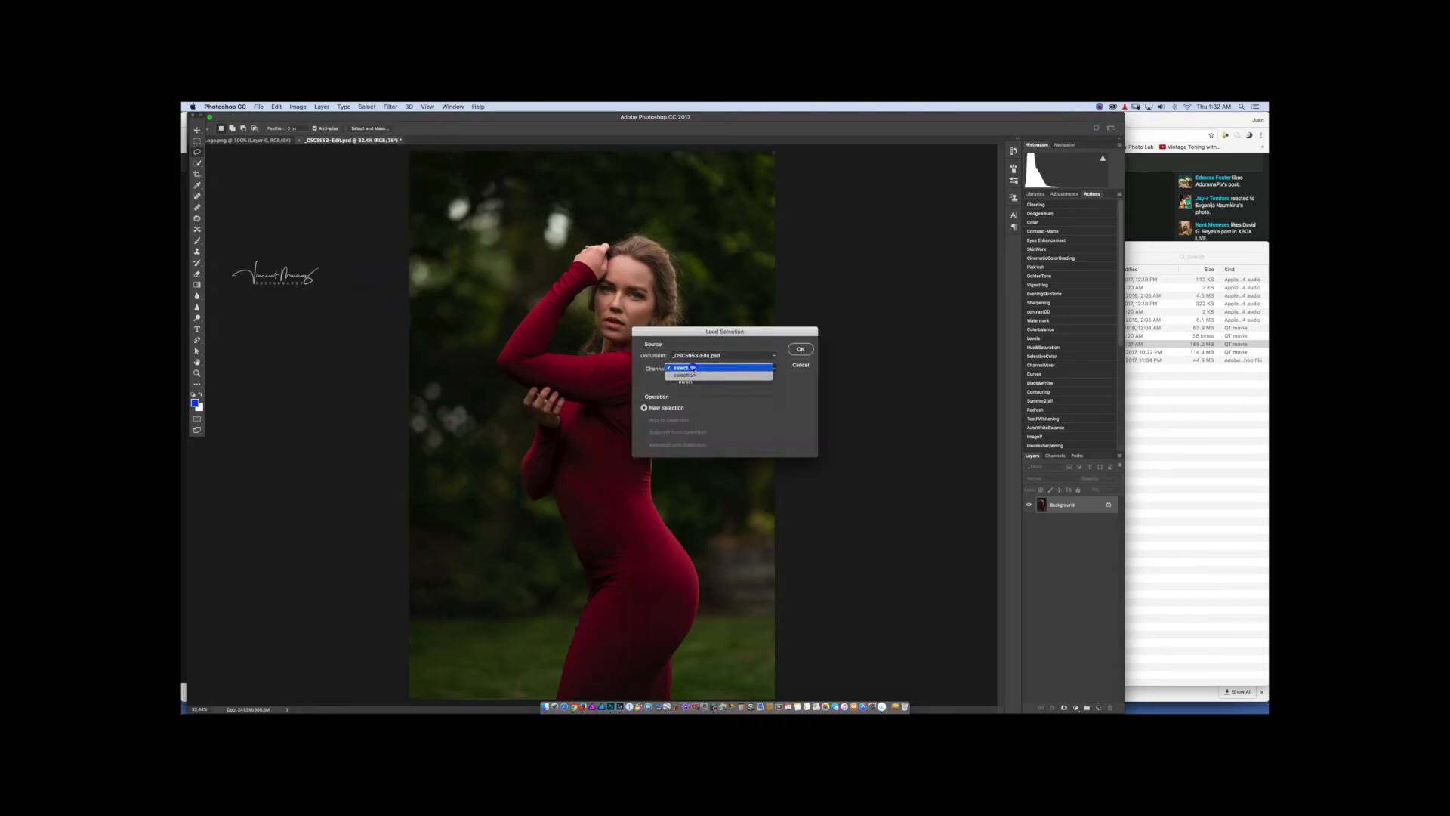
click(693, 370)
click(802, 349)
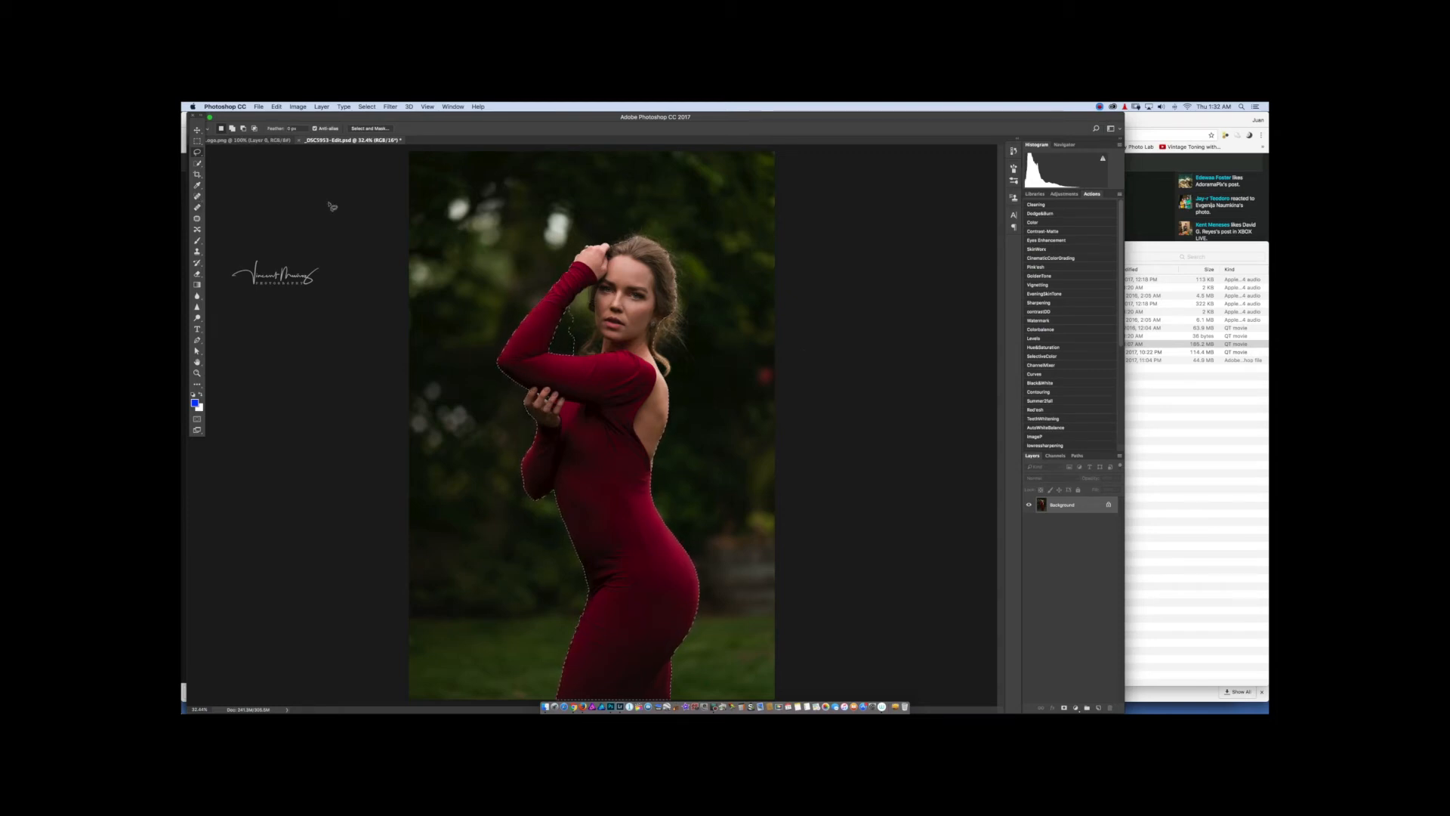
- Leave Select and Mask in favour of the classic Refine Edge dialog, with output set to New Layer with Layer Mask
click(371, 129)
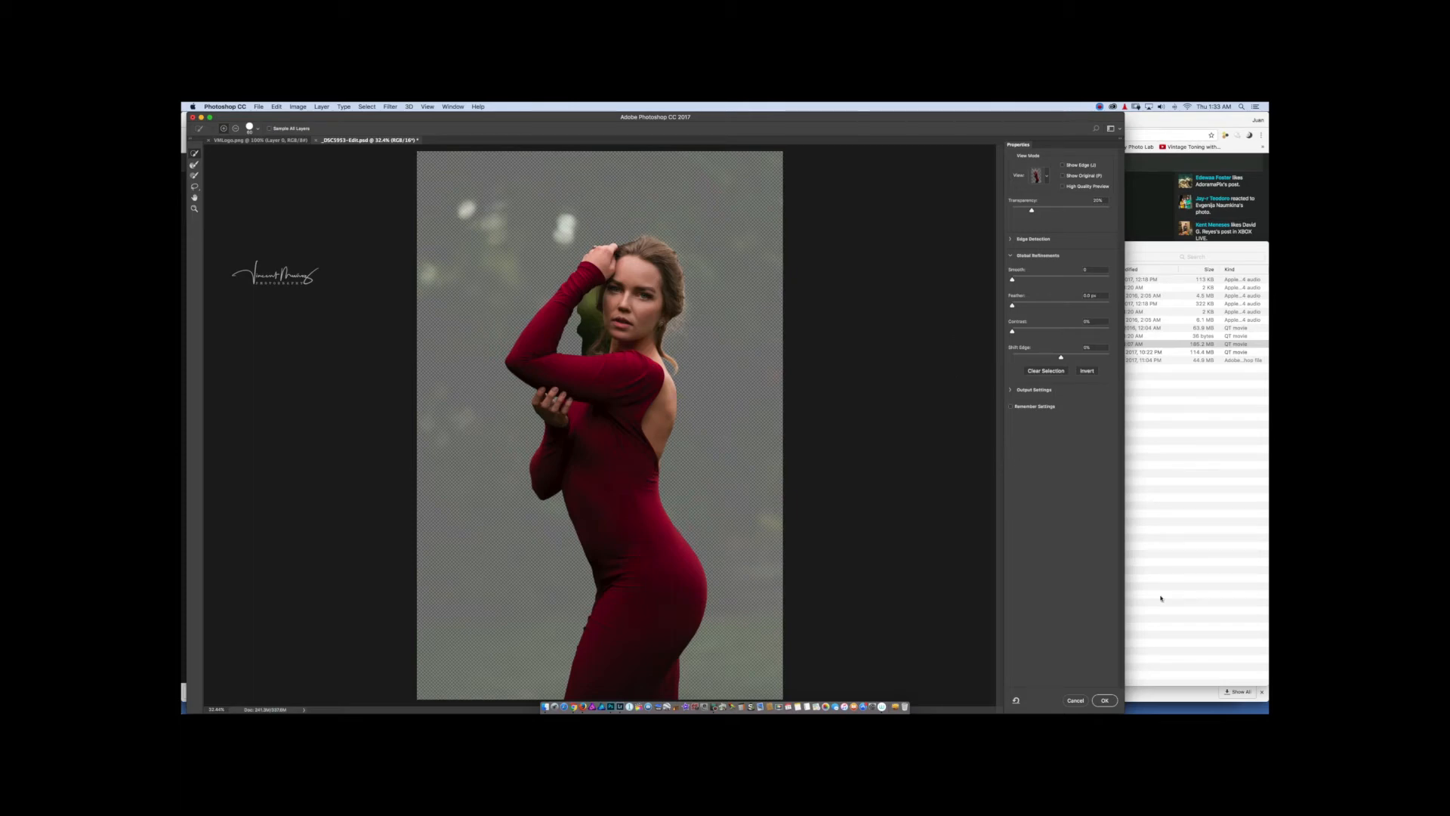
click(1075, 702)
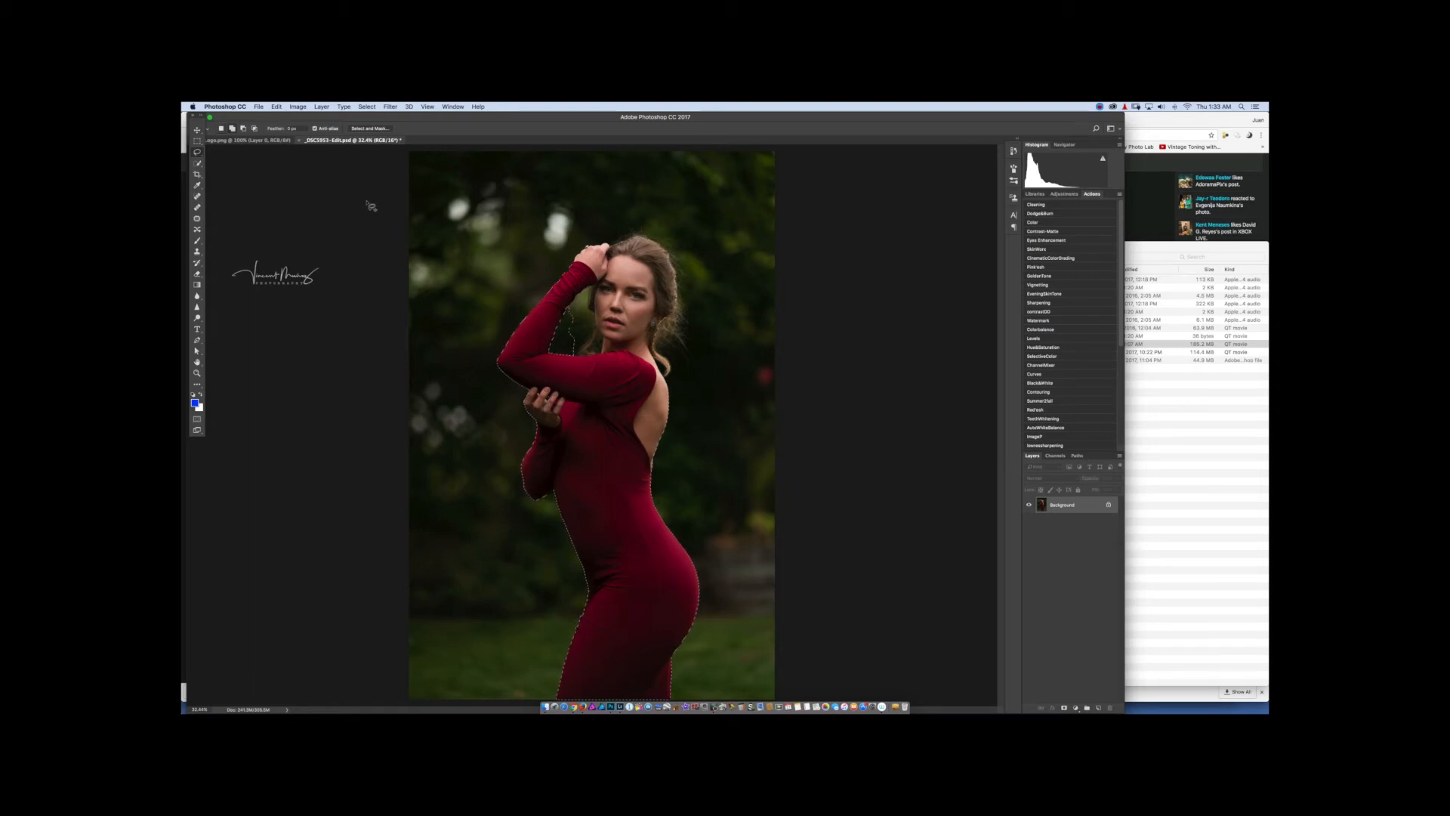
click(367, 106)
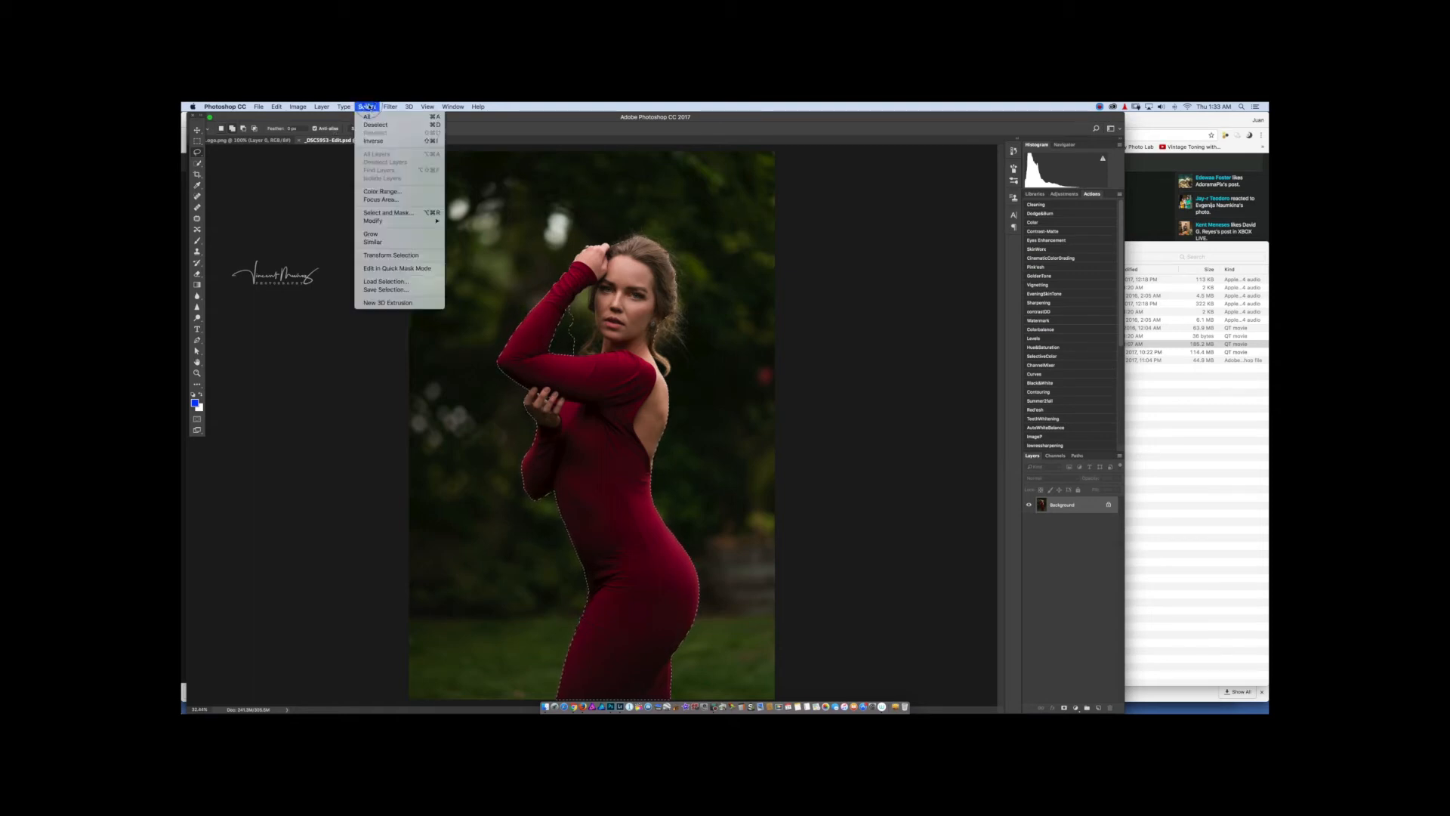
shift+click(395, 213)
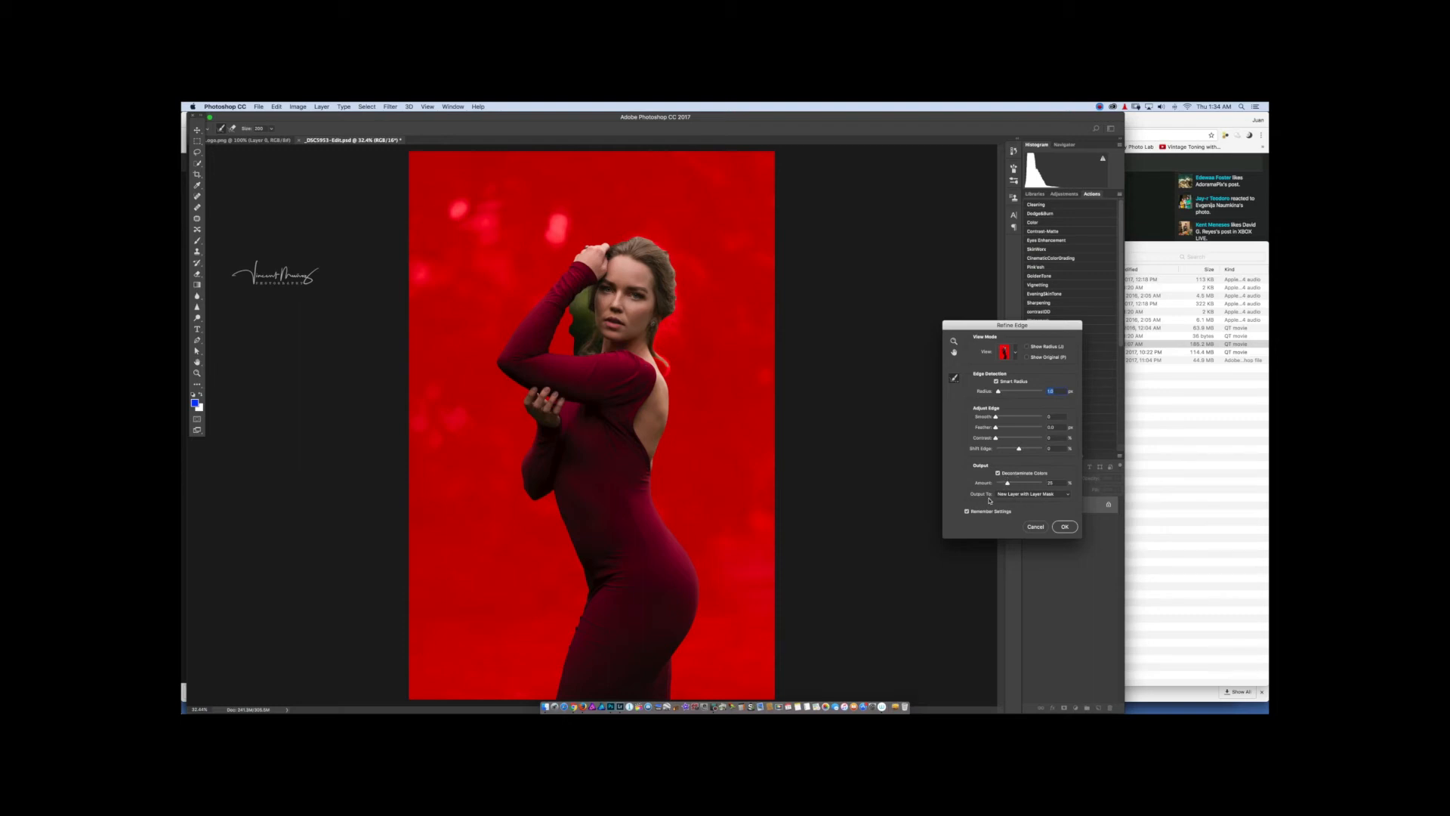
click(1022, 496)
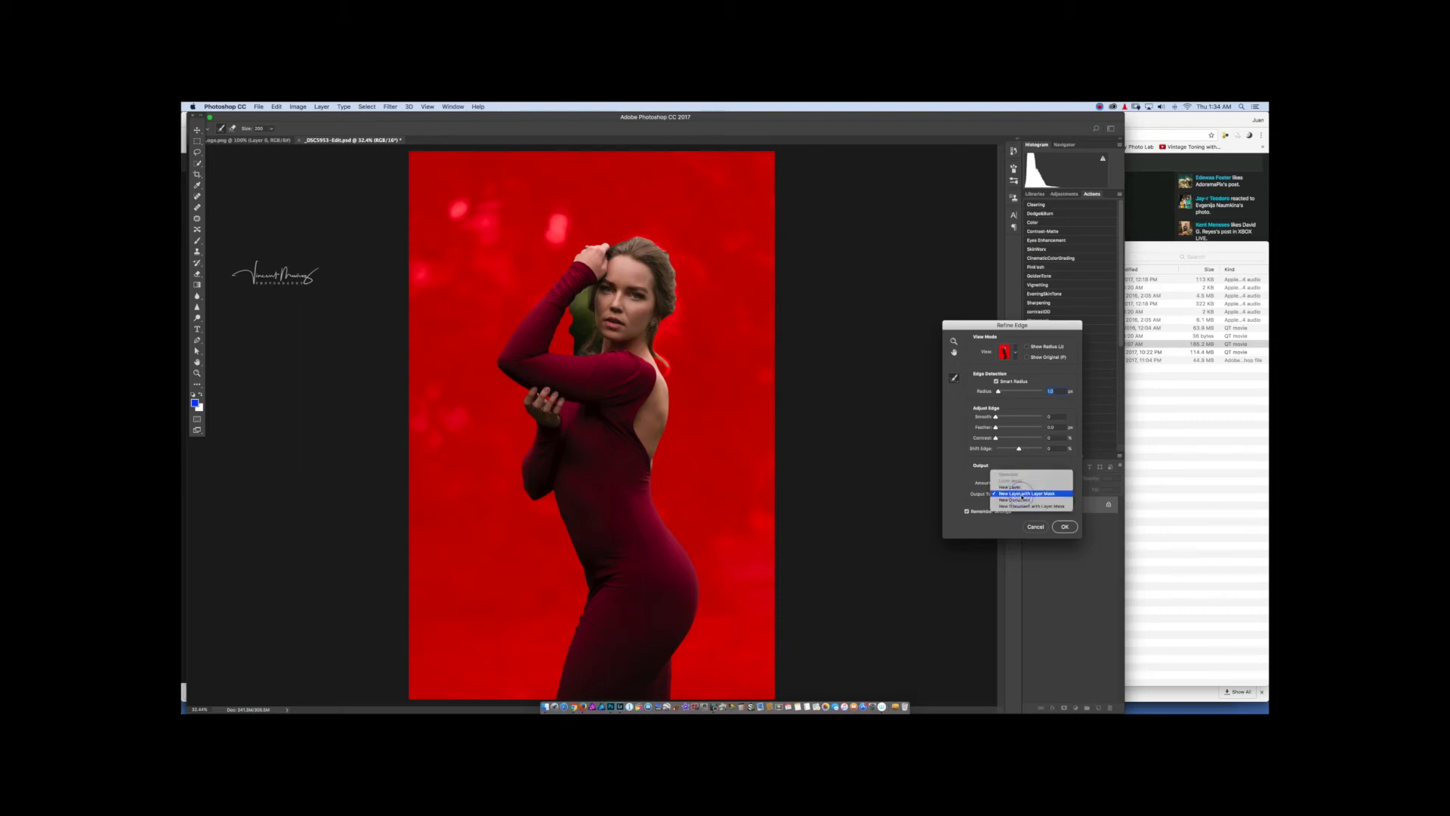
click(1022, 496)
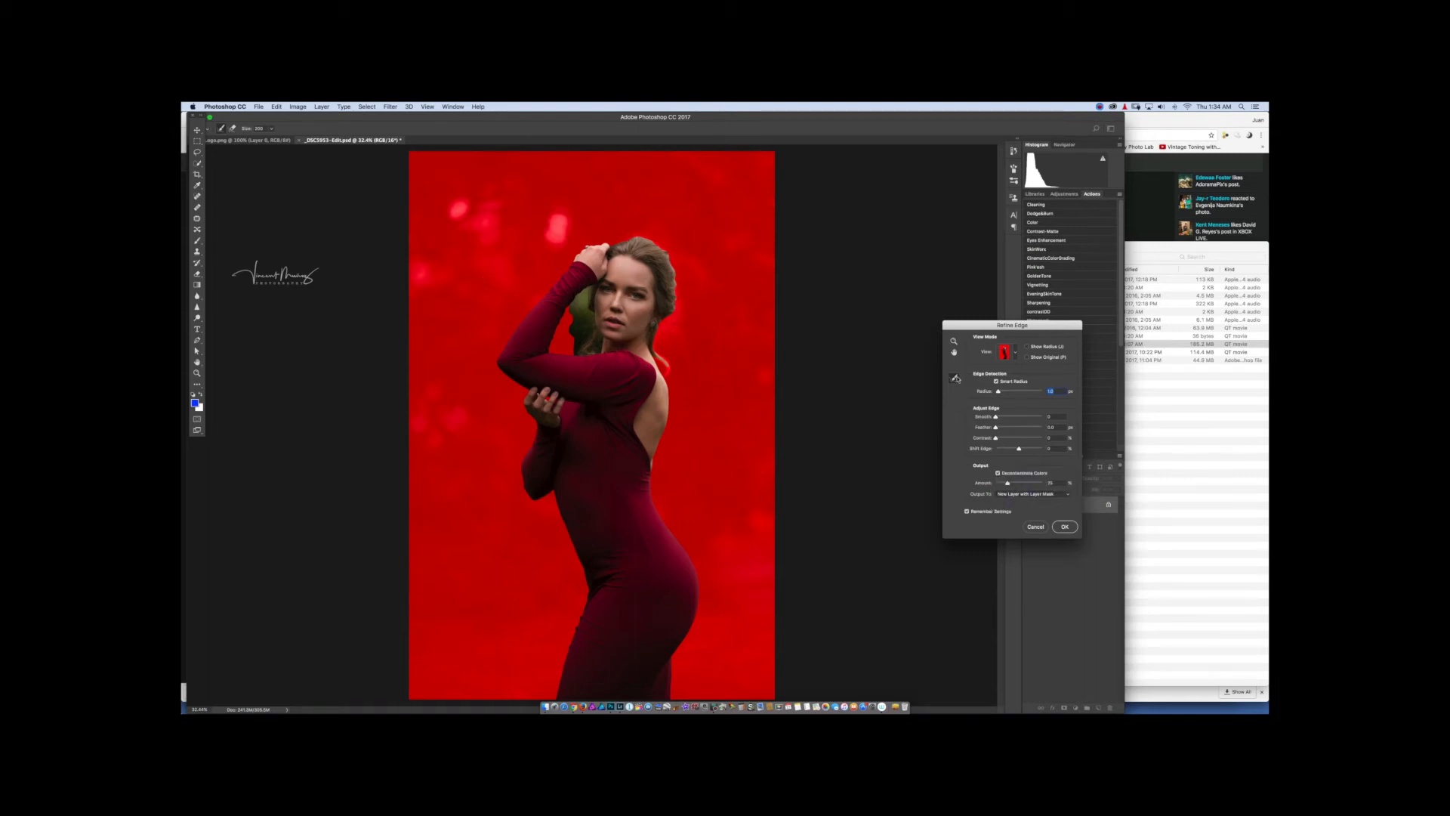
- Brush the Refine Radius tool over the gap beside the face and the outer hair edge, and apply the refinement
click(955, 378)
click(995, 377)
click(955, 378)
click(981, 377)
drag(586, 335, 589, 346)
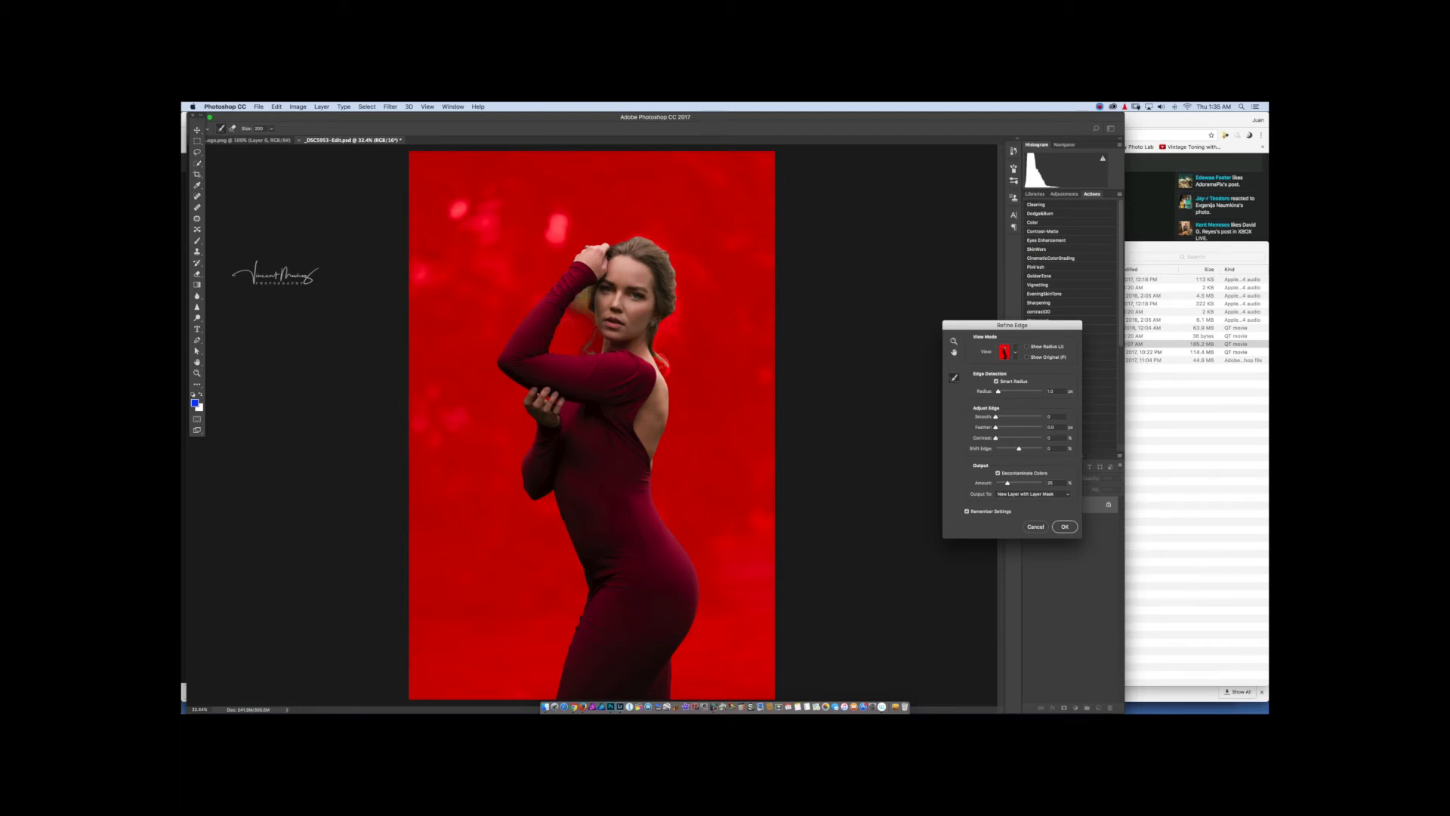
mouse_move(655, 353)
mouse_down()
mouse_move(660, 349)
mouse_move(667, 333)
mouse_move(684, 360)
mouse_move(671, 323)
mouse_move(685, 323)
mouse_move(687, 274)
mouse_move(666, 247)
mouse_move(682, 255)
mouse_move(684, 266)
mouse_move(648, 234)
mouse_move(665, 238)
mouse_move(677, 246)
mouse_move(611, 247)
mouse_up()
click(1064, 528)
click(1065, 527)
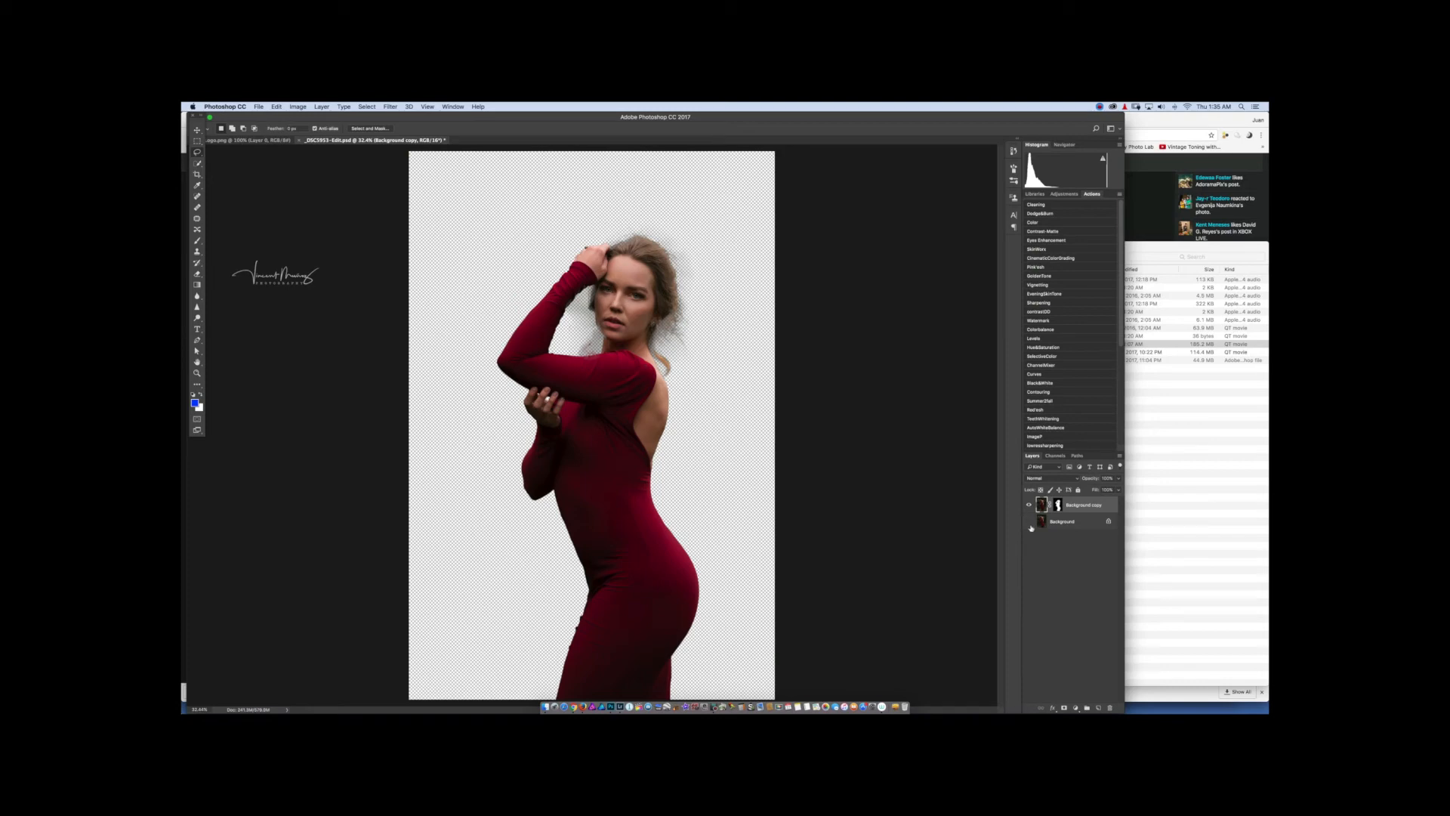
- Show the Background layer, duplicate it and hide the masked cutout layer above
click(1029, 521)
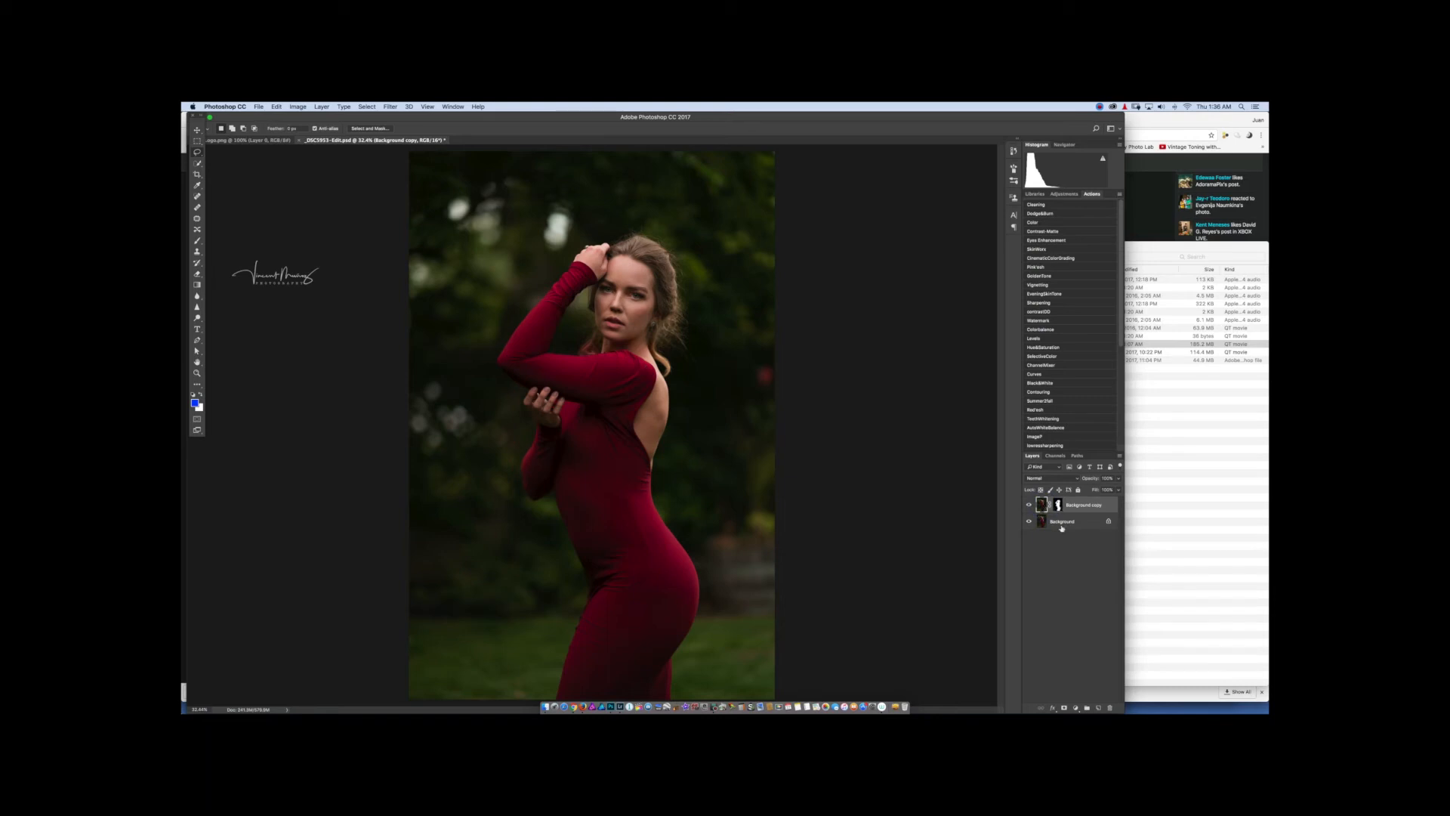
click(1059, 522)
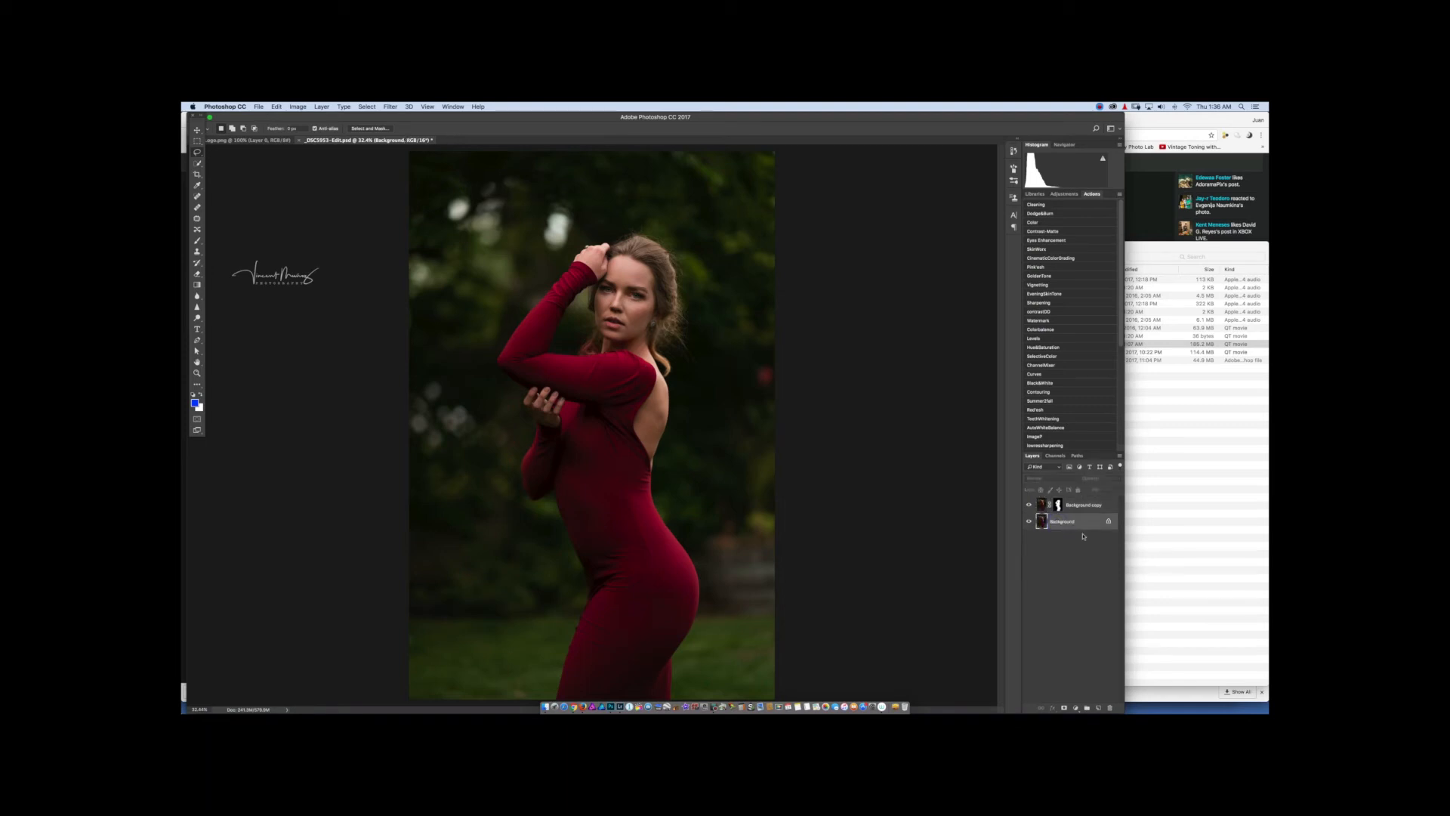
key(super+j)
click(1028, 504)
- Load the cutout layer's mask as a selection and expand it beyond the woman's outline
super+click(1058, 508)
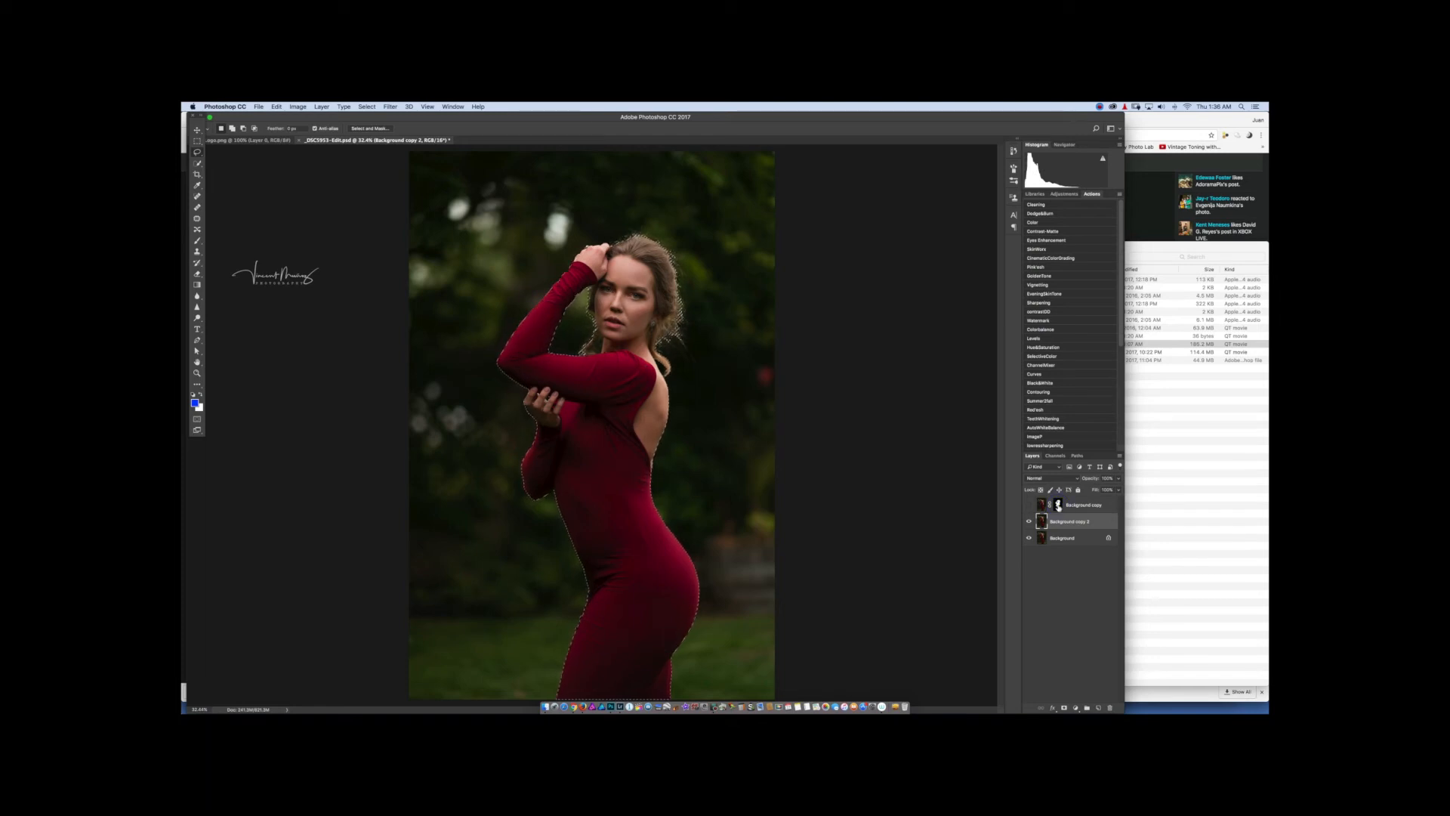
click(366, 107)
mouse_move(400, 221)
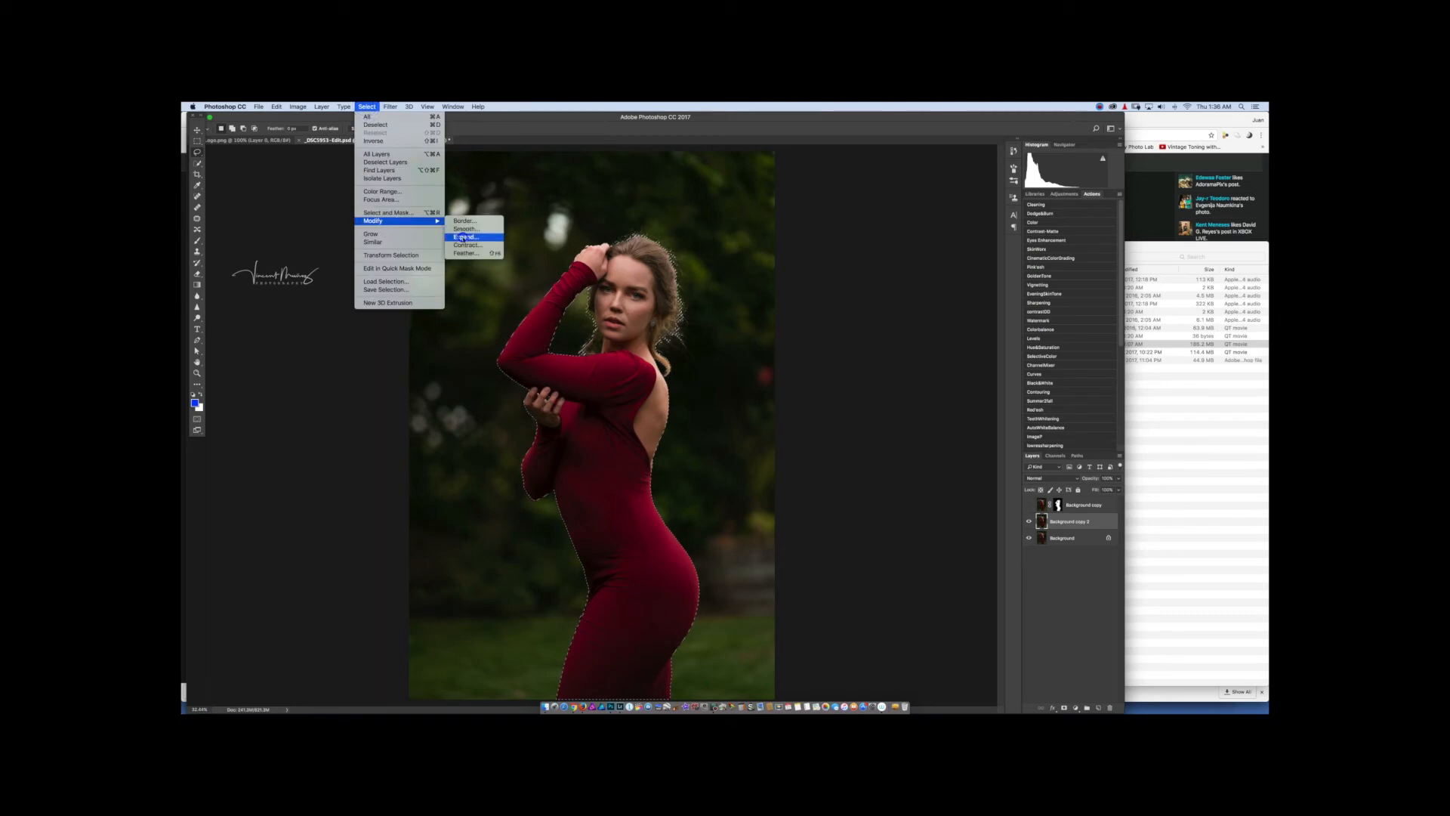
click(462, 237)
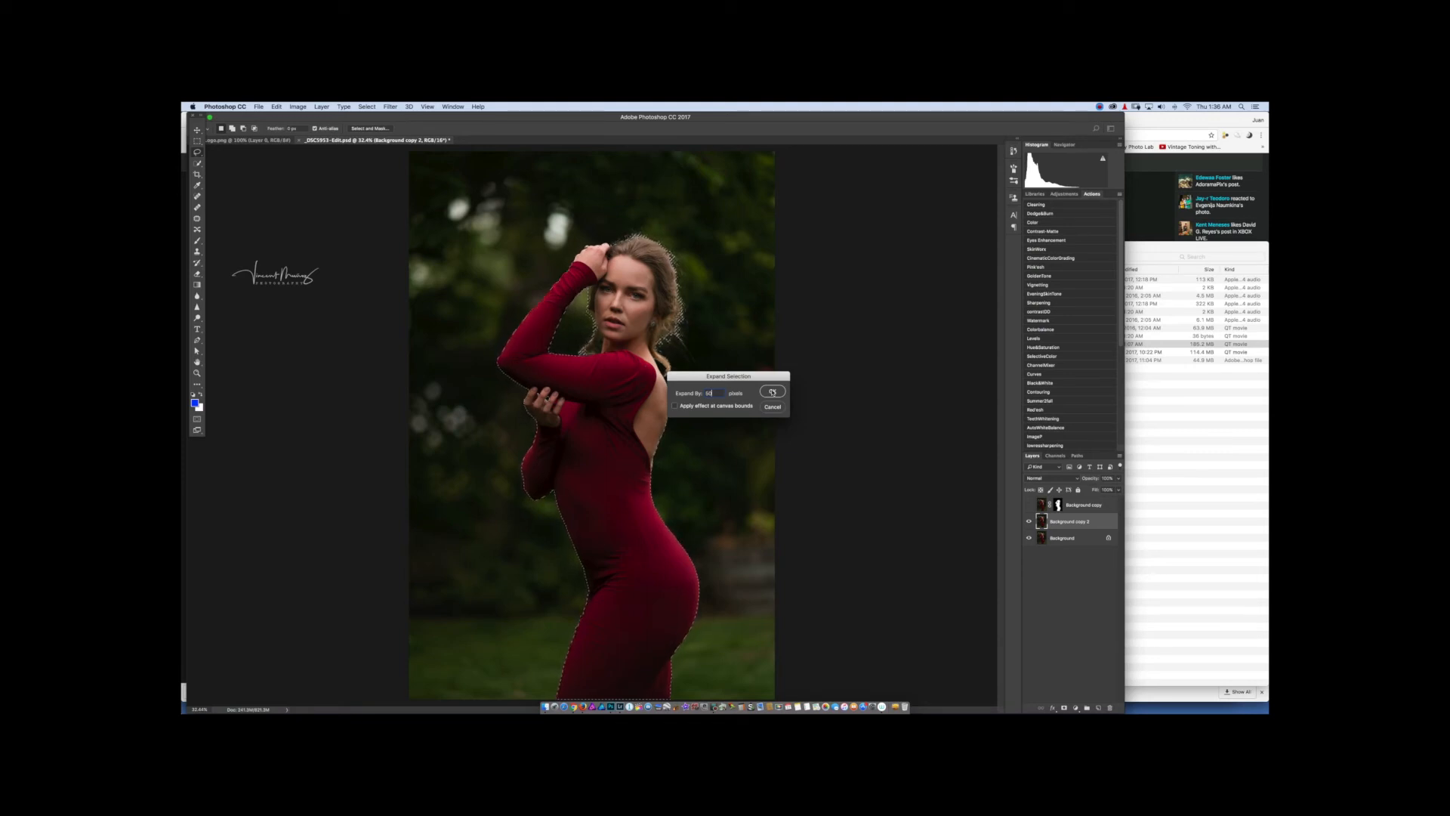
click(772, 391)
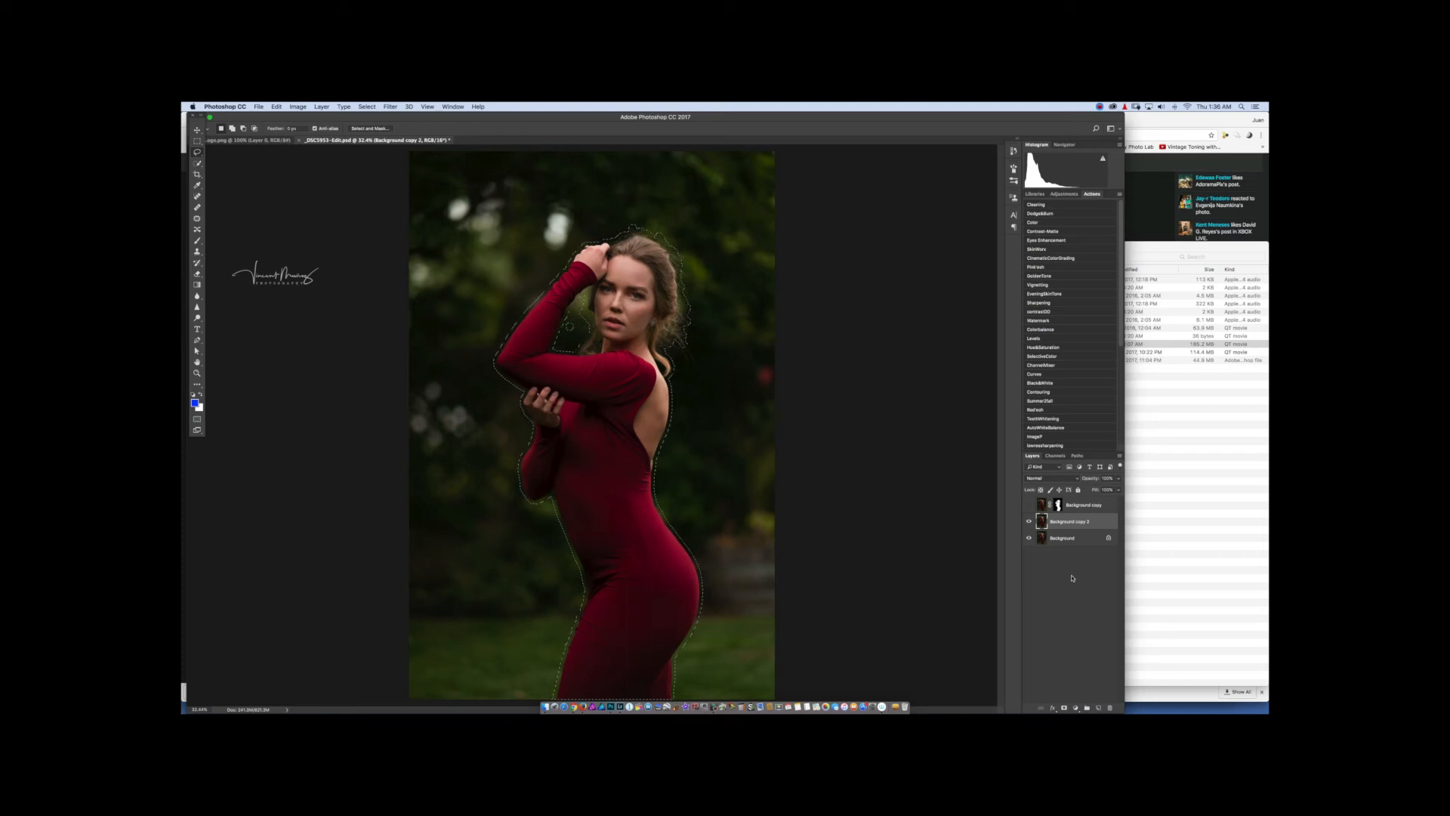
- Fill the expanded selection with Content-Aware at 100% opacity in Normal mode on the duplicate layer, and deselect
key(shift+BackSpace)
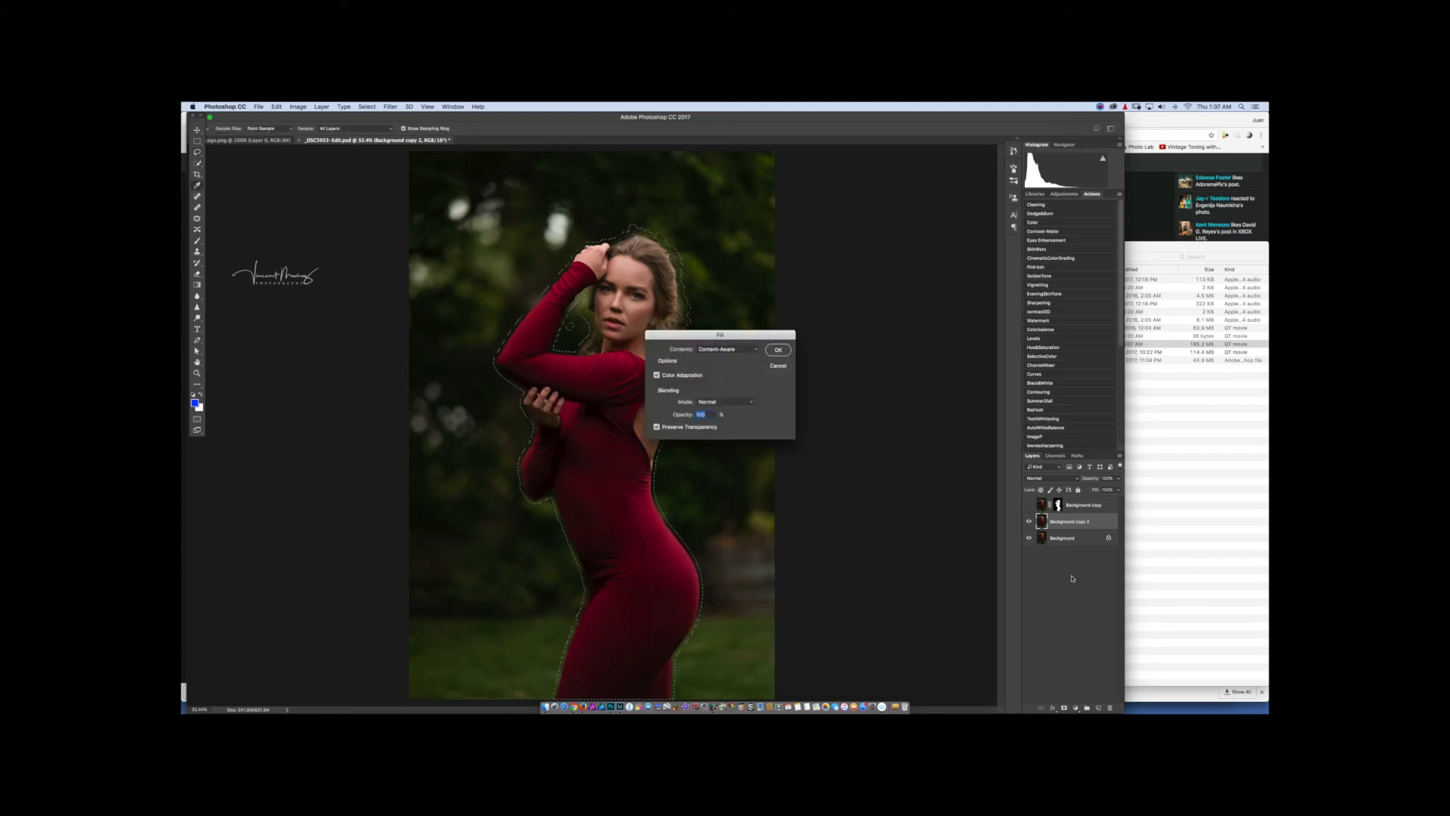
click(730, 349)
click(727, 349)
click(773, 355)
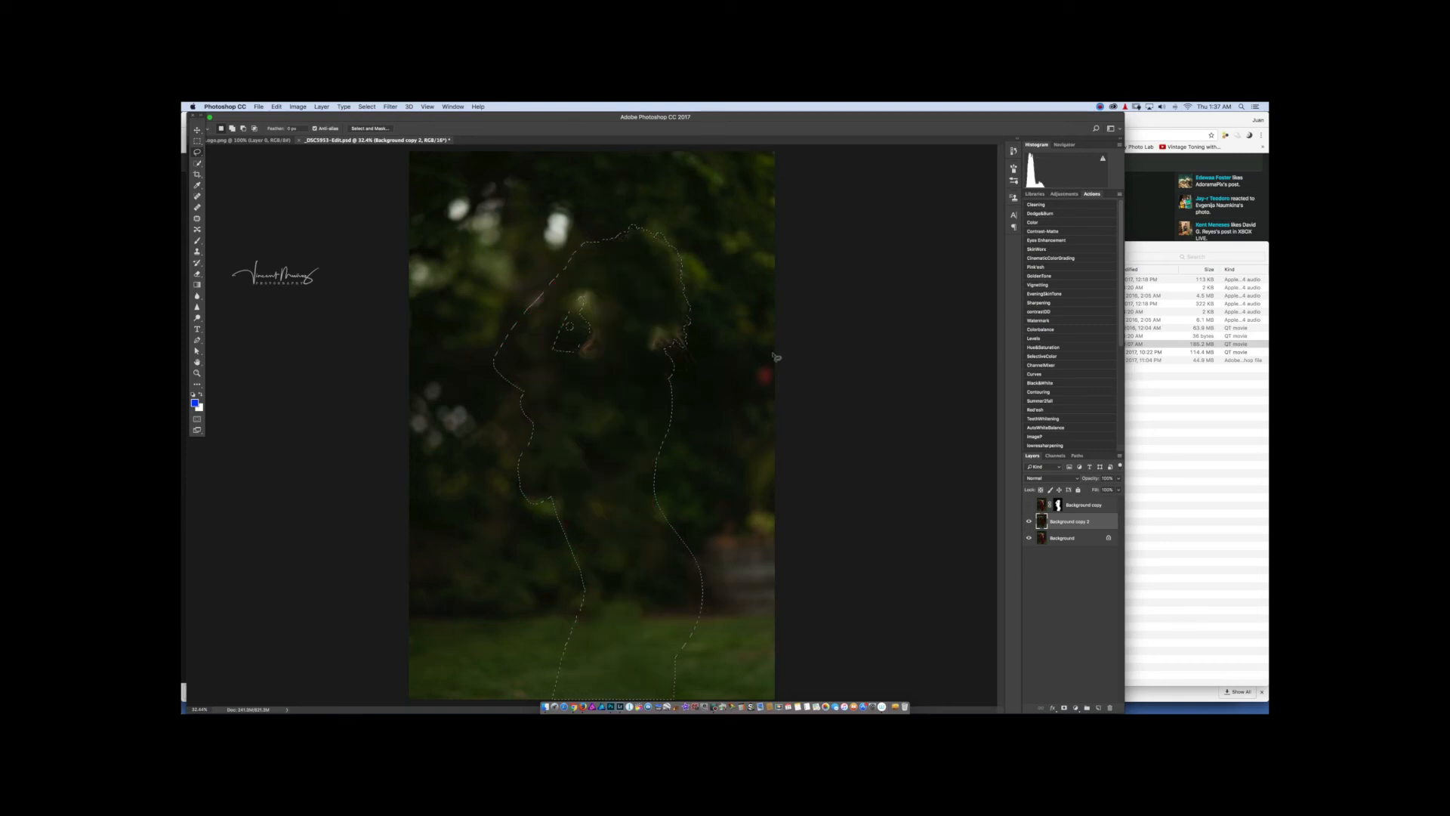
key(super+d)
- Clone Stamp darker foliage over the leftover hair and skin patches where the woman's head and arm were
click(197, 253)
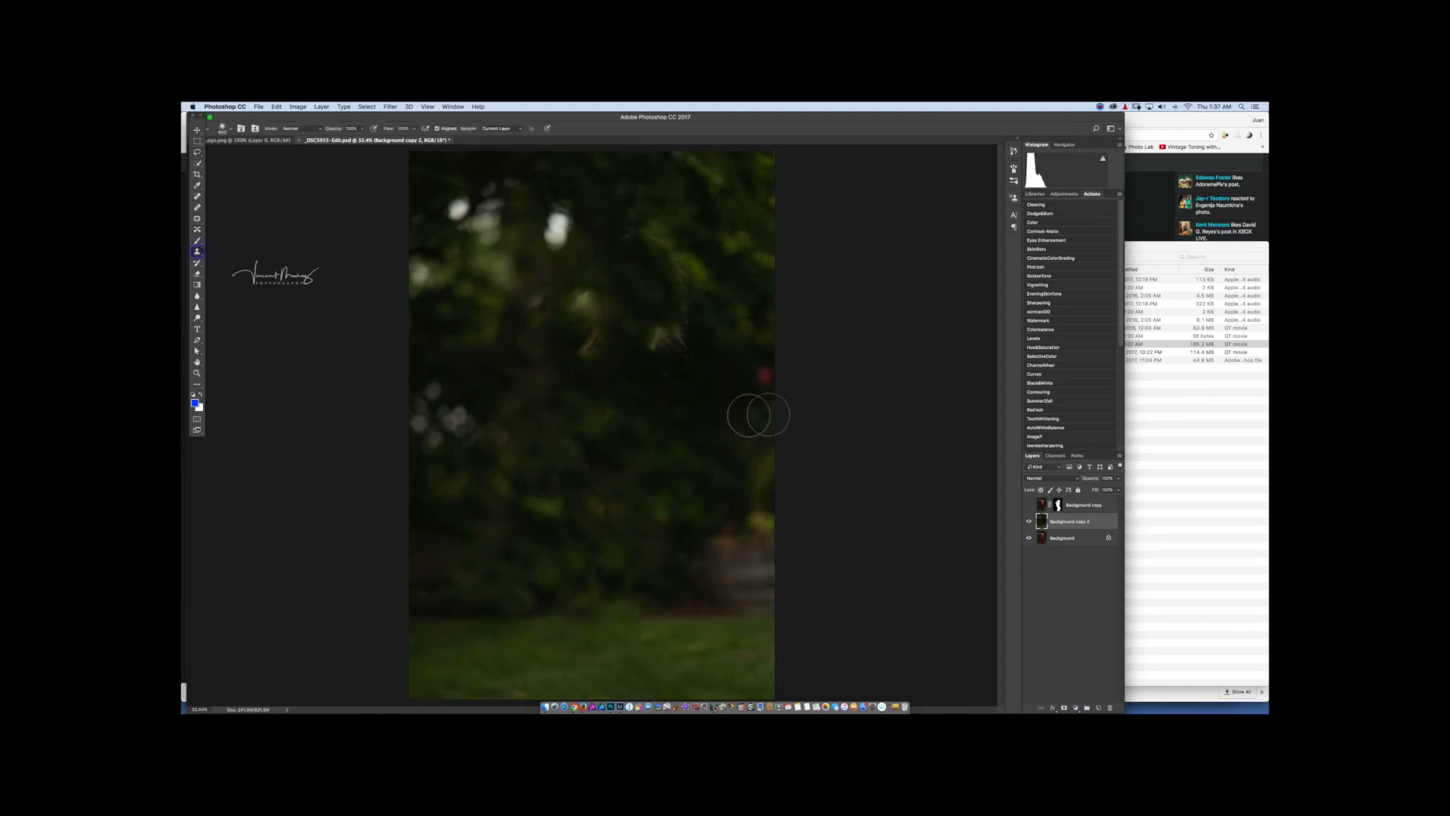
alt+click(729, 357)
mouse_move(682, 333)
mouse_down()
mouse_move(687, 358)
mouse_move(670, 359)
mouse_up()
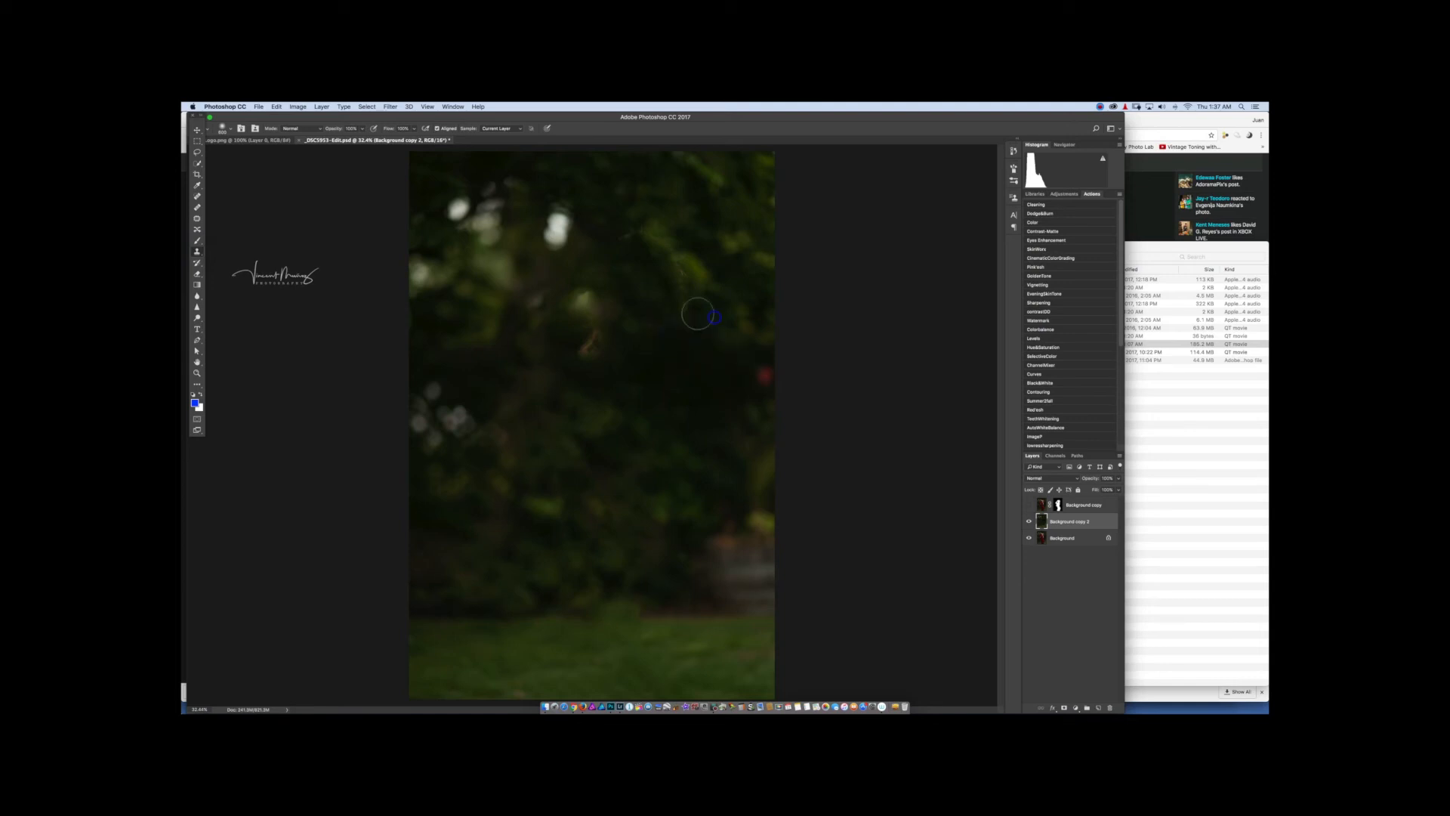
alt+click(713, 234)
alt+click(633, 232)
alt+click(557, 361)
click(593, 340)
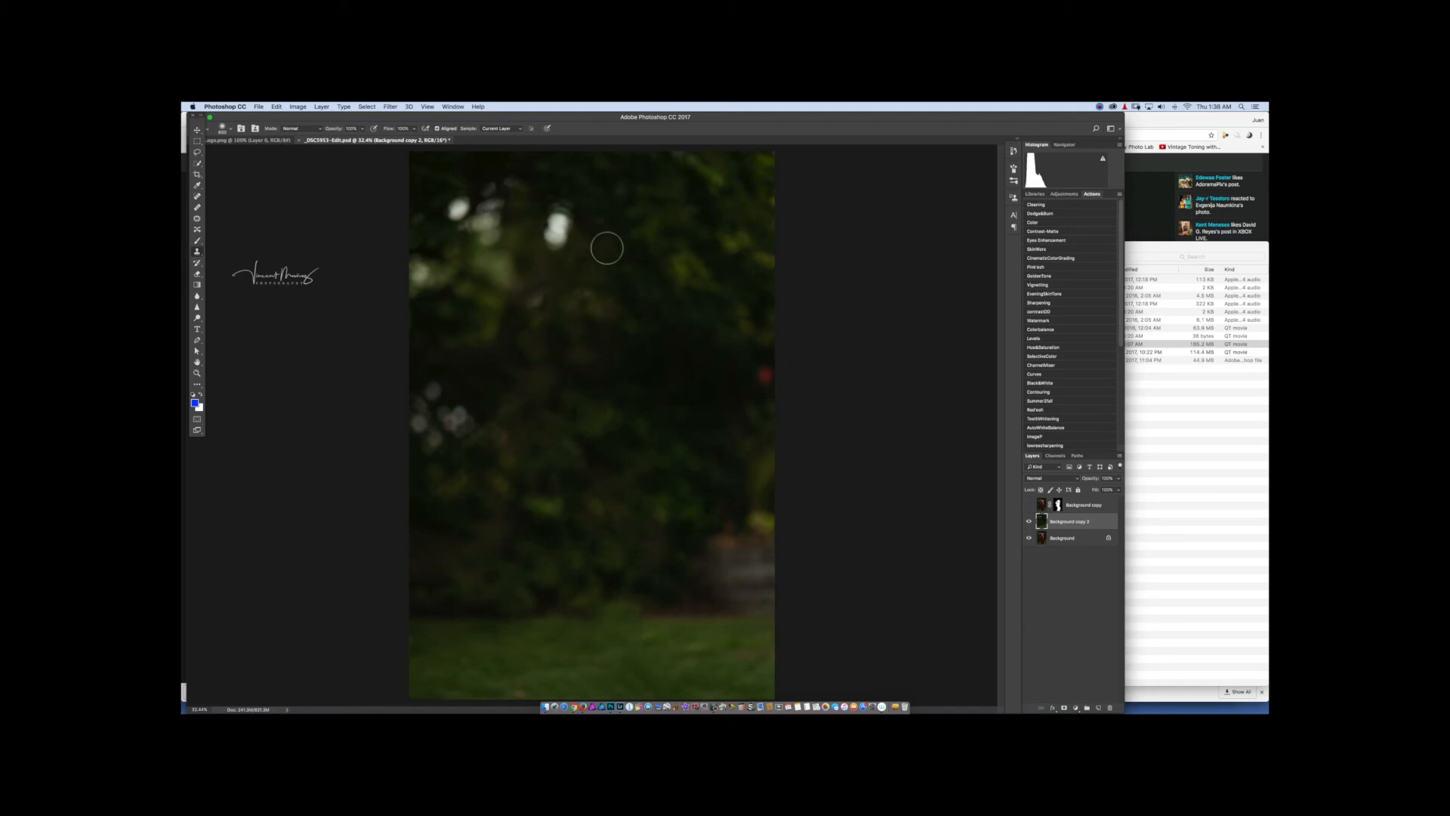
- Clone dark foliage over the bright highlight near the upper middle of the background
click(535, 232)
alt+click(691, 272)
drag(562, 218, 562, 237)
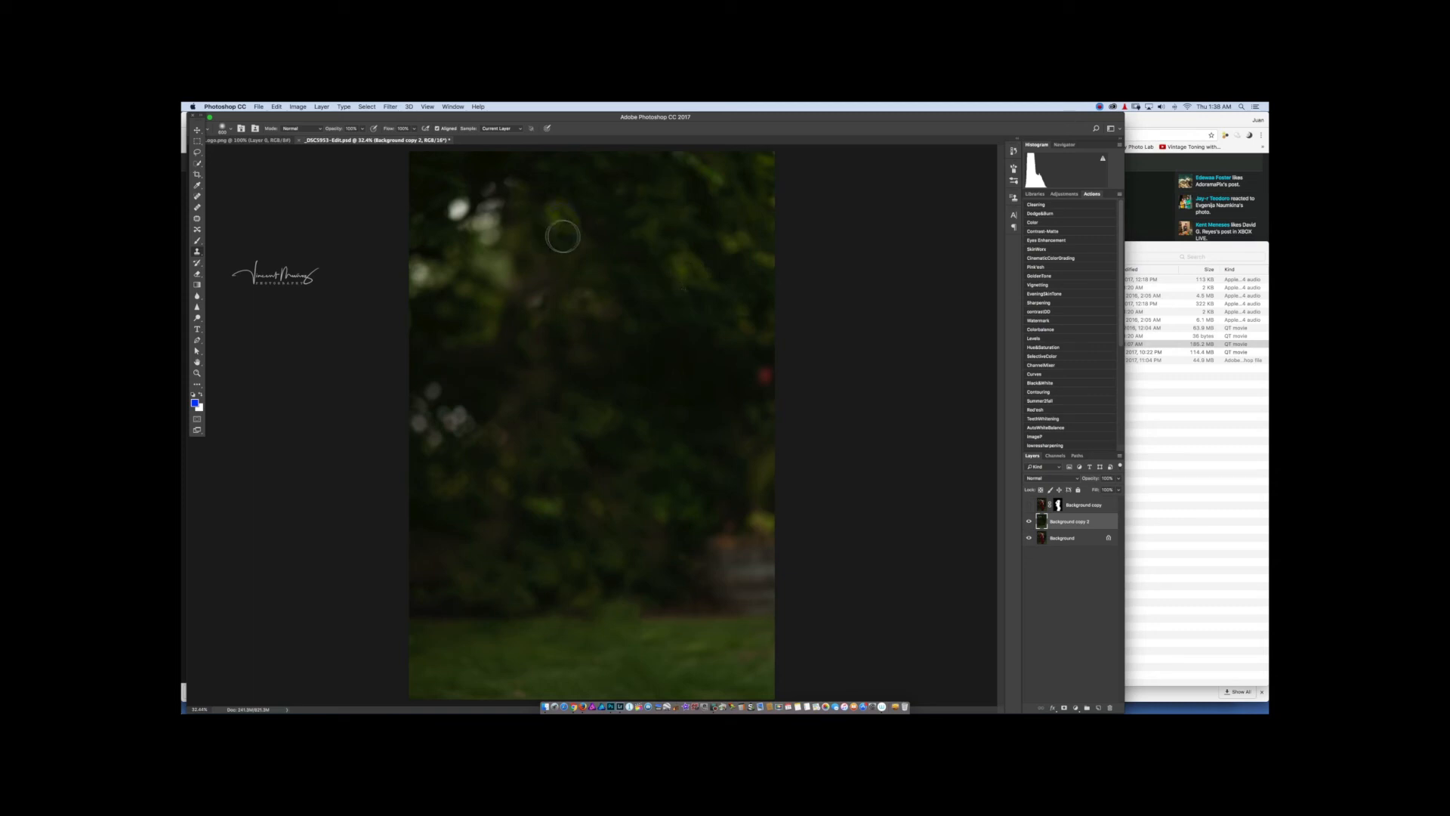
- Fade the last Clone Stamp stroke to 50% opacity in Normal mode
click(276, 107)
click(302, 146)
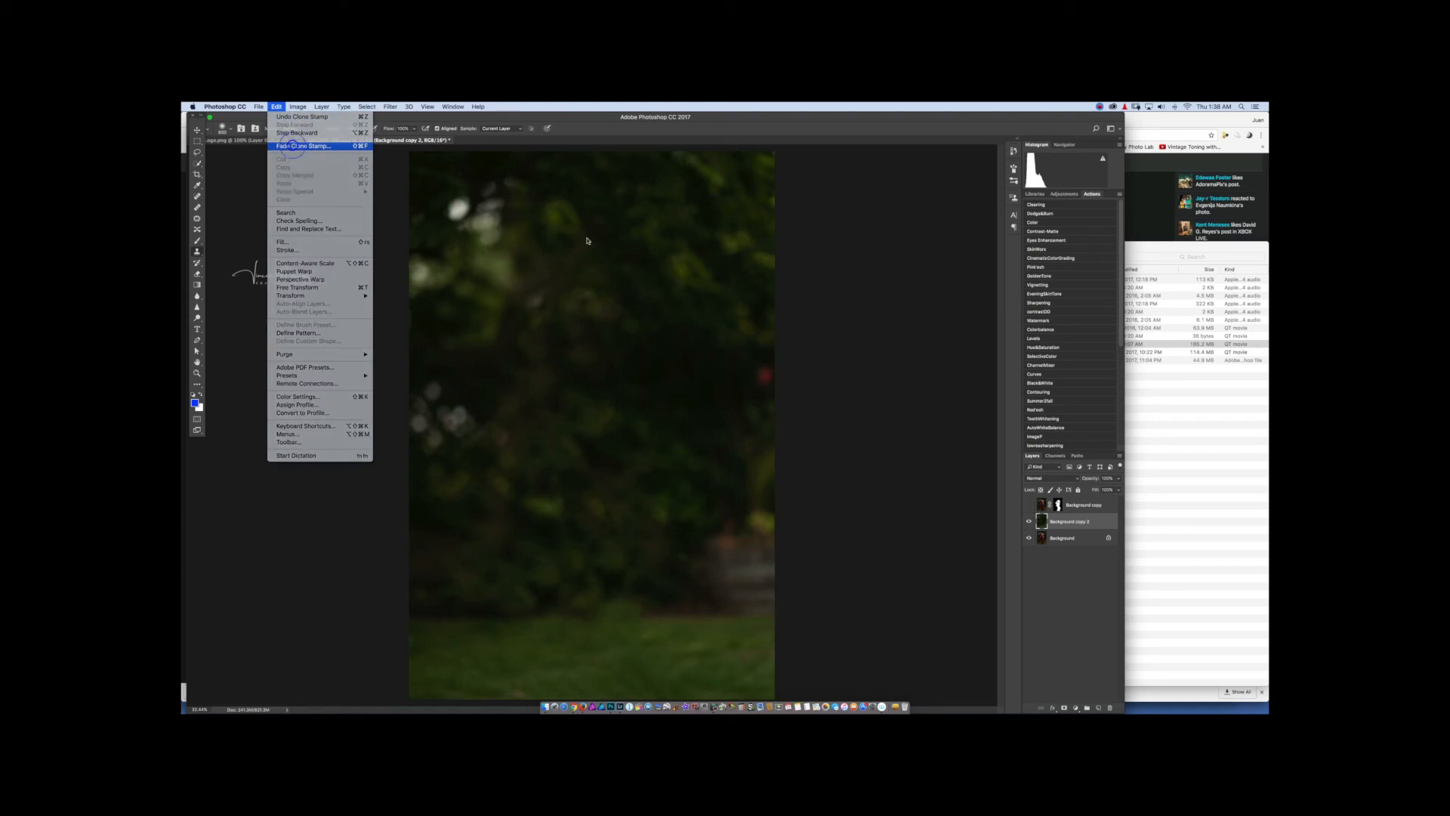
text(50)
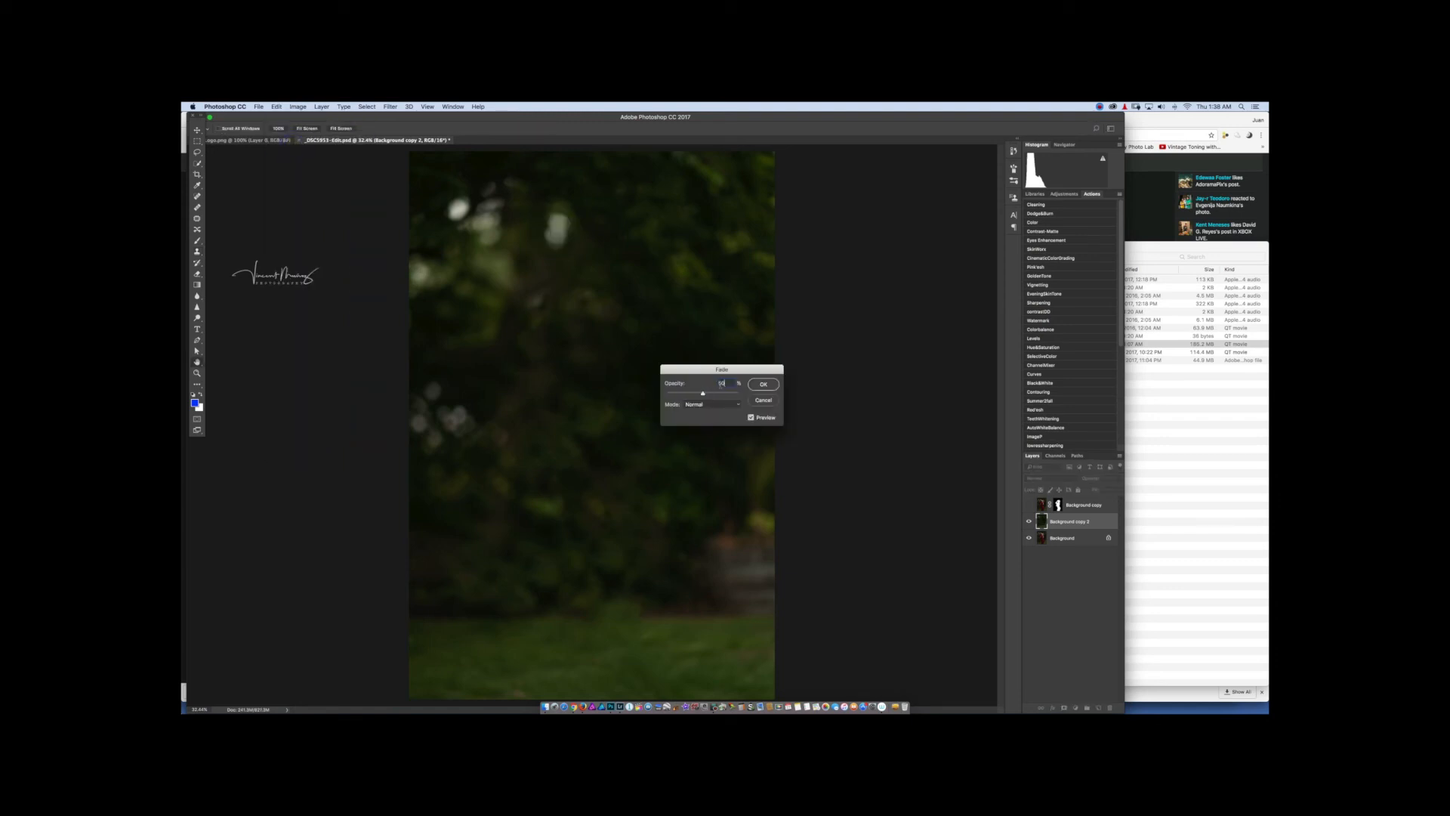
click(714, 383)
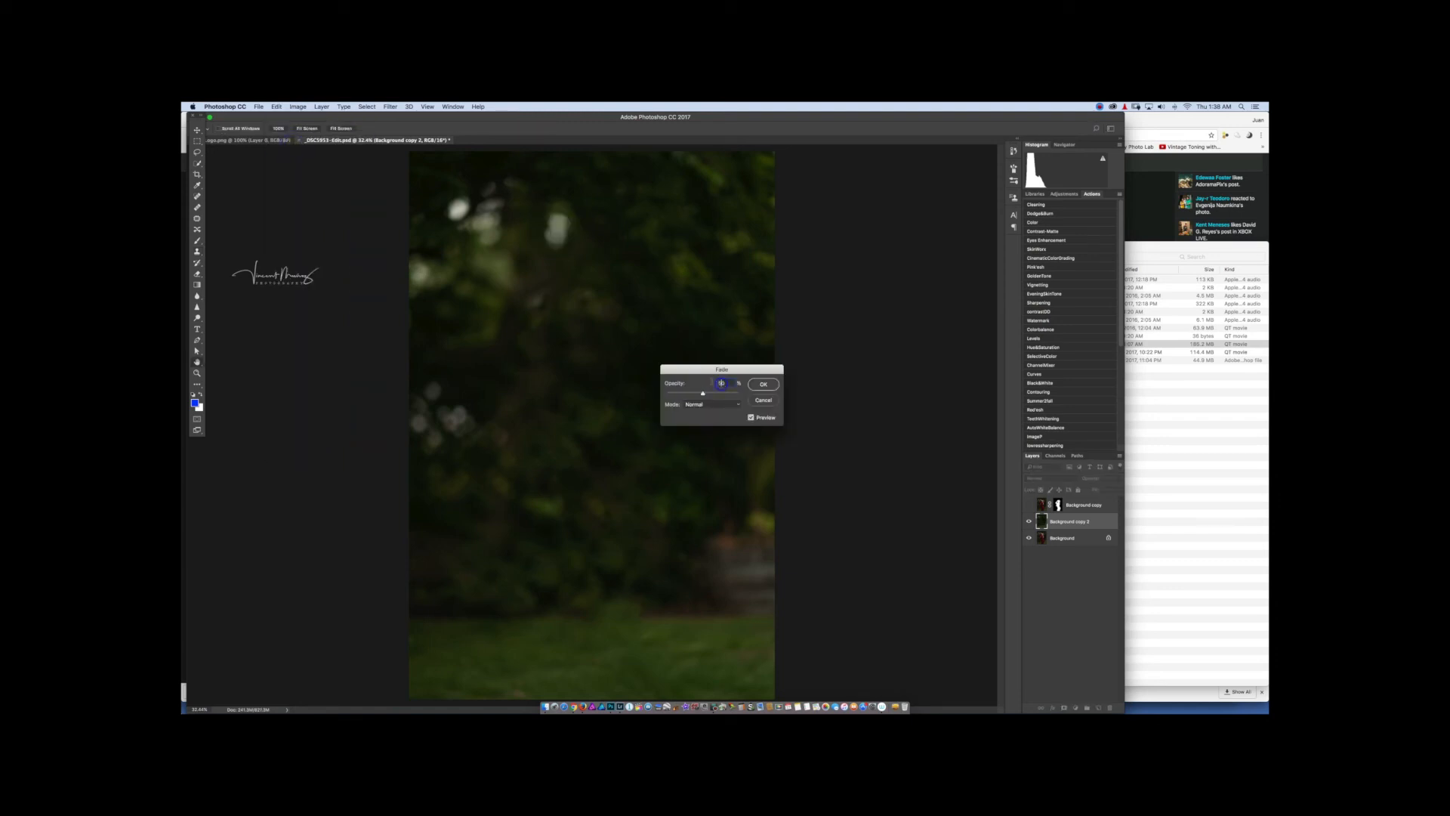
click(764, 384)
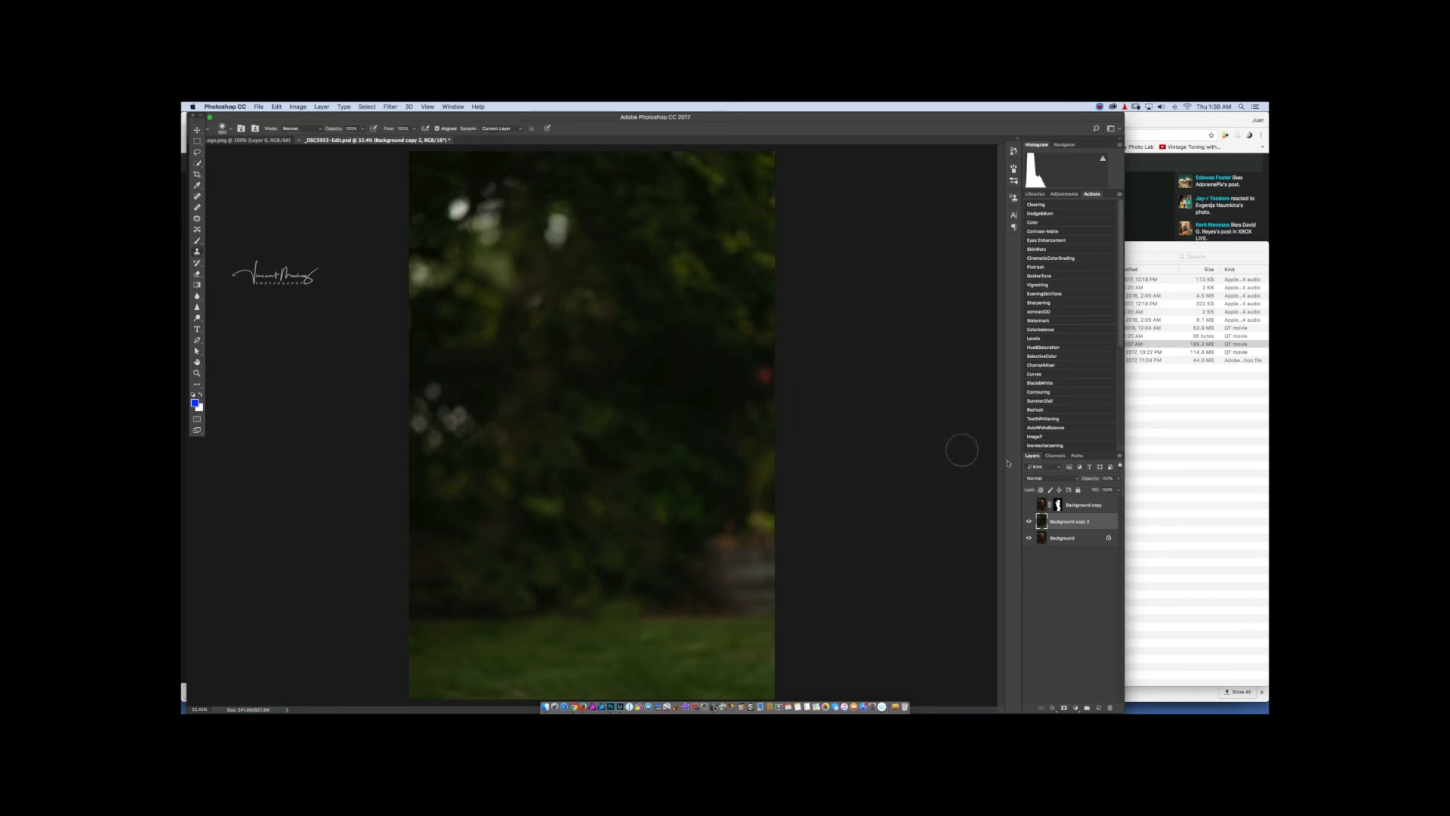
- Show the cut-out woman layer and start a Tilt-Shift blur on the clean background copy
key(v)
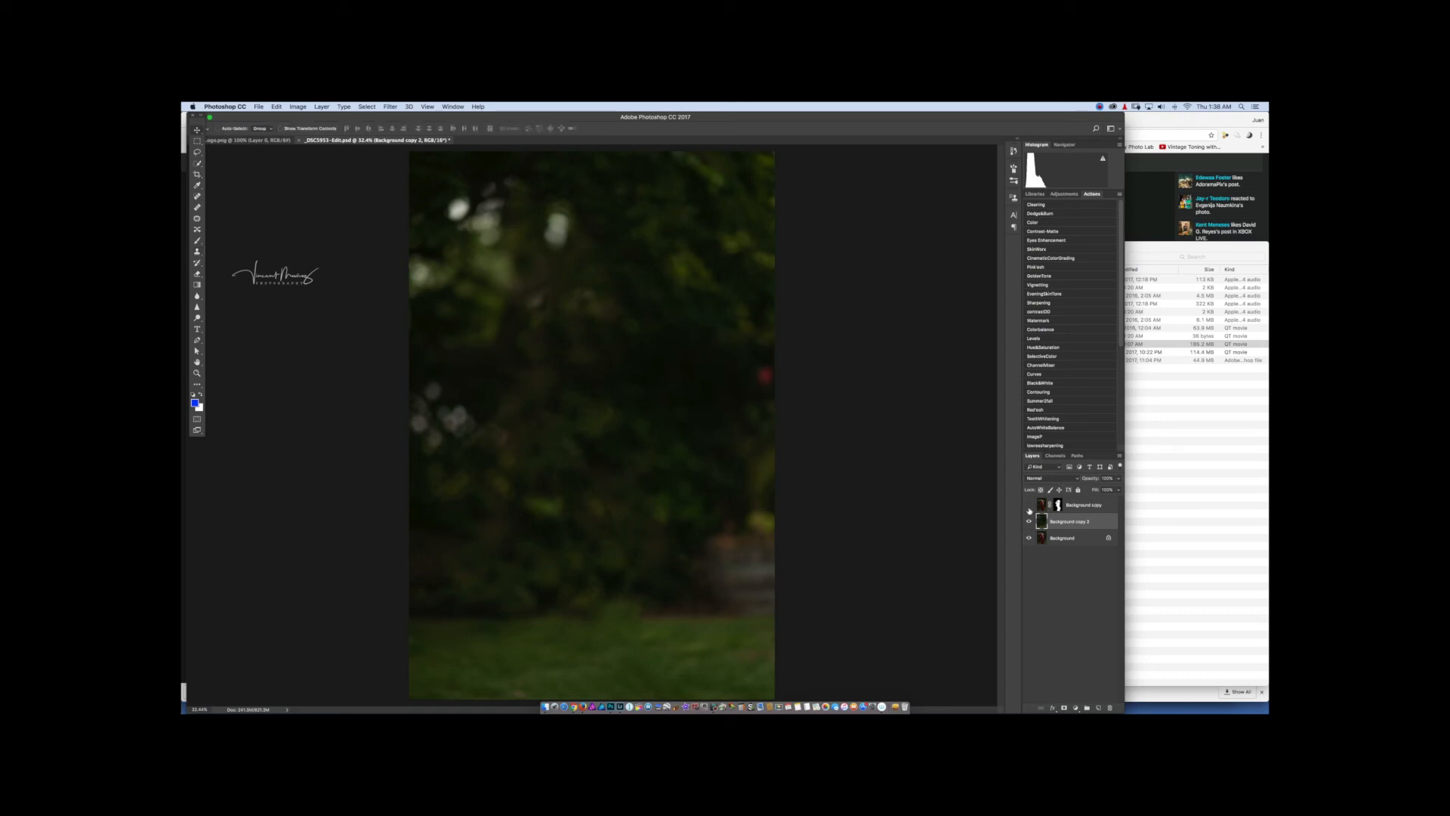
click(1027, 505)
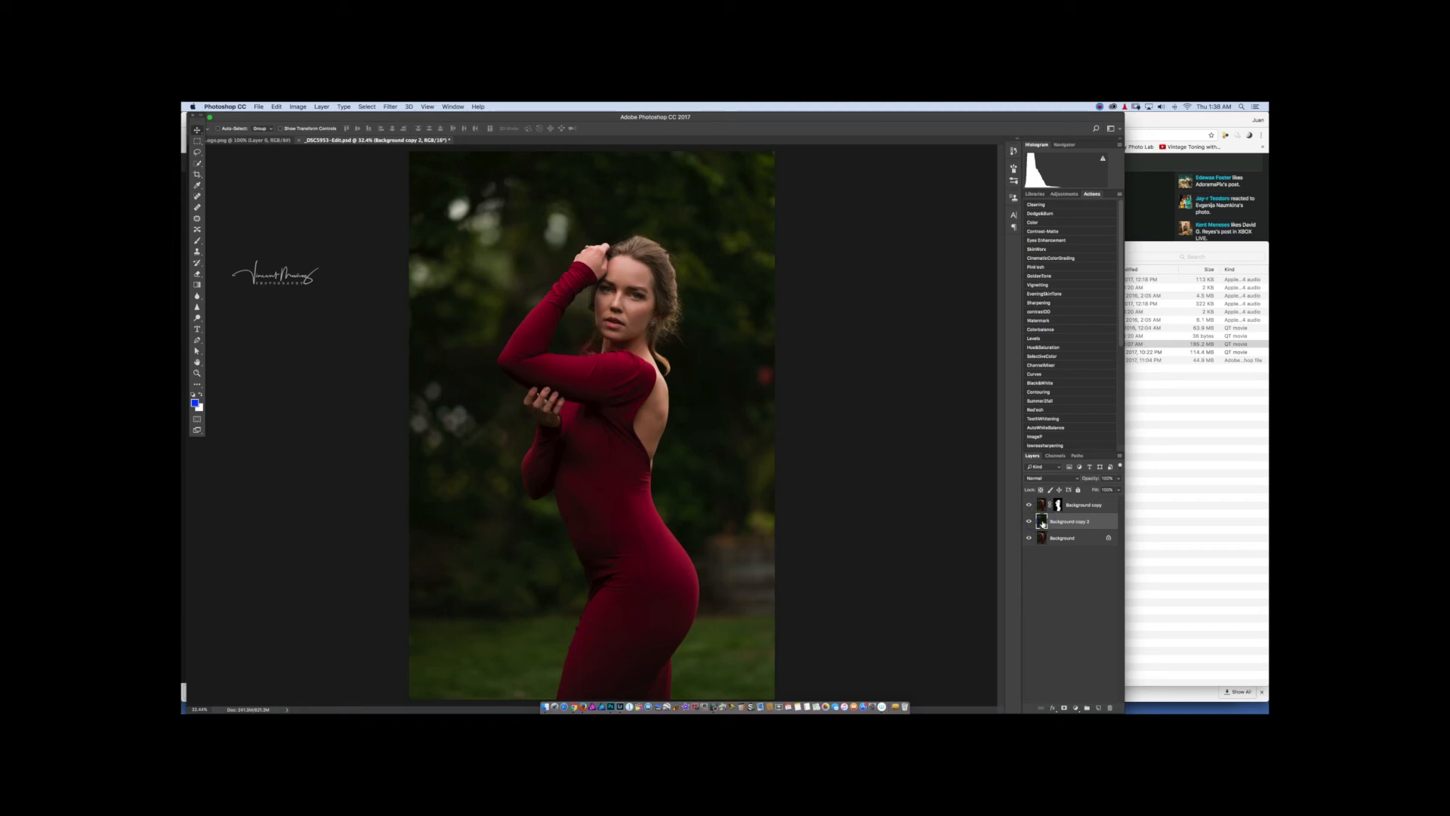
click(390, 107)
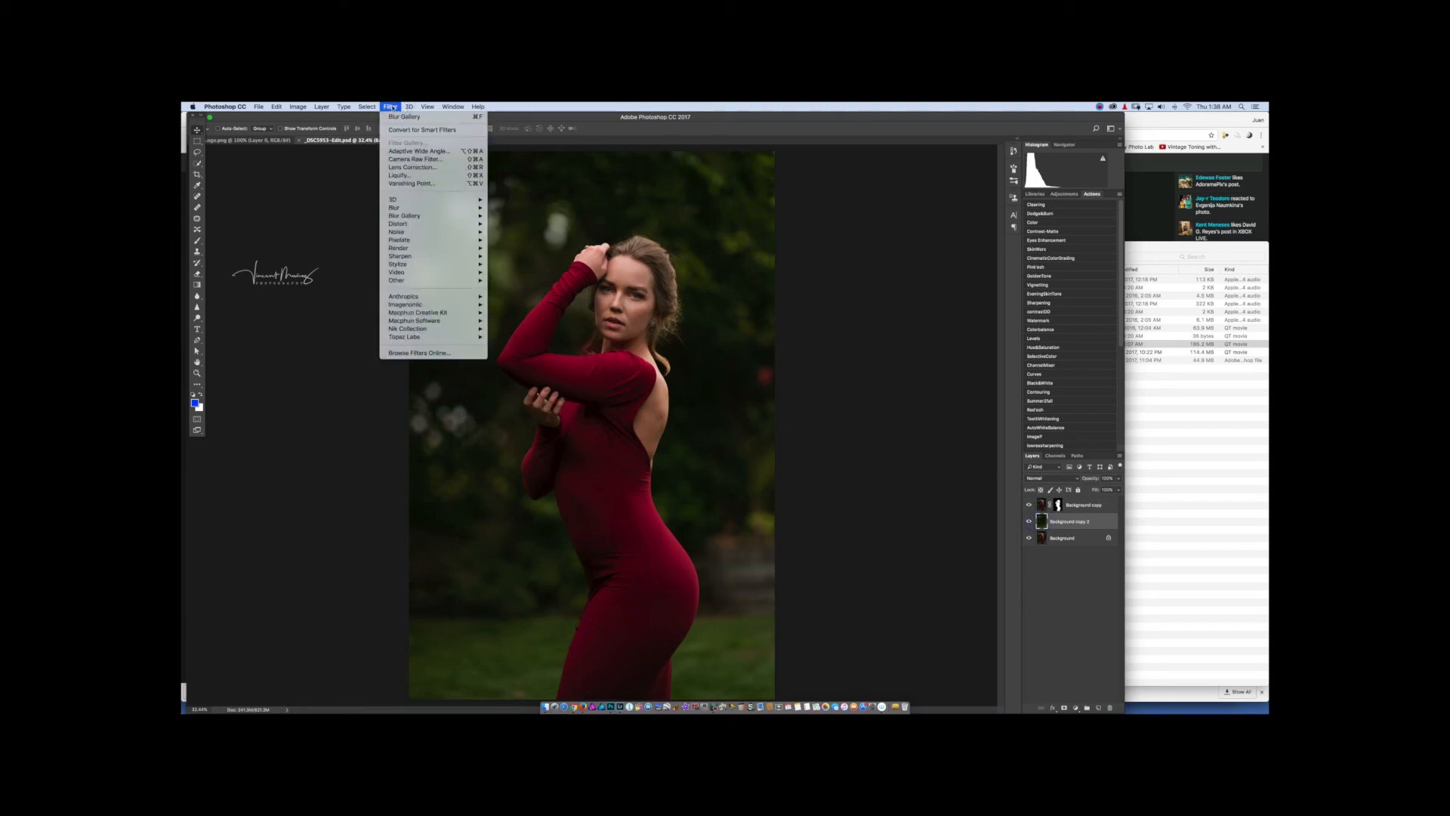
mouse_move(422, 215)
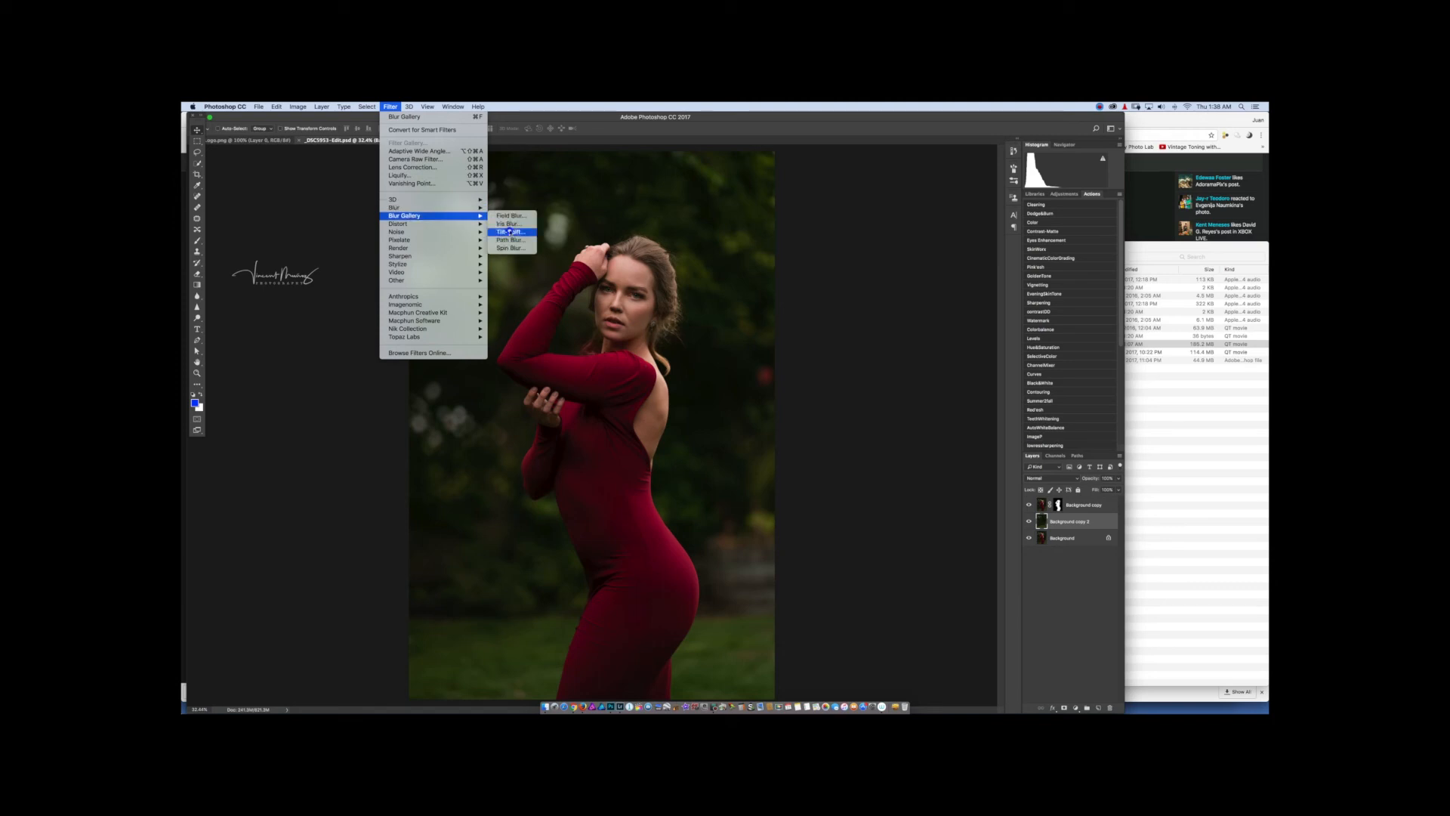
click(510, 231)
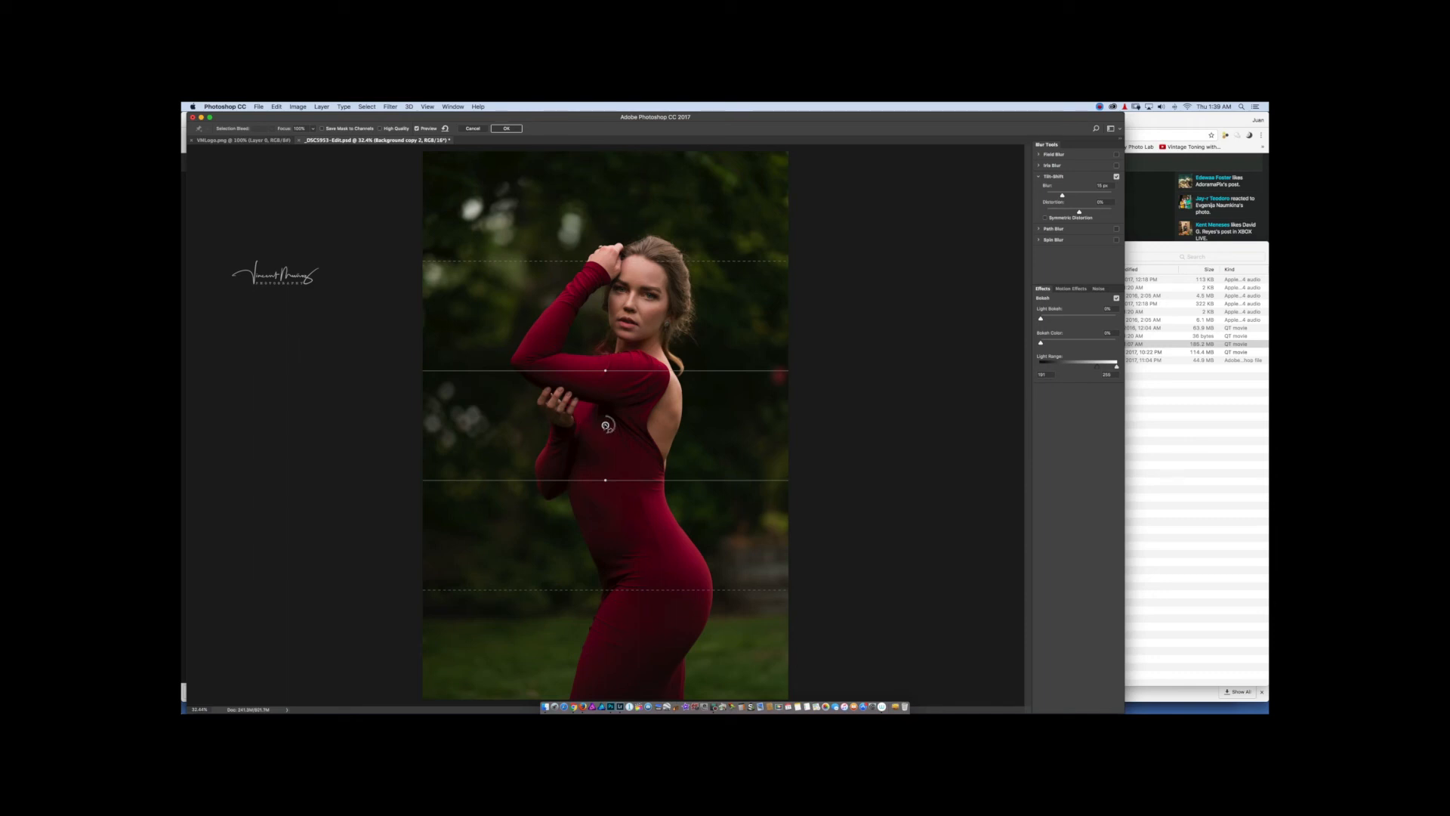
- Move the tilt-shift focus area down to the grass and lower its upper transition line to the woman's hips
drag(606, 425, 603, 565)
mouse_move(604, 615)
mouse_down()
mouse_move(600, 665)
mouse_move(613, 613)
mouse_move(614, 628)
mouse_up()
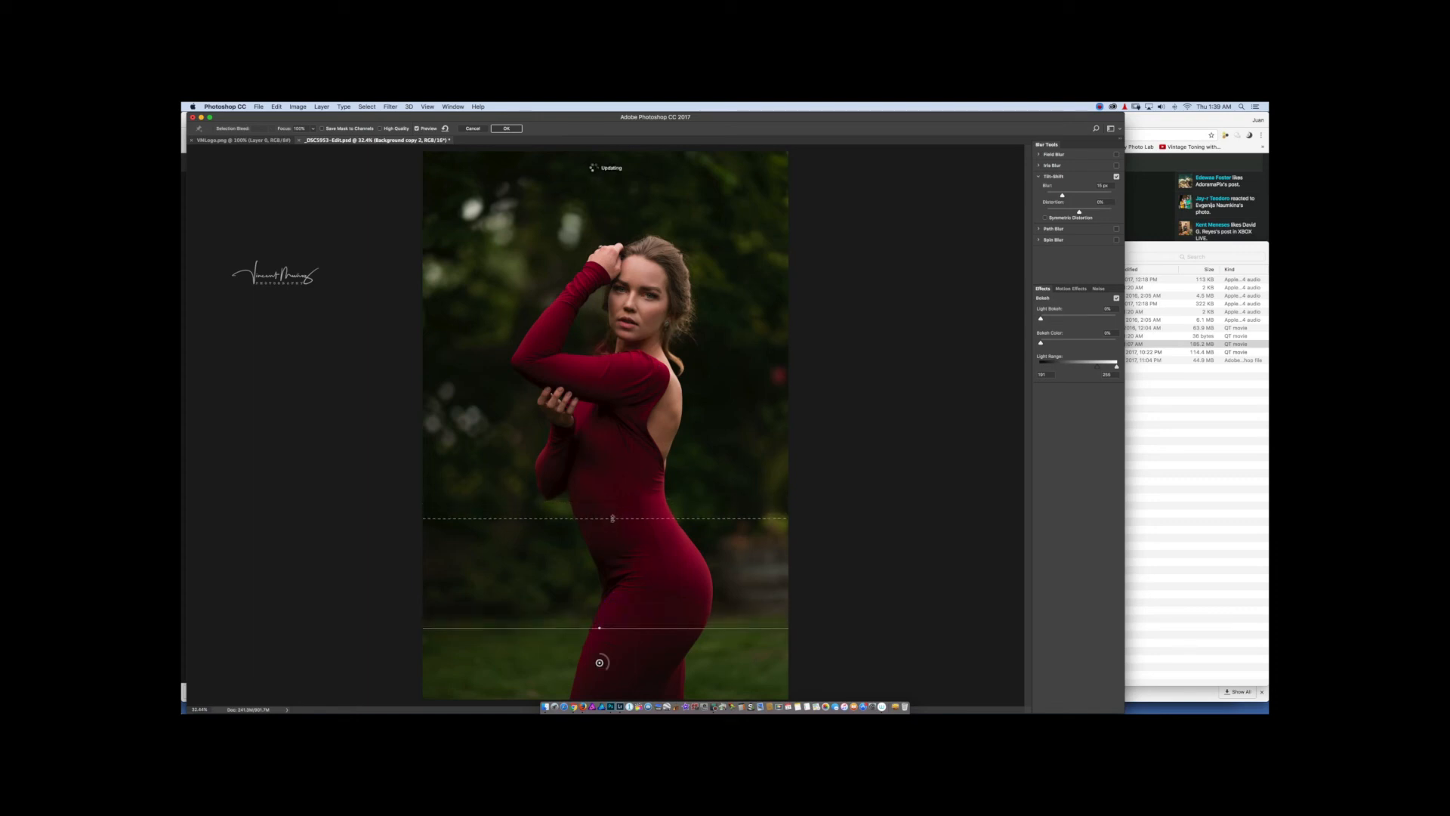
drag(612, 518, 610, 562)
- Set the tilt-shift blur to about 138 px, compare its preview, enable High Quality and apply it
drag(602, 672, 595, 662)
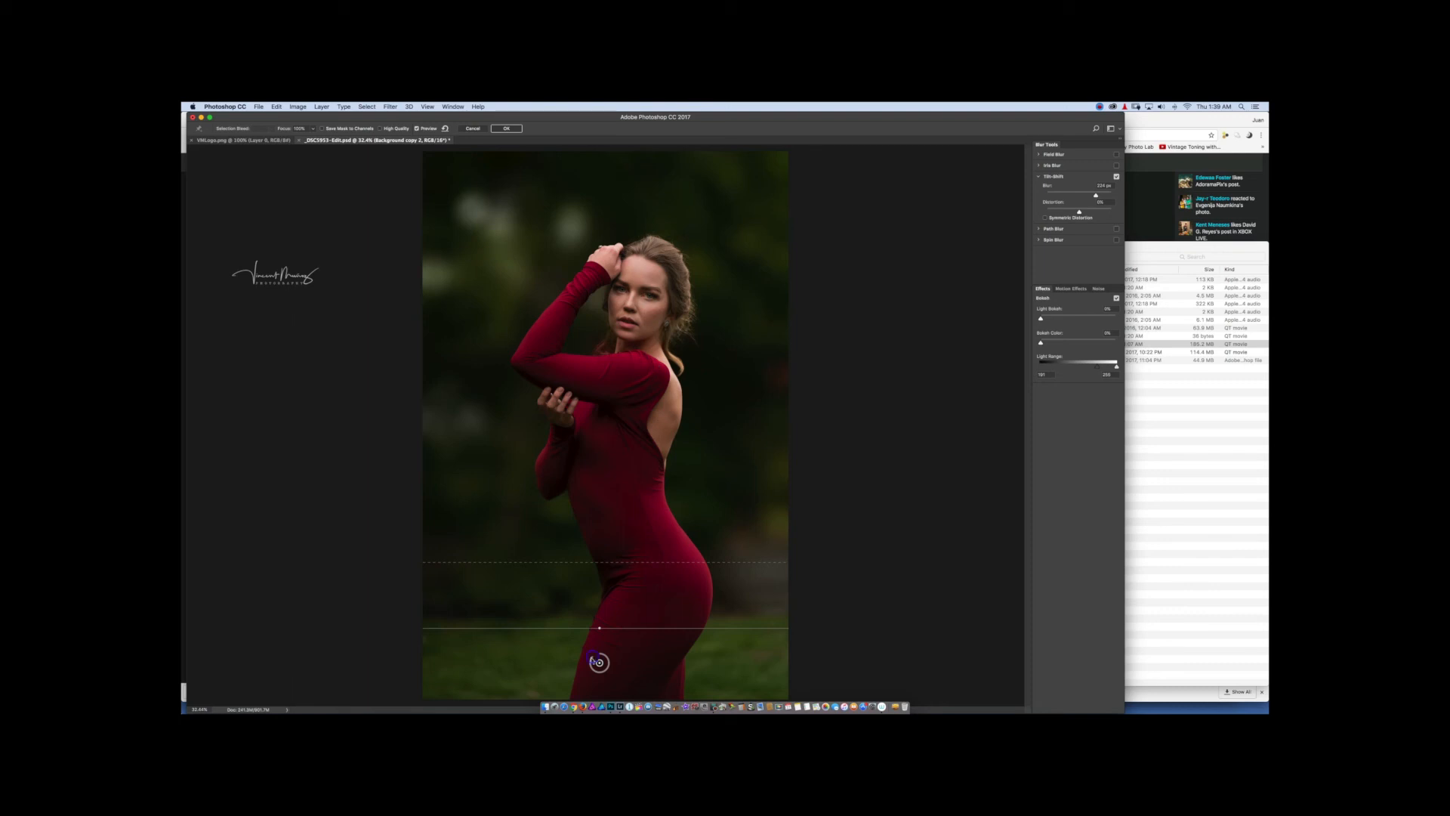
drag(593, 662, 593, 662)
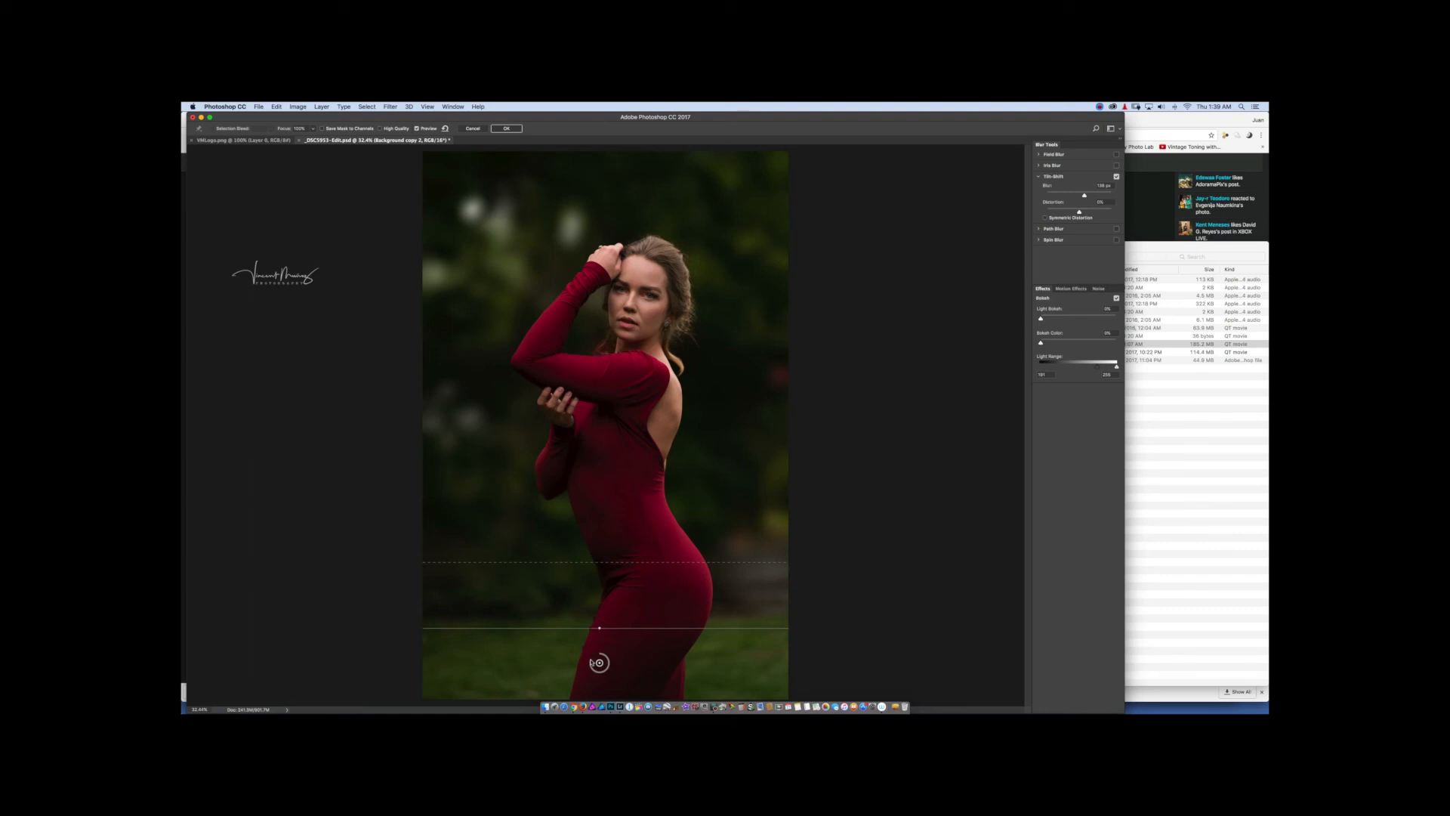
click(420, 129)
click(420, 129)
click(387, 130)
click(504, 129)
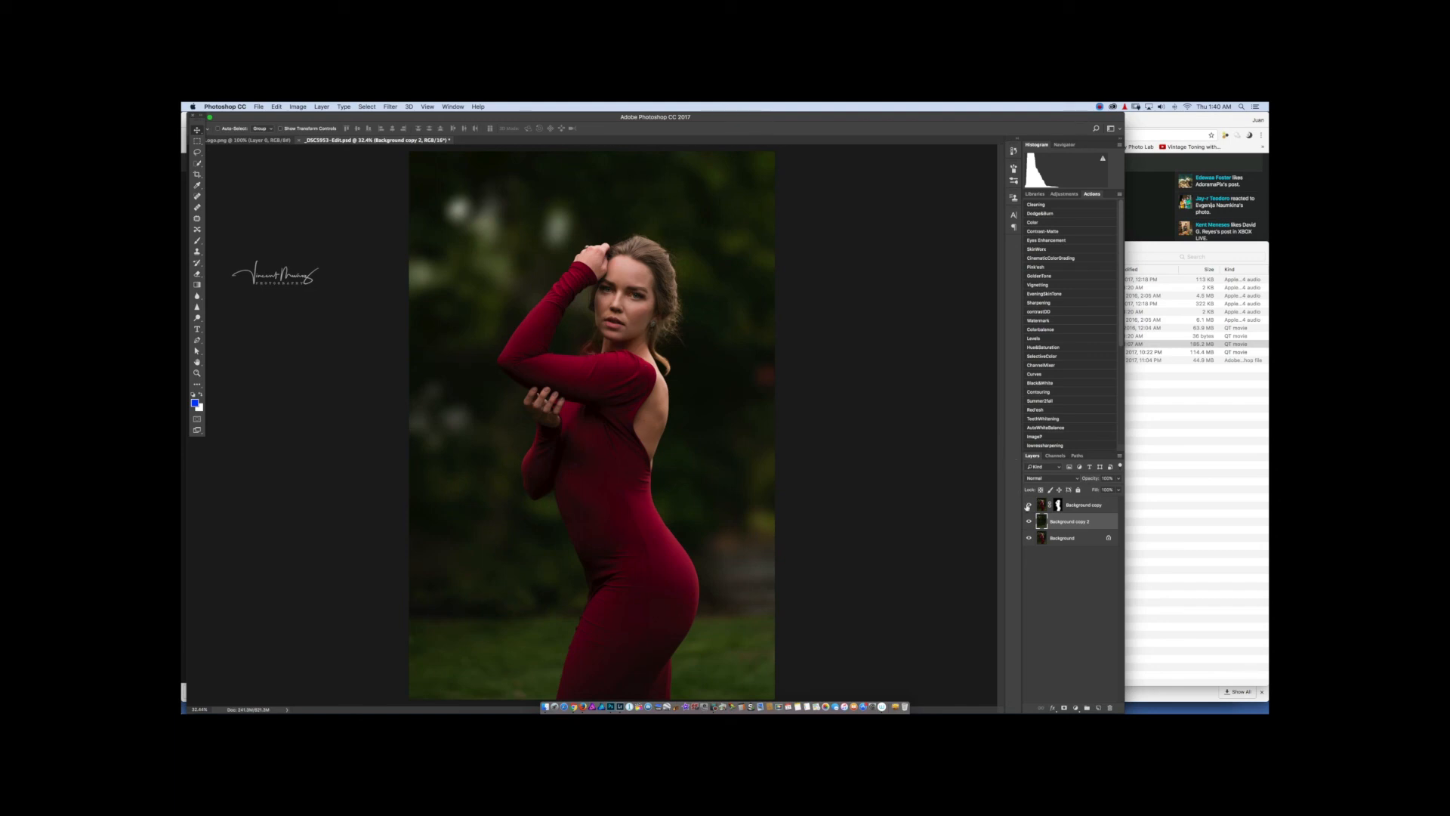
- Toggle the visibility of the cut-out and the blurred background copy to compare the blur with the original
click(1028, 506)
click(1028, 506)
click(1030, 504)
click(1030, 504)
click(1030, 505)
click(1028, 521)
click(1028, 522)
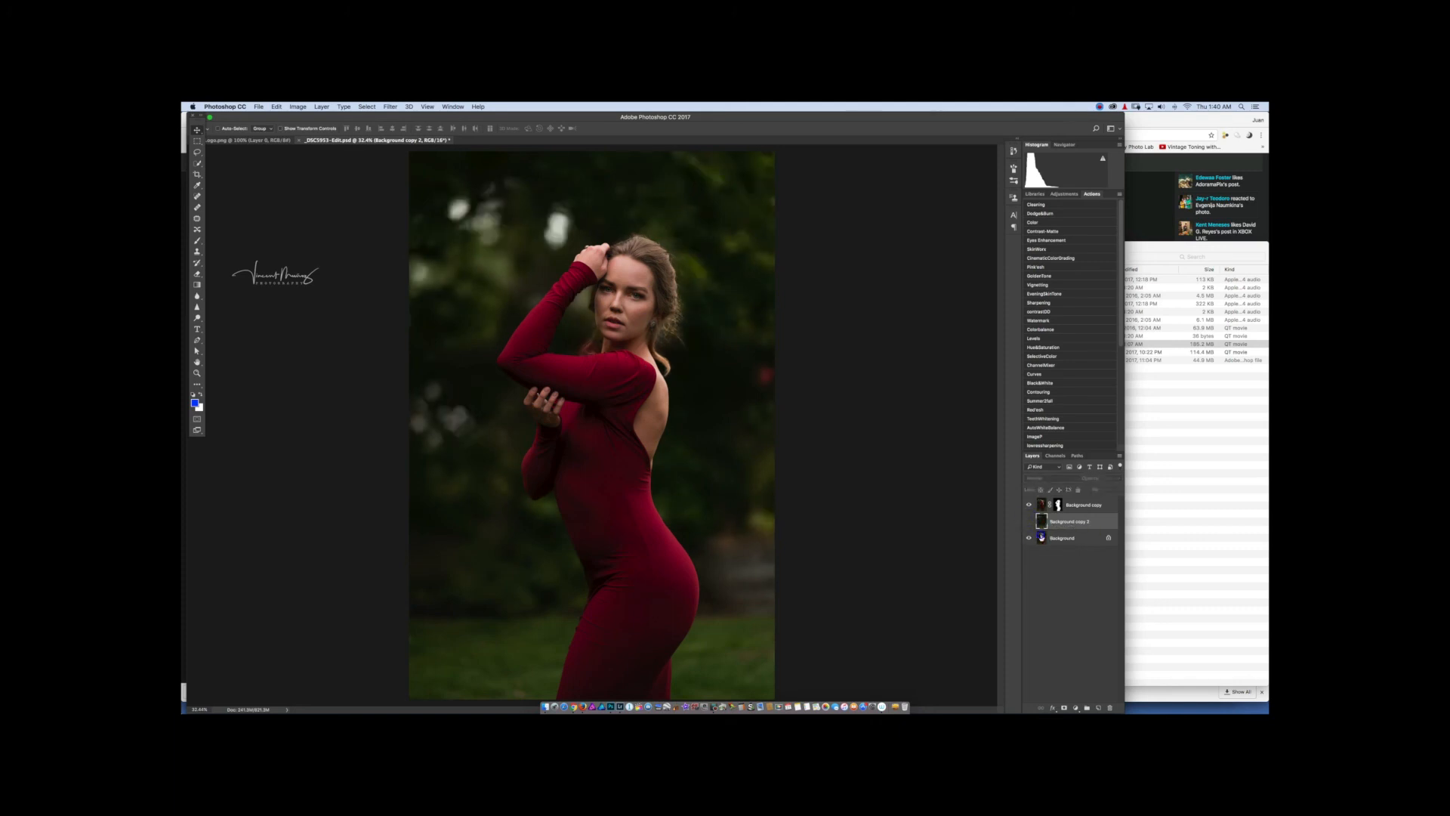
- Try repeating the Blur Gallery filter directly on the original Background layer with the blurred copy hidden
click(1042, 537)
click(389, 107)
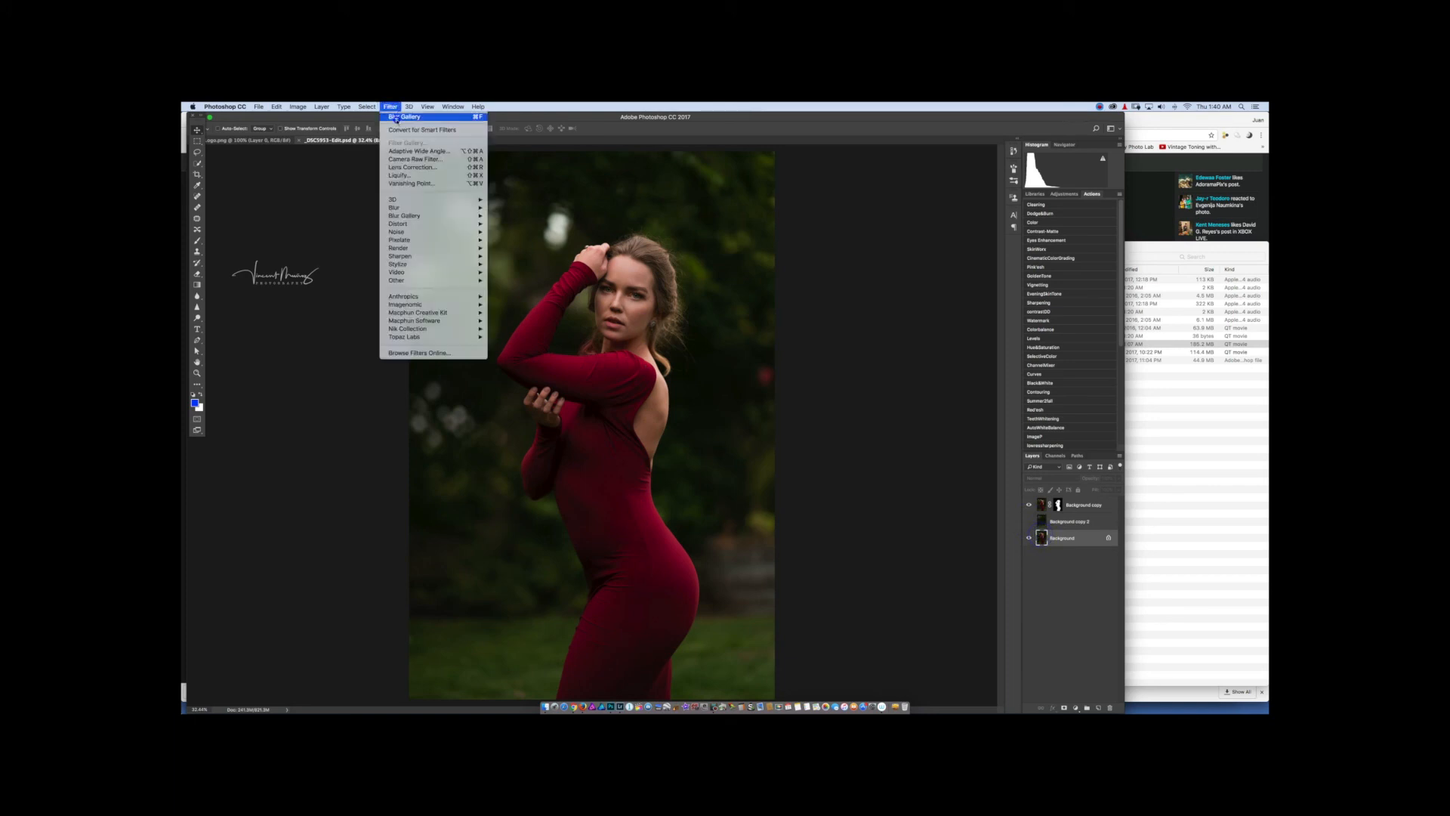
click(907, 350)
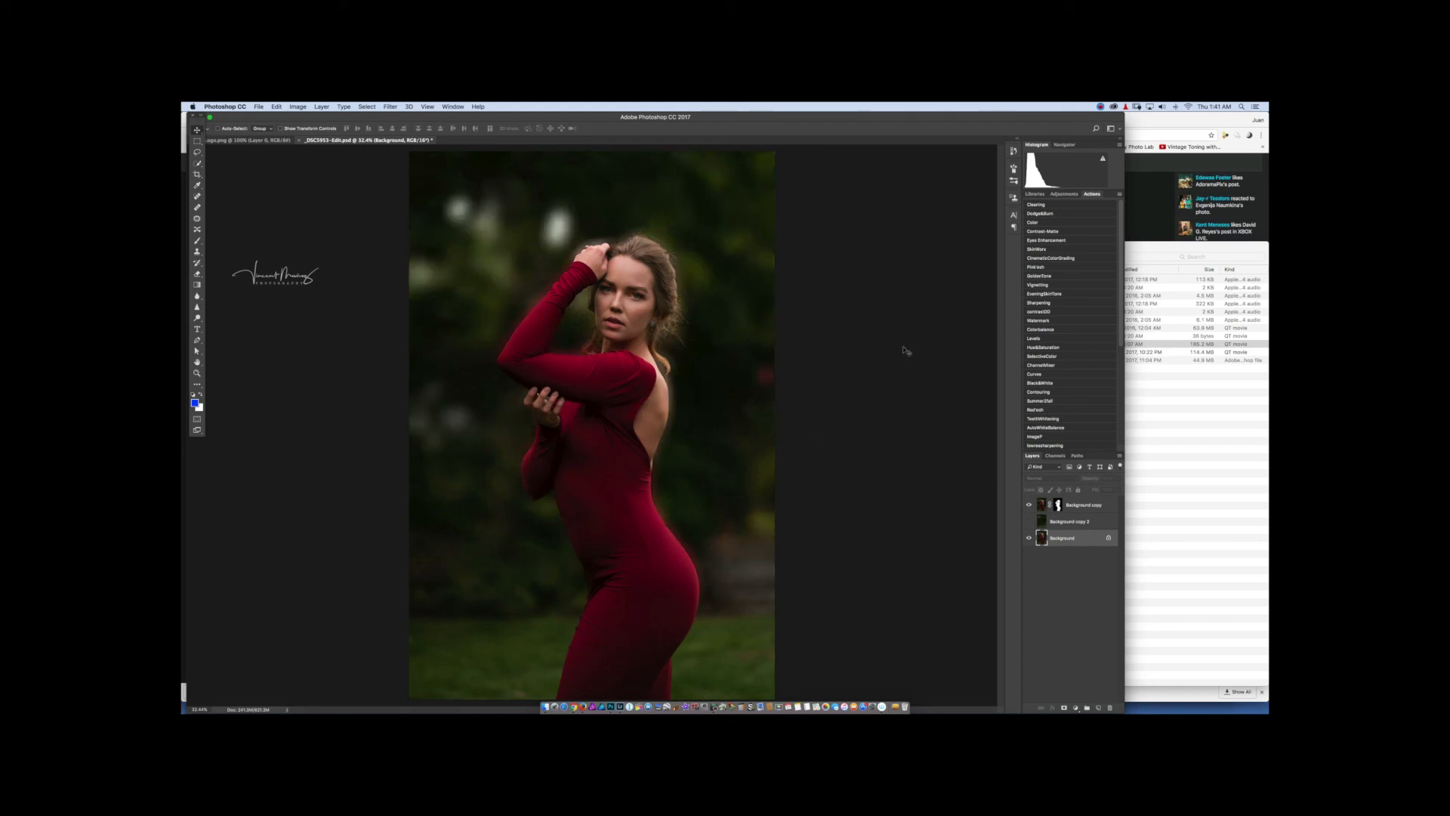
- Try tracing the halo around the woman's back, hip and hair with a smaller brush, undoing the strokes
click(197, 241)
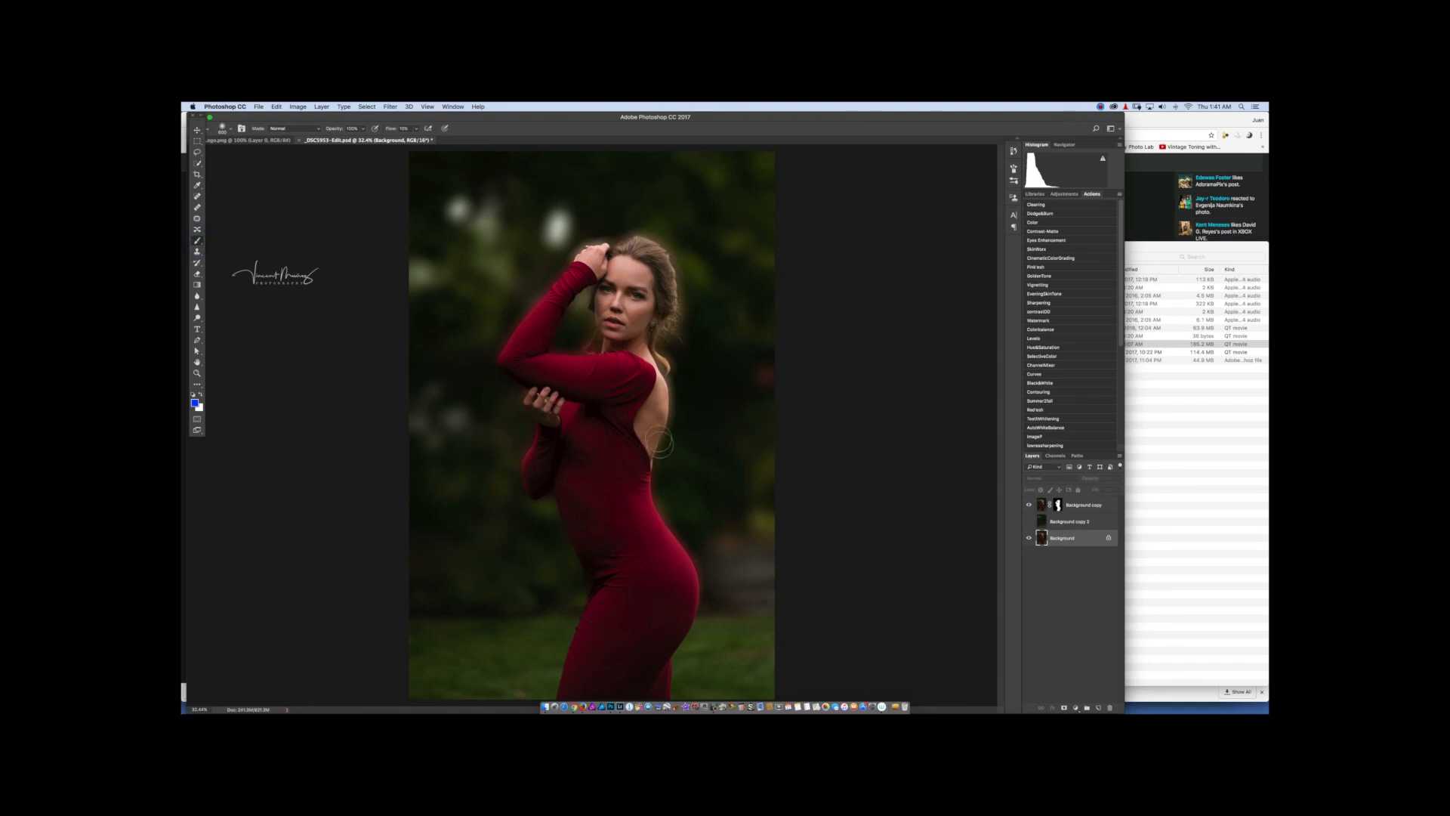
key(bracketleft)
key(bracketleft)
key(bracketleft)
key(bracketleft)
key(bracketleft)
key(bracketleft)
drag(663, 431, 655, 486)
drag(675, 375, 668, 428)
key(super+z)
drag(667, 498, 688, 527)
key(super+z)
drag(700, 578, 713, 587)
drag(670, 514, 715, 586)
key(super+z)
drag(674, 279, 684, 313)
key(super+z)
- Show the blurred background copy again and make it the active layer
key(v)
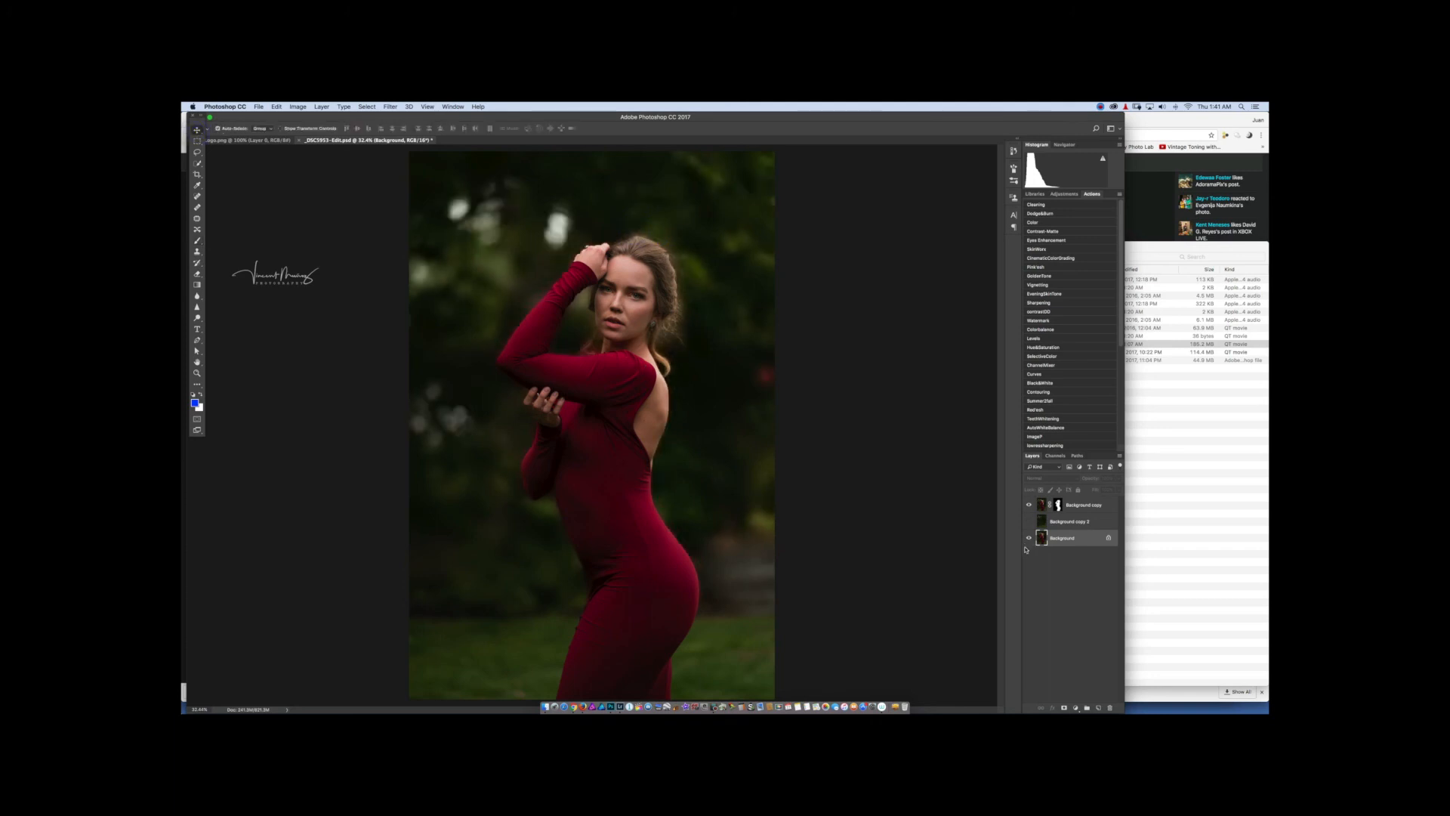
click(1028, 521)
click(1042, 523)
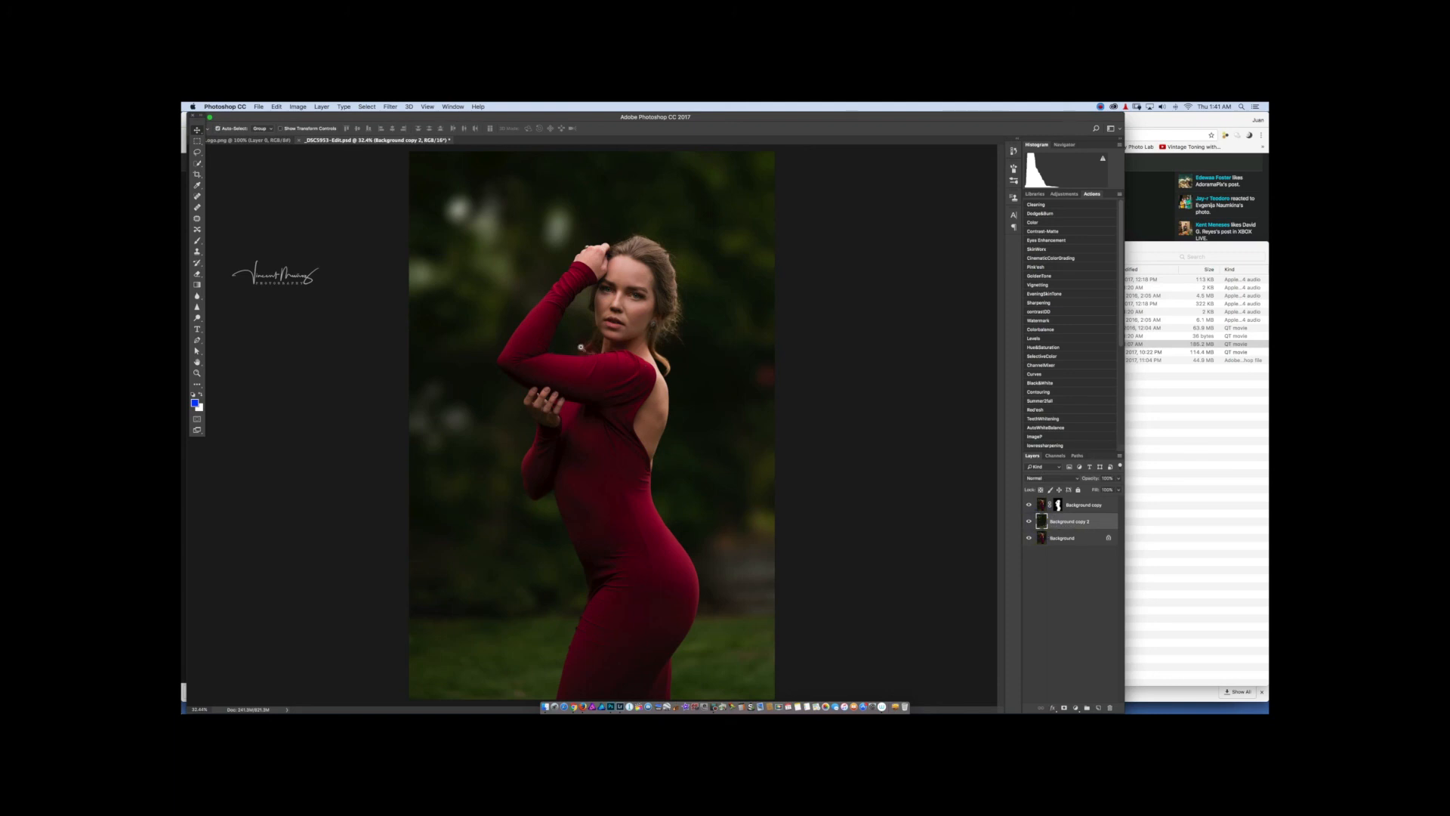
- Add a new layer above the cut-out woman and set its blend mode to Color
super+click(582, 347)
super+click(582, 347)
super+click(582, 347)
super+click(582, 347)
super+click(582, 346)
super+click(582, 347)
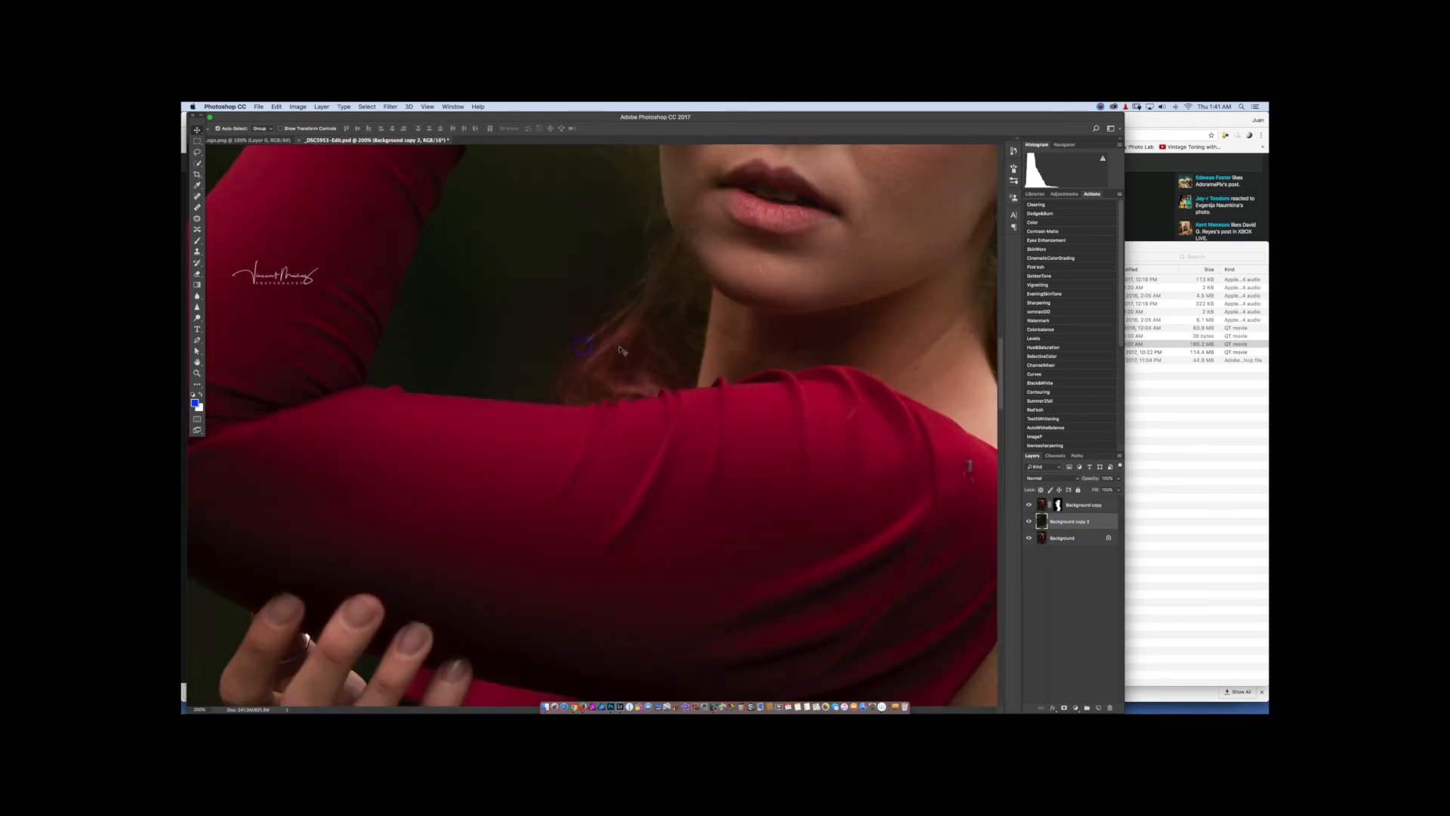
drag(655, 335, 533, 387)
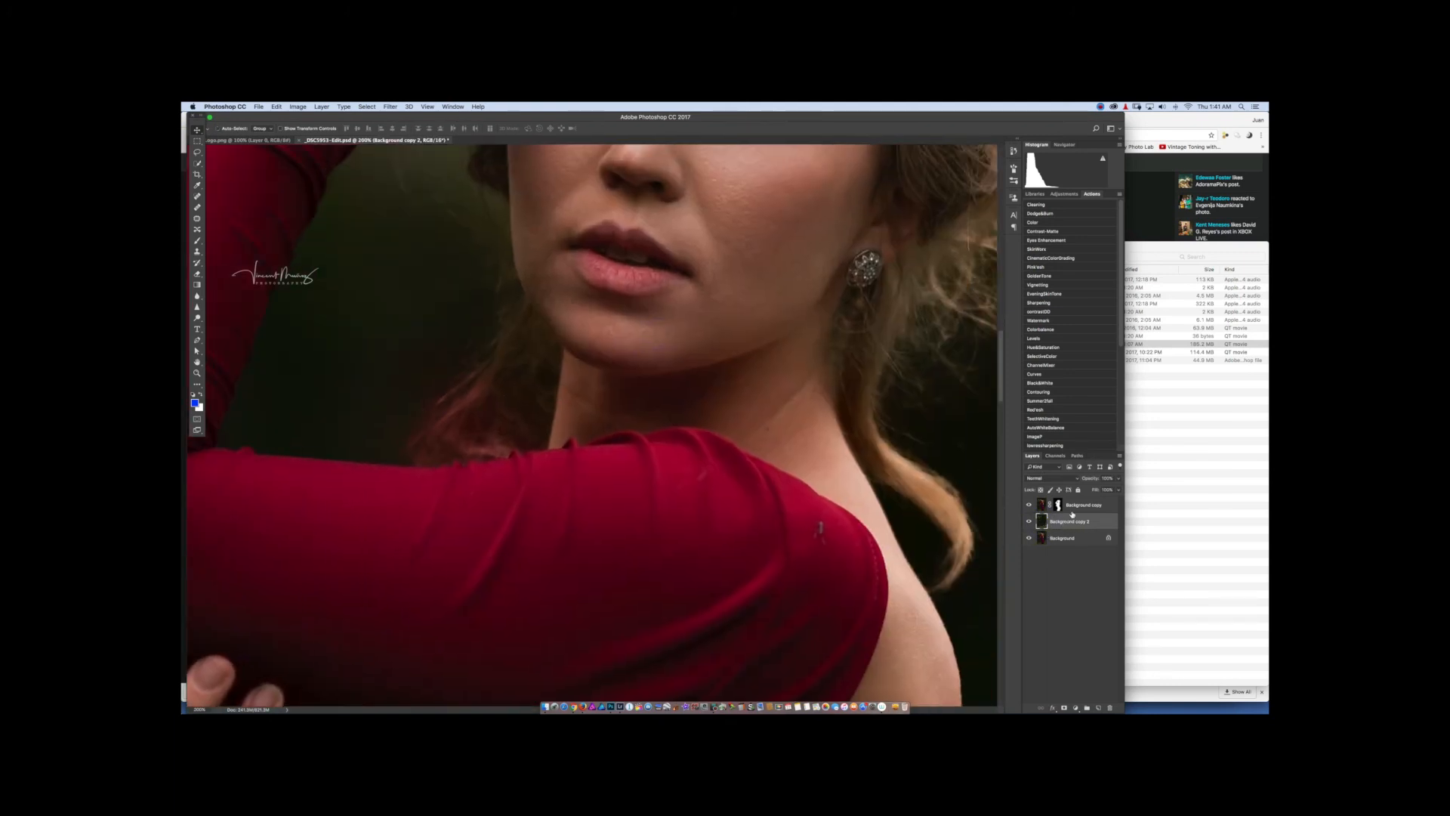
click(1082, 506)
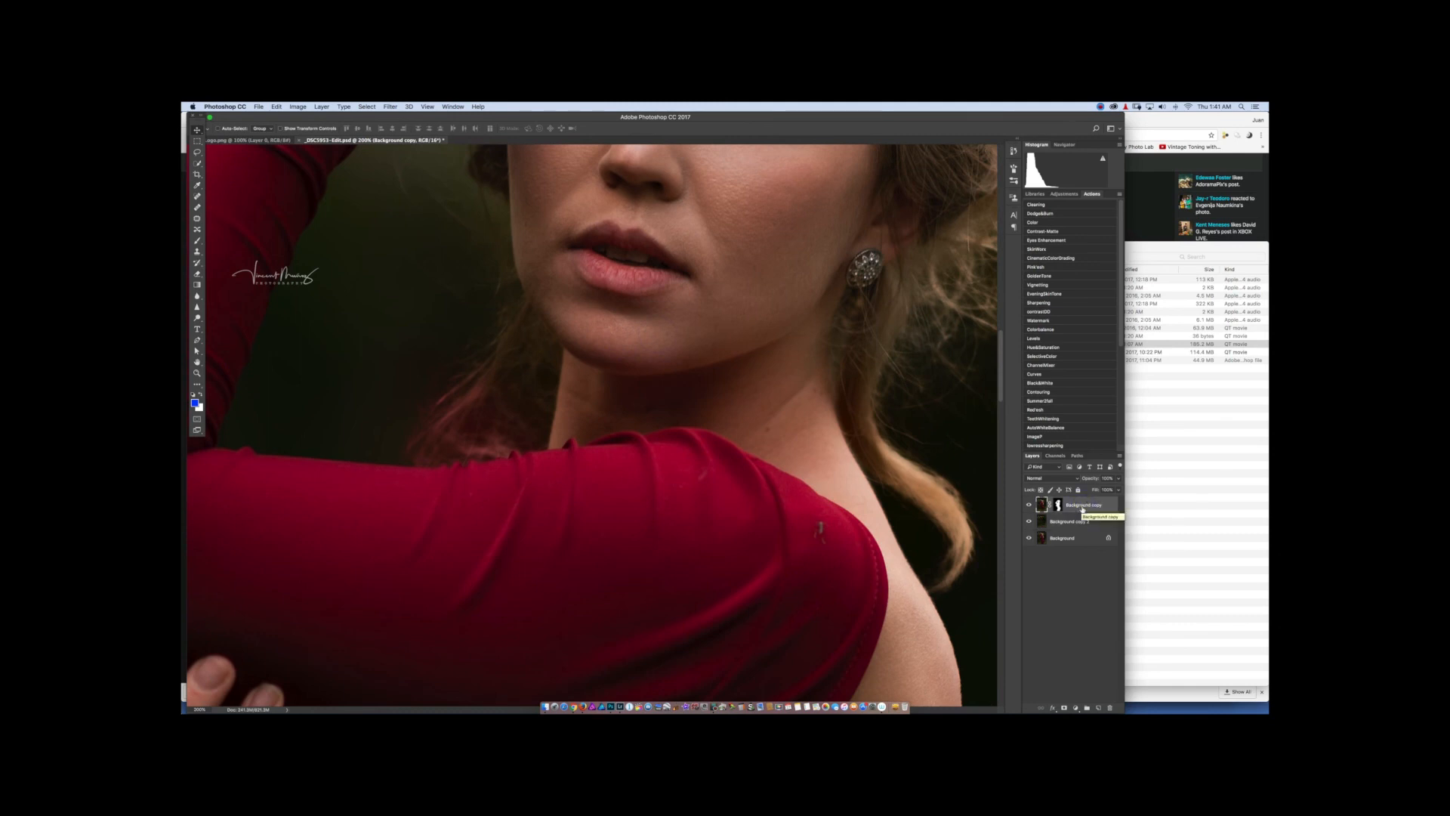
click(1098, 708)
click(1052, 478)
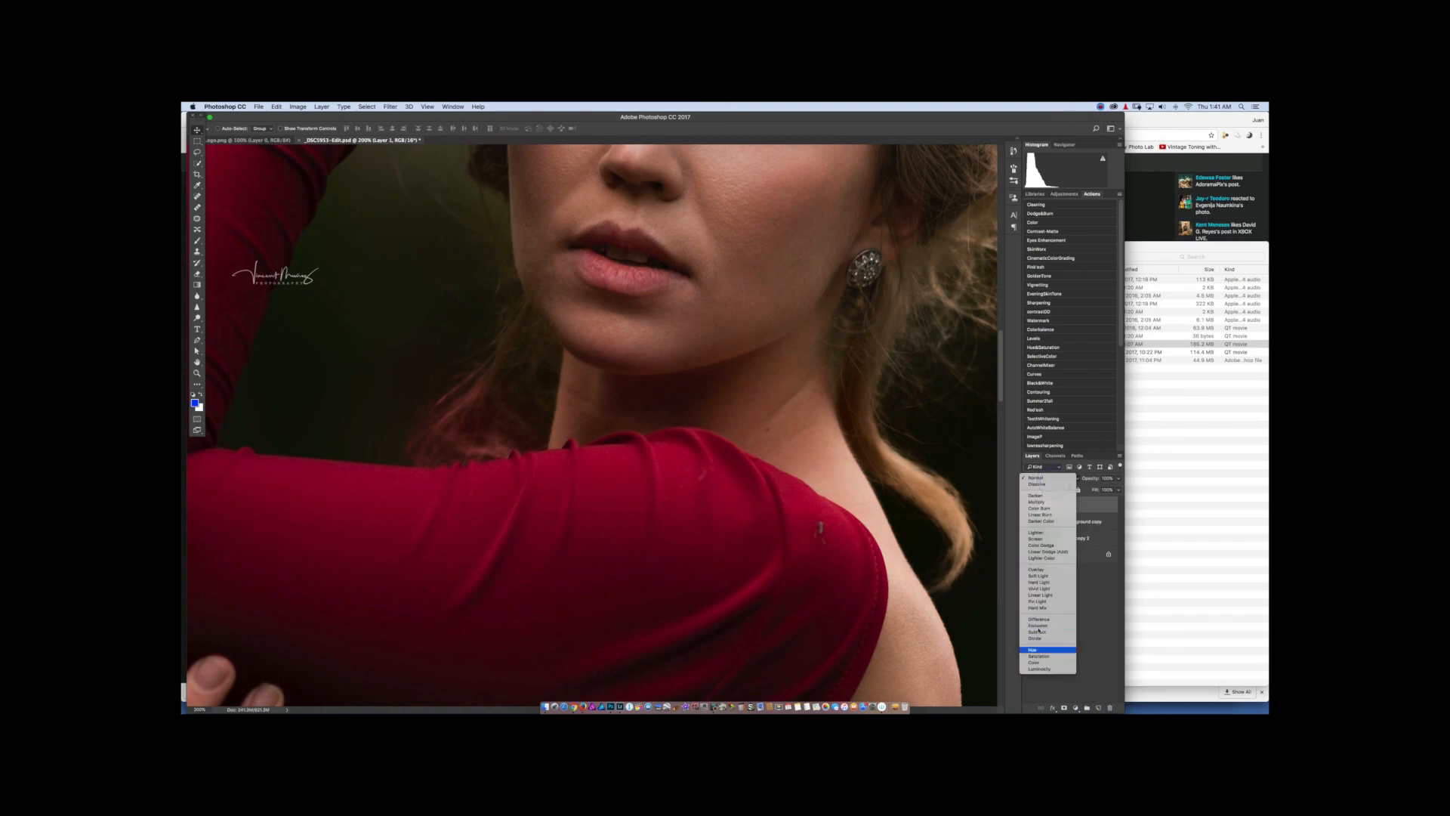
click(1037, 663)
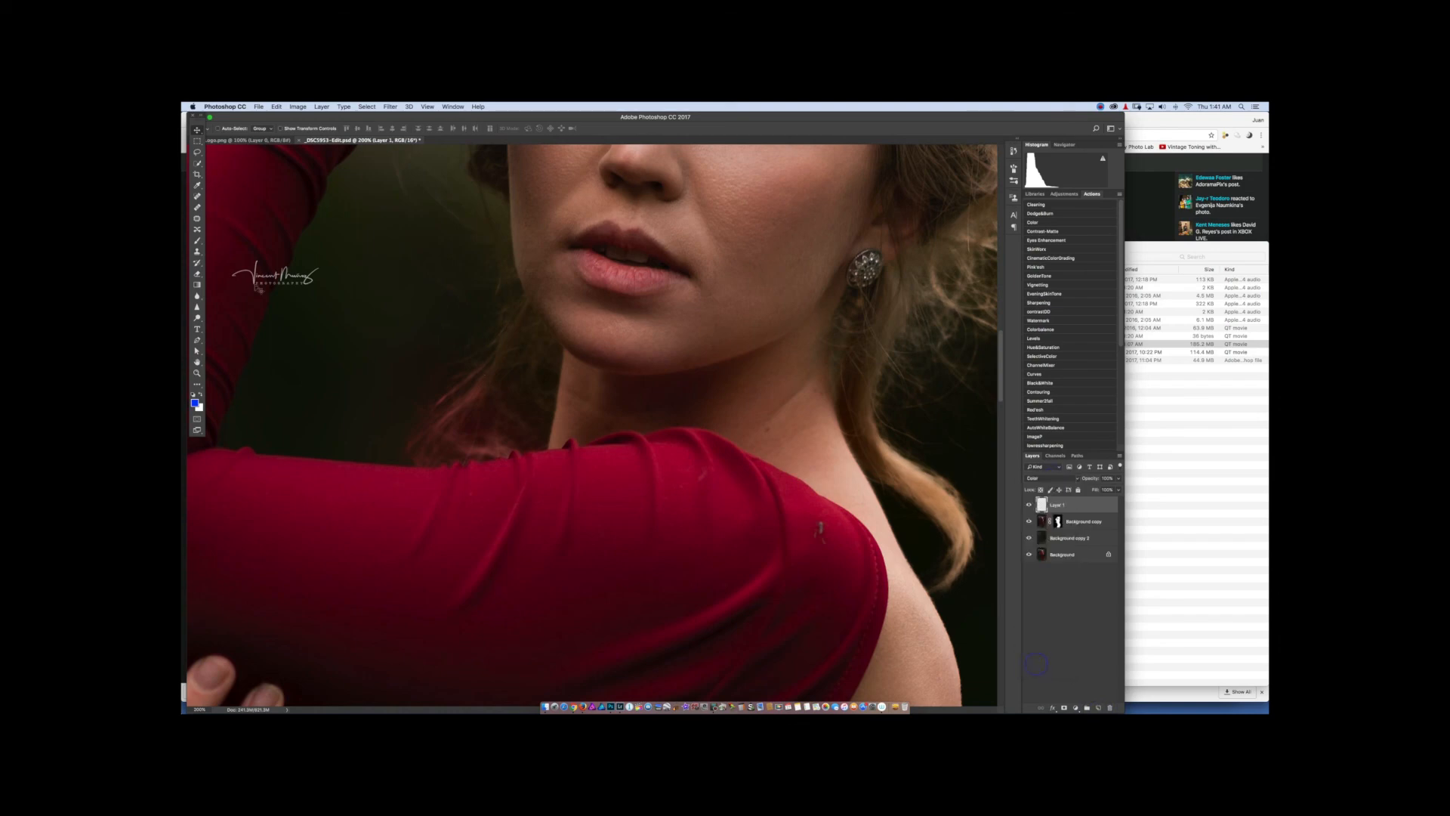
- Sample the blonde hair colour and brush it over the red-tinted strands beside the neck at 10% flow
click(197, 240)
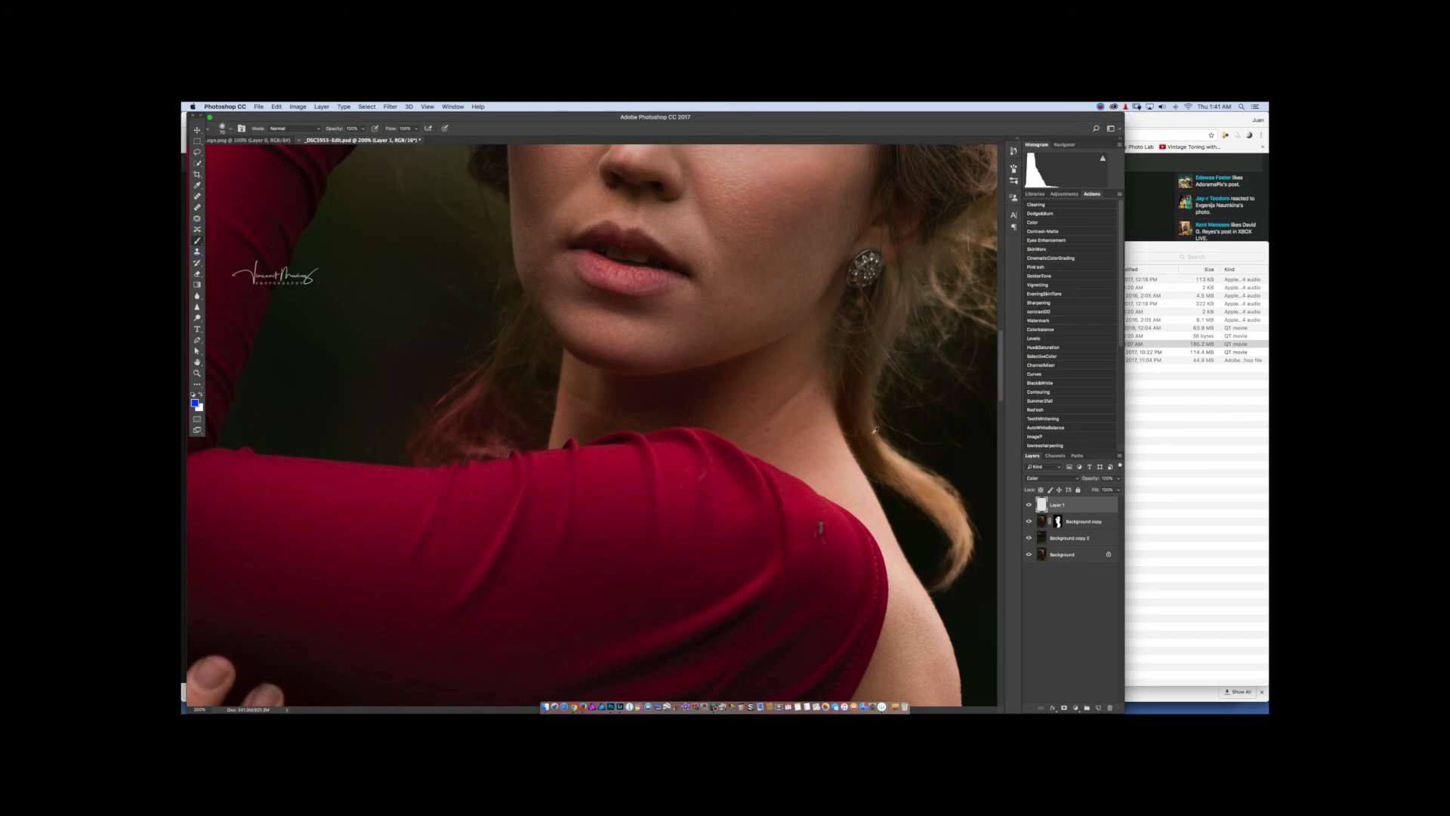
alt+click(872, 429)
key(shift+1)
key(])
key(])
key(])
key(])
key(])
mouse_move(441, 434)
mouse_down()
mouse_move(464, 406)
mouse_move(427, 425)
mouse_move(452, 373)
mouse_move(474, 369)
mouse_move(501, 425)
mouse_move(458, 426)
mouse_move(473, 432)
mouse_move(494, 401)
mouse_move(452, 383)
mouse_move(418, 400)
mouse_move(438, 376)
mouse_move(447, 408)
mouse_move(501, 448)
mouse_move(501, 419)
mouse_move(495, 431)
mouse_move(523, 425)
mouse_move(483, 381)
mouse_move(440, 381)
mouse_move(448, 357)
mouse_move(435, 372)
mouse_move(452, 396)
mouse_move(466, 370)
mouse_up()
- Resample a darker tone from the nearby hair and paint over the remaining red in the strands above the sleeve
alt+click(513, 322)
alt+click(509, 338)
key(super+z)
alt+click(507, 360)
alt+click(512, 331)
drag(461, 411, 495, 421)
- Clip the colour layer to the cut-out woman layer and paint more hair colour over the loose strands
right_click(1081, 505)
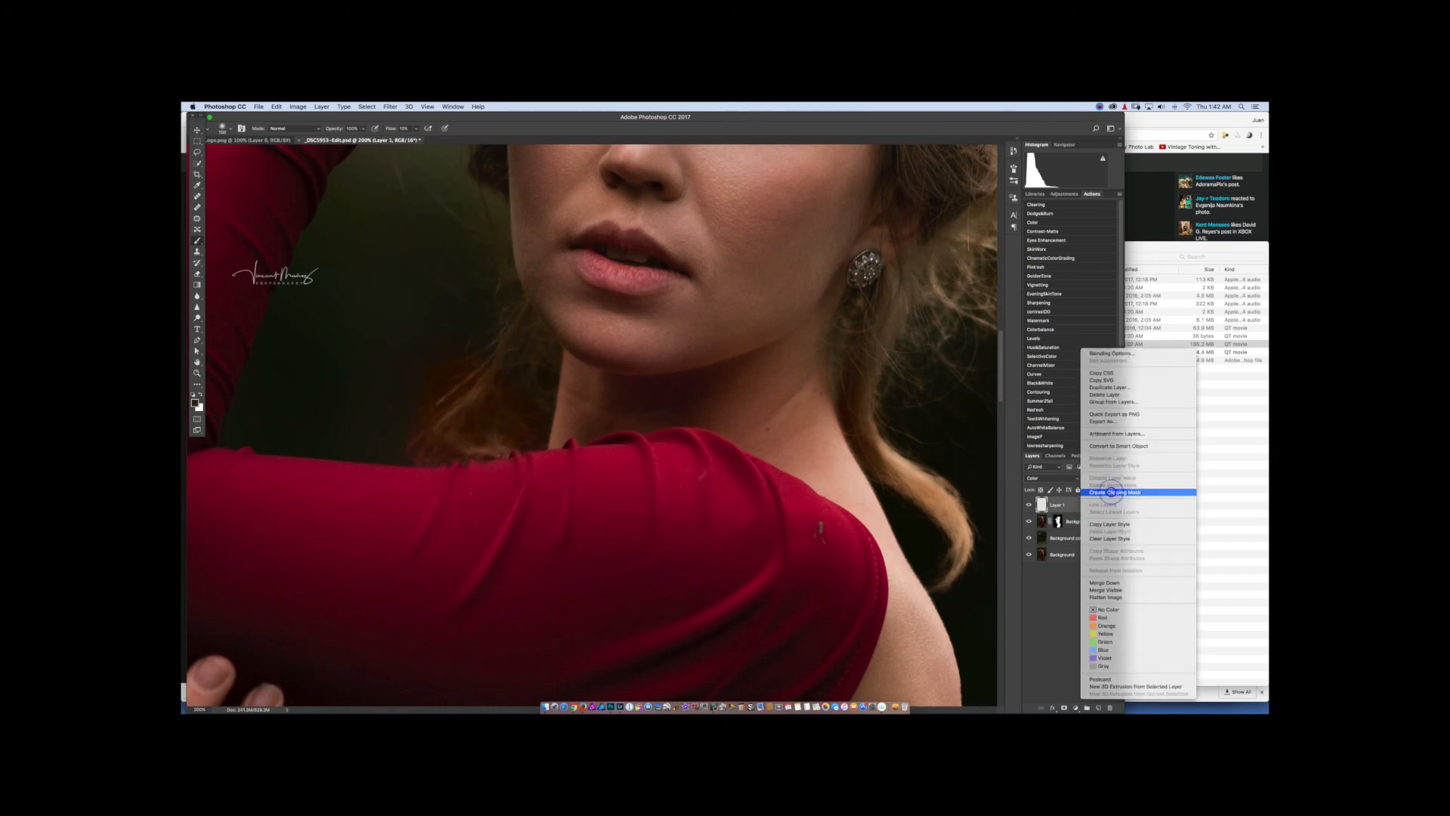
click(1109, 491)
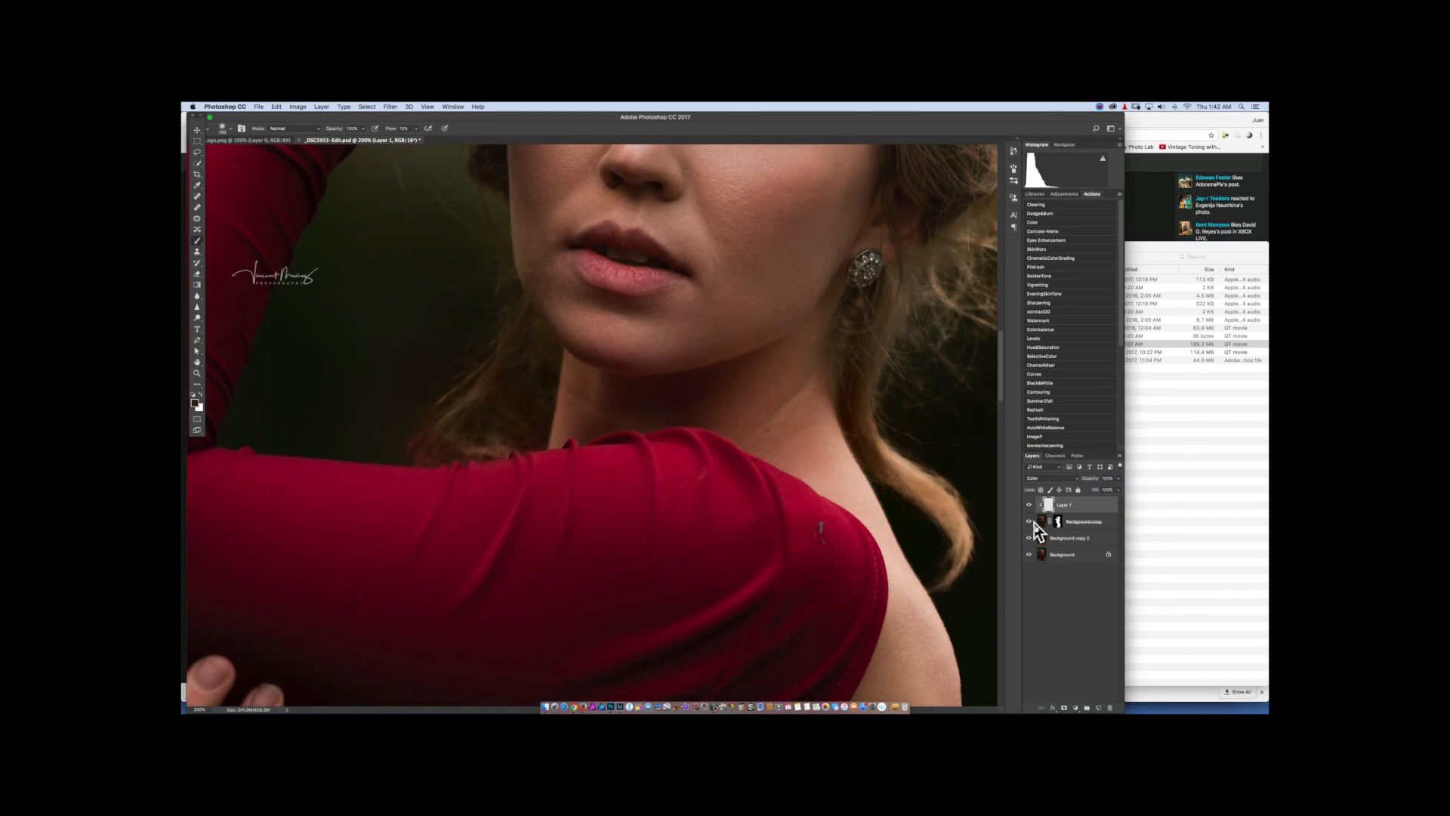
mouse_move(496, 410)
mouse_down()
mouse_move(508, 419)
mouse_move(493, 410)
mouse_move(424, 446)
mouse_move(409, 434)
mouse_move(430, 408)
mouse_up()
- Compare the hair with the colour layer off and on, and touch up the strands beside the neck
right_click(1095, 508)
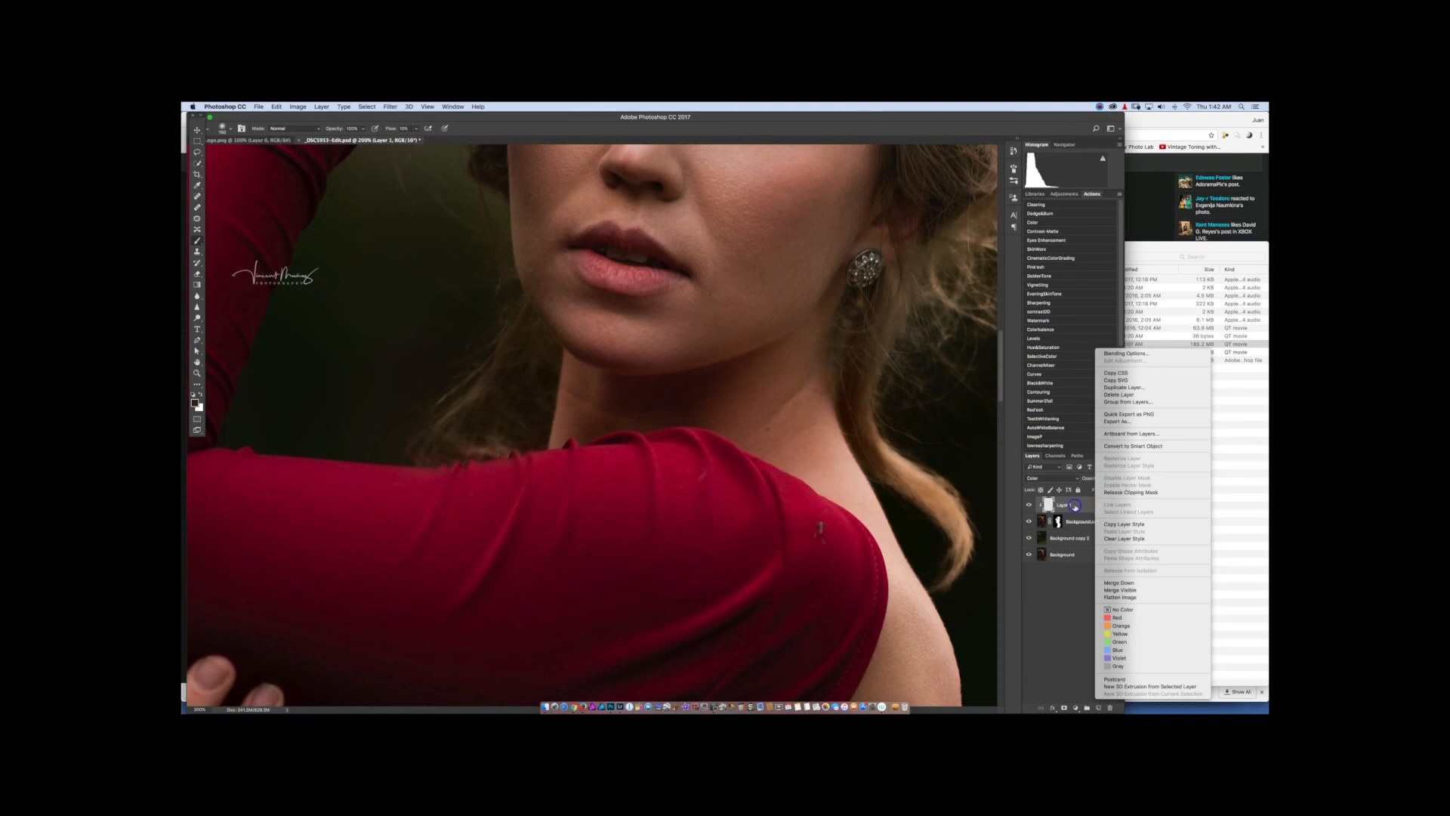
click(1064, 506)
click(1027, 506)
click(1027, 505)
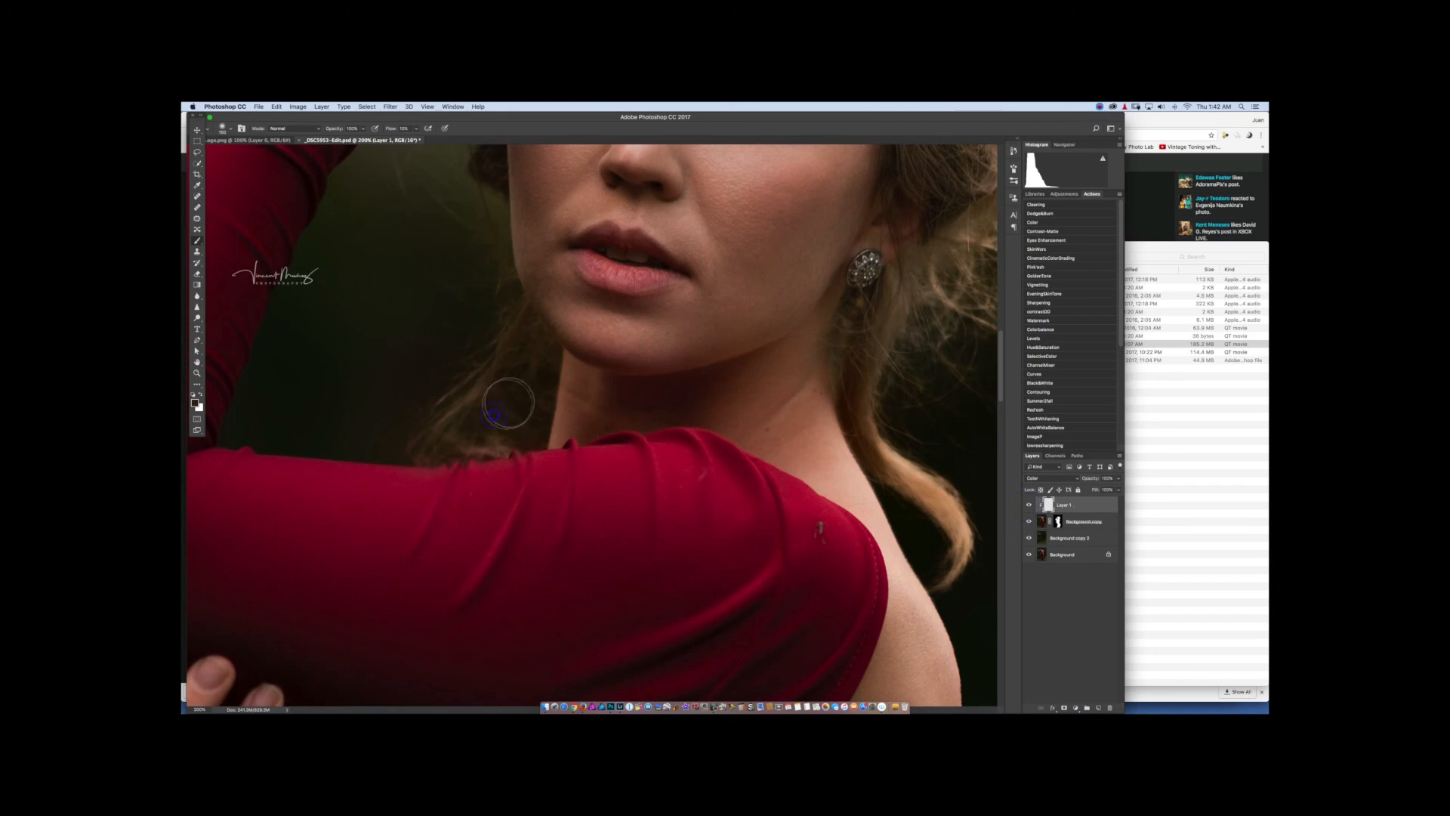
mouse_move(494, 415)
mouse_down()
mouse_move(447, 417)
mouse_move(458, 404)
mouse_move(428, 395)
mouse_move(464, 364)
mouse_move(410, 364)
mouse_move(489, 361)
mouse_move(394, 376)
mouse_move(442, 422)
mouse_move(489, 433)
mouse_up()
- Add a Curves adjustment layer directly above the blurred background copy
key(super+0)
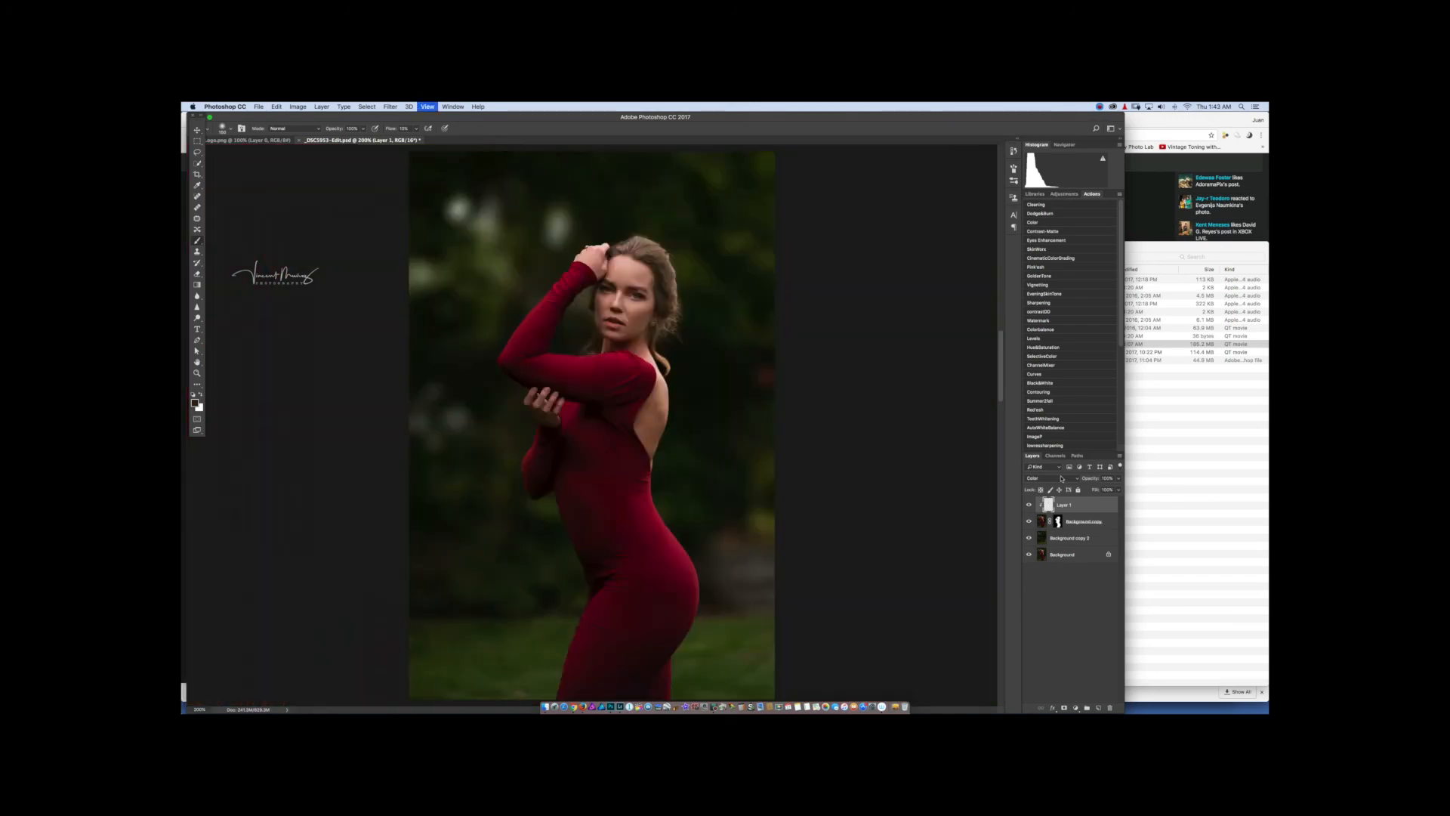
key(super+space)
super+click(596, 272)
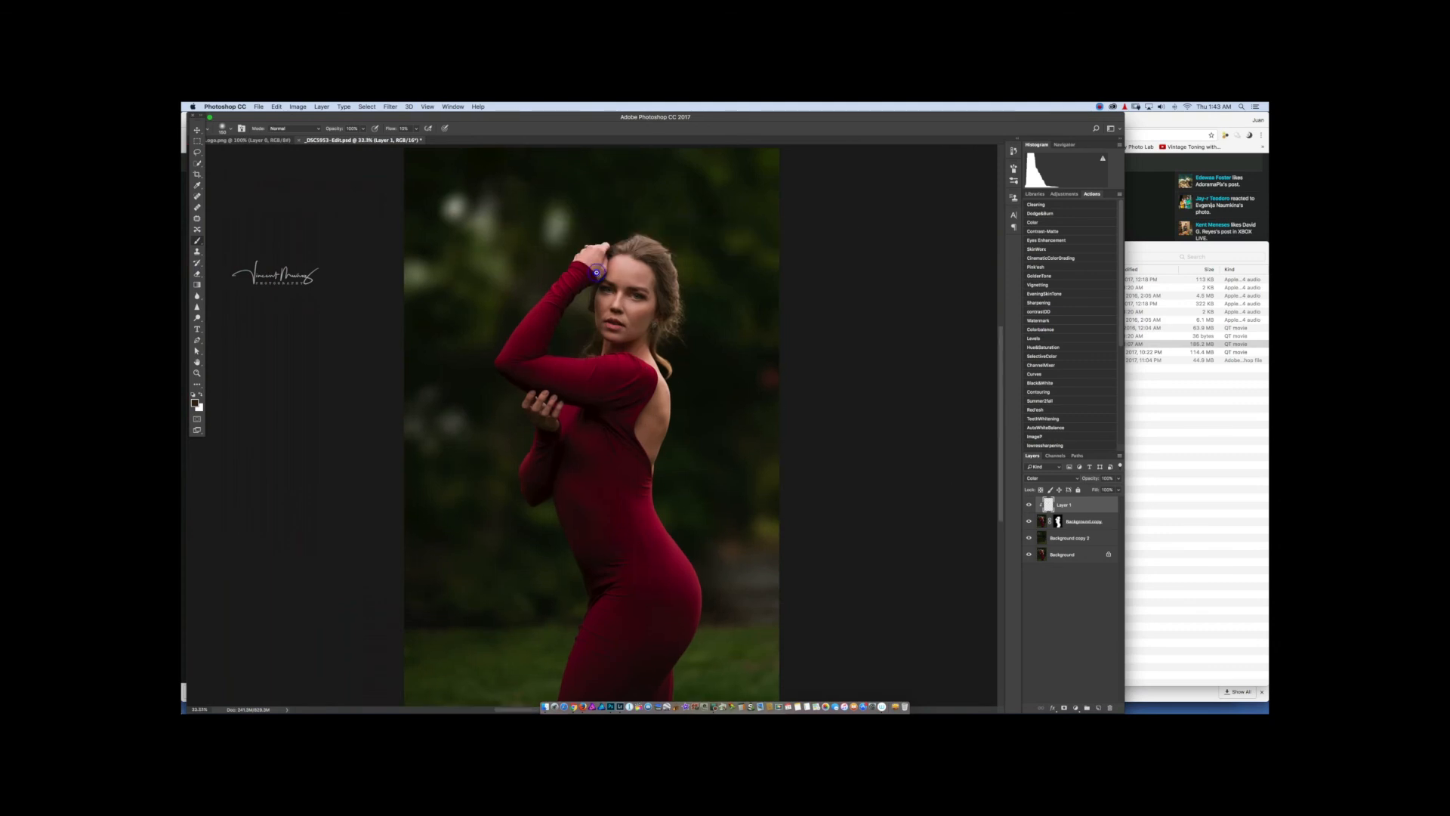
key(super+0)
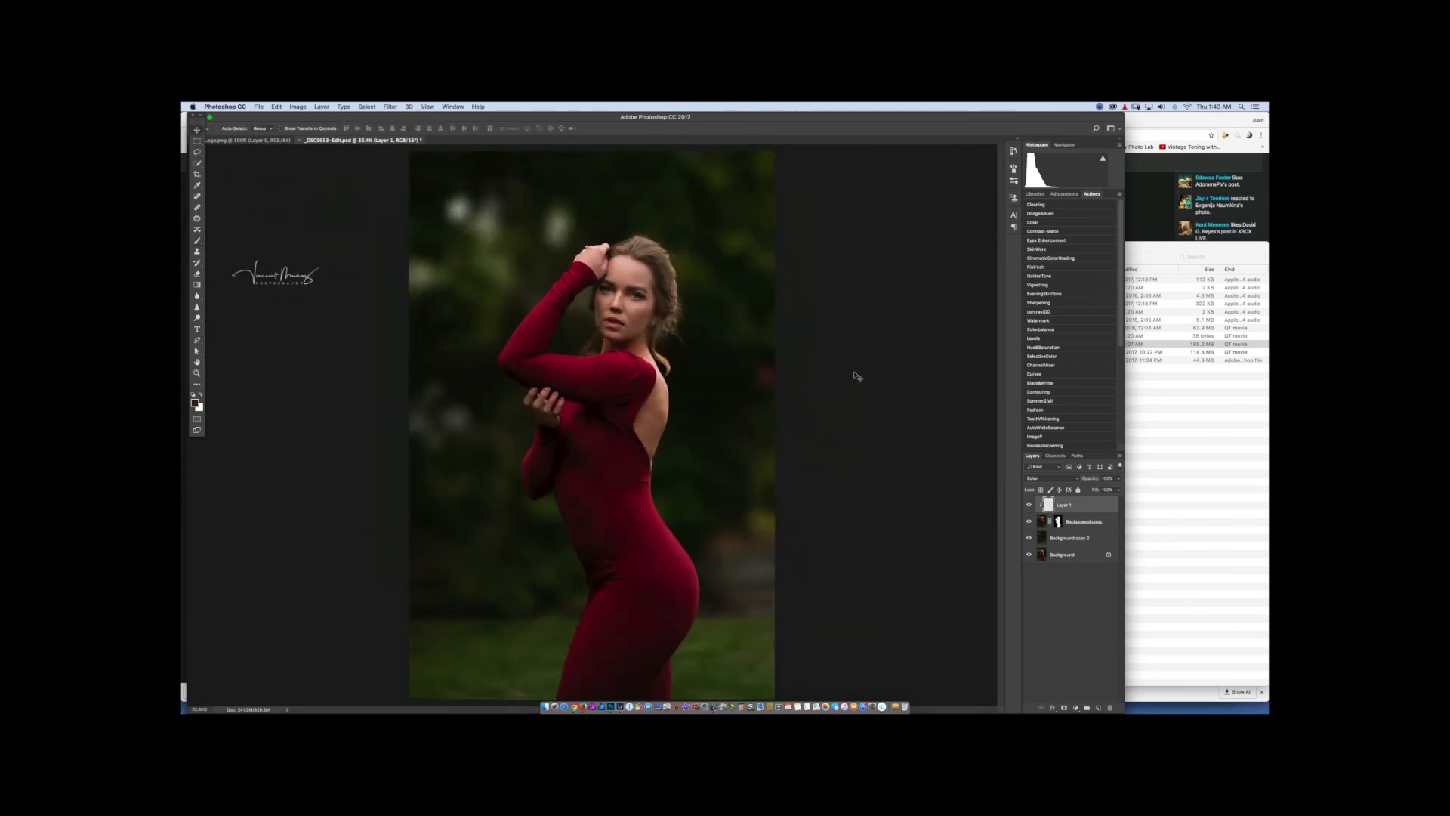
click(1066, 540)
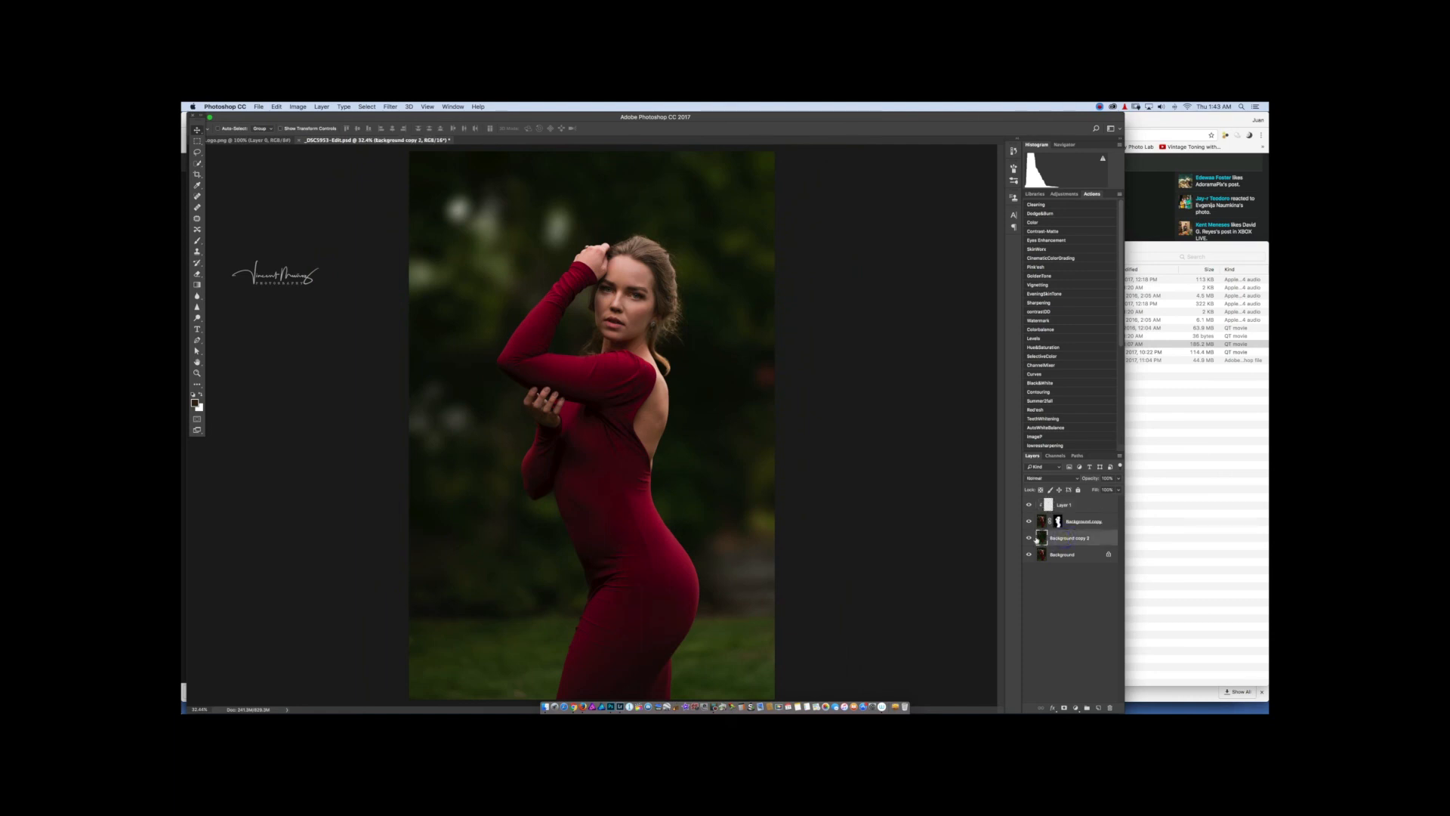
click(1076, 708)
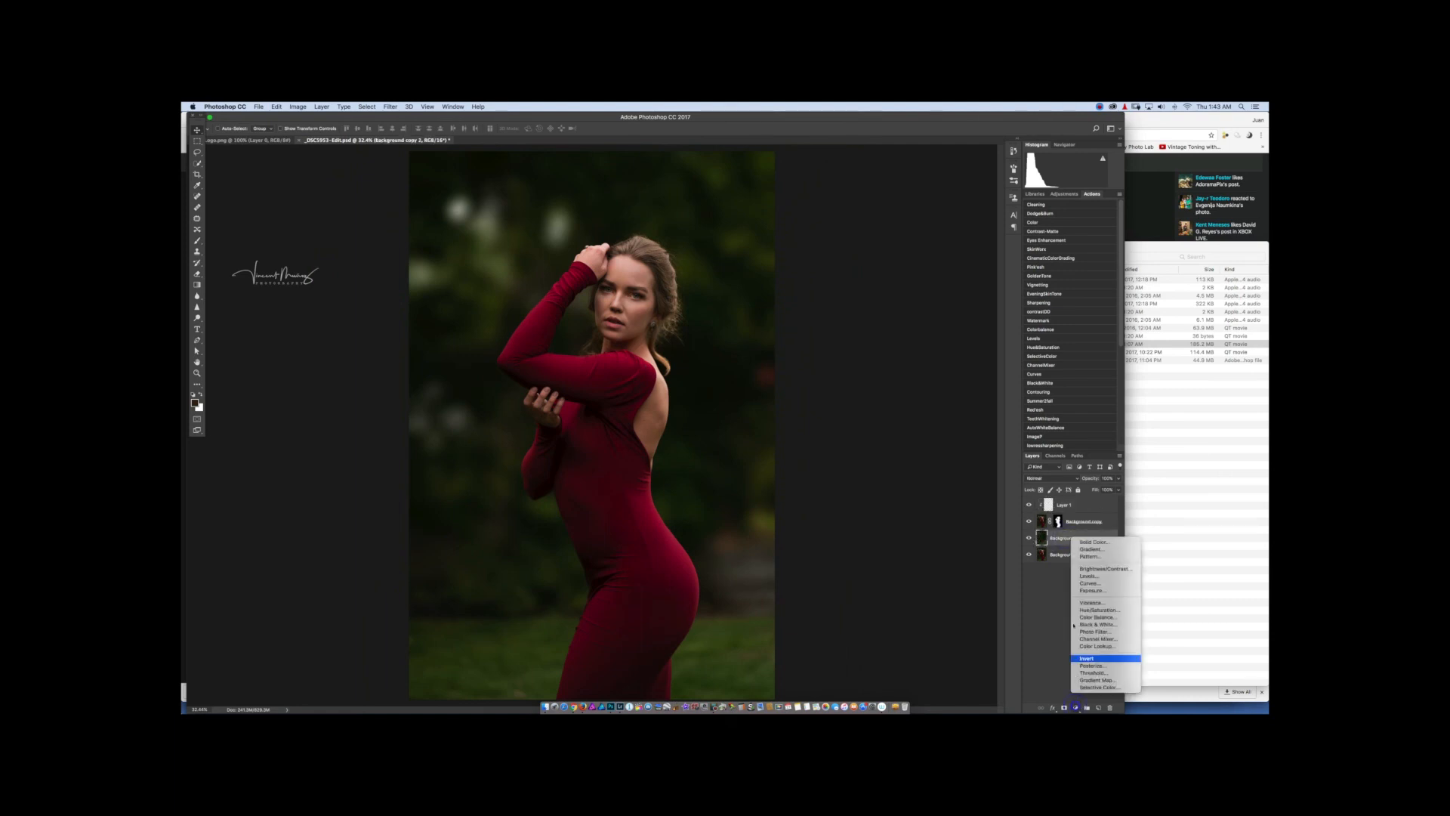
click(1090, 583)
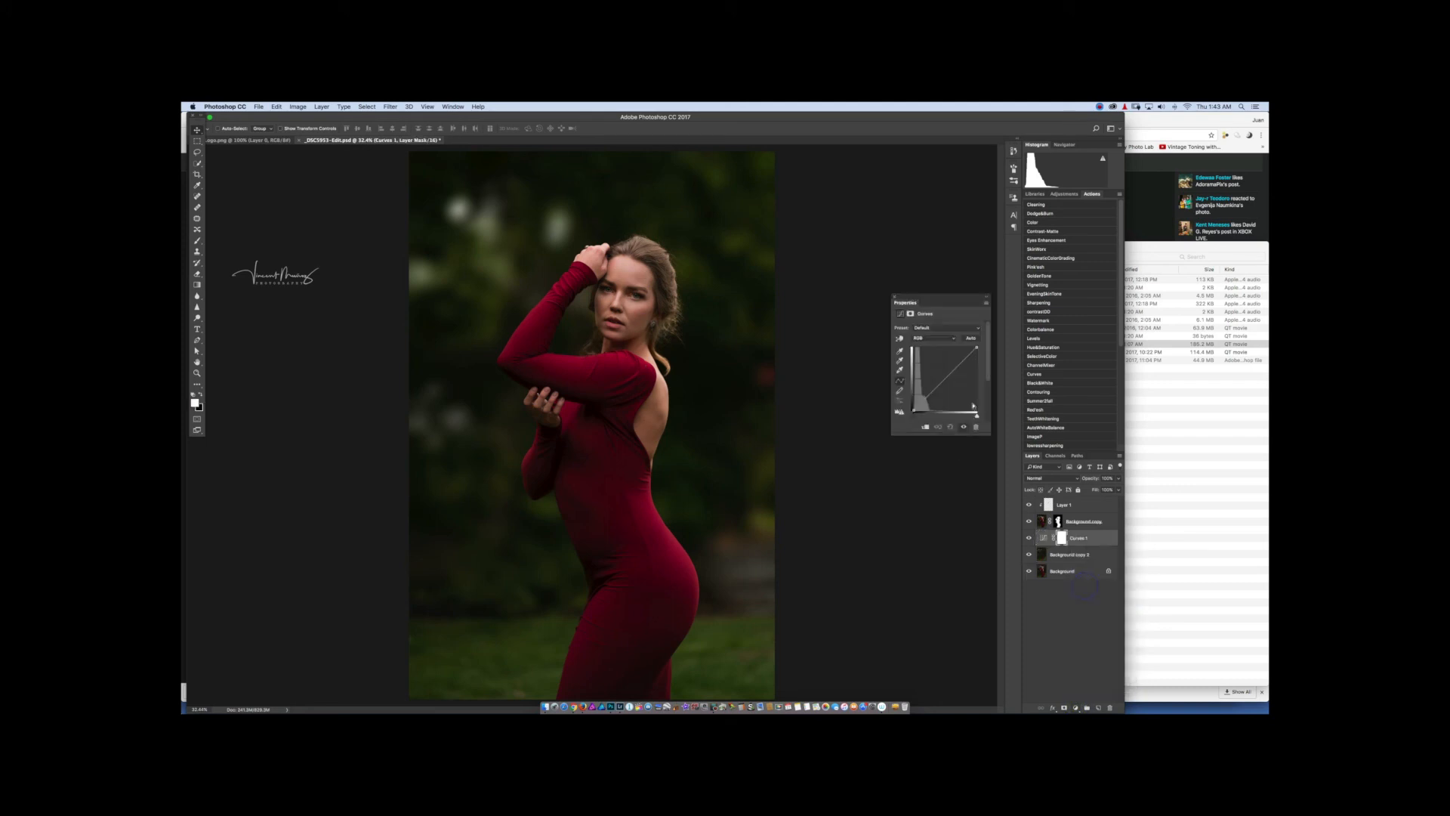
- Try raising the curve's midtones to brighten the background, remove the added point and close the adjustment settings
drag(946, 381, 943, 373)
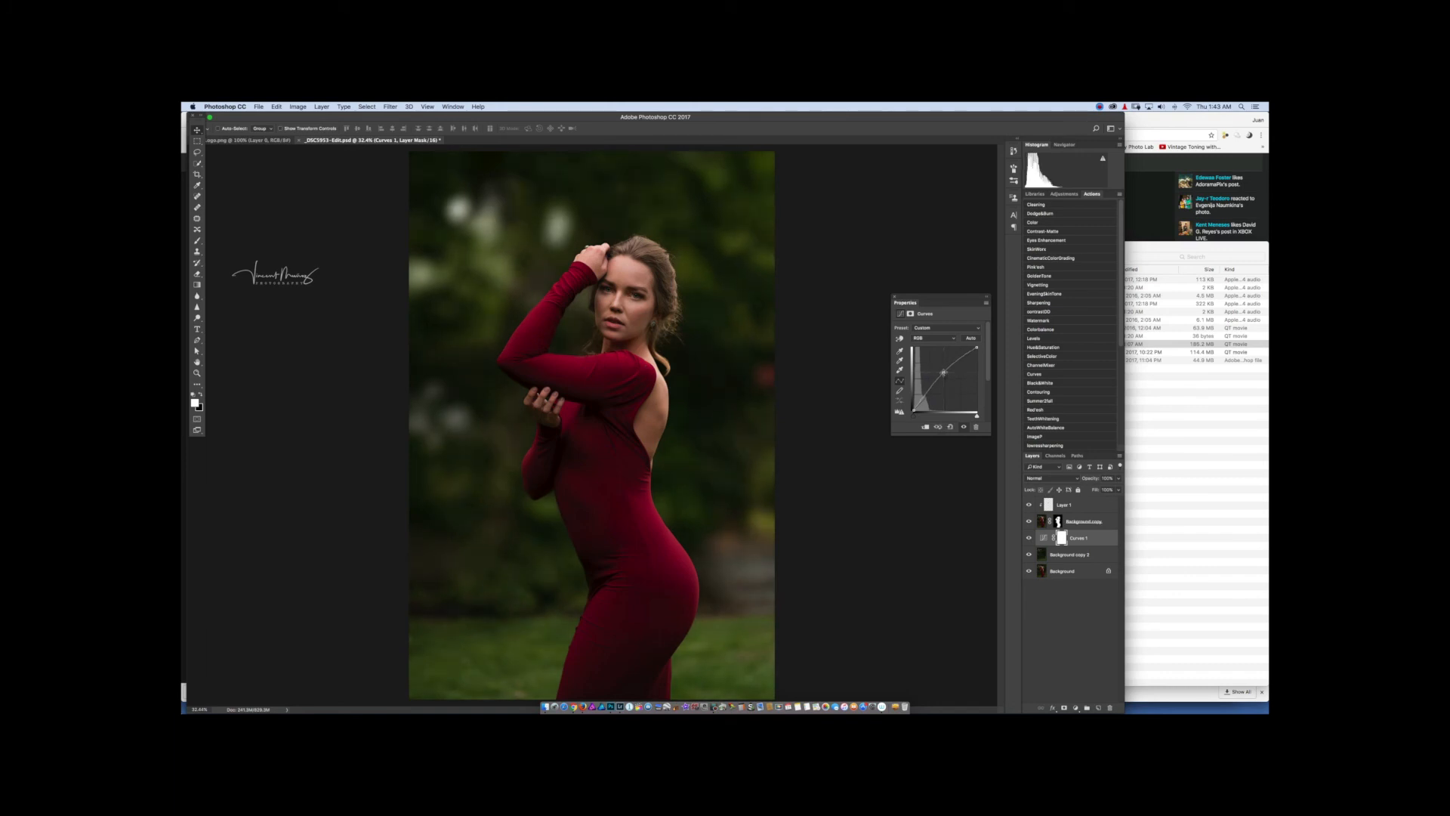
key(Delete)
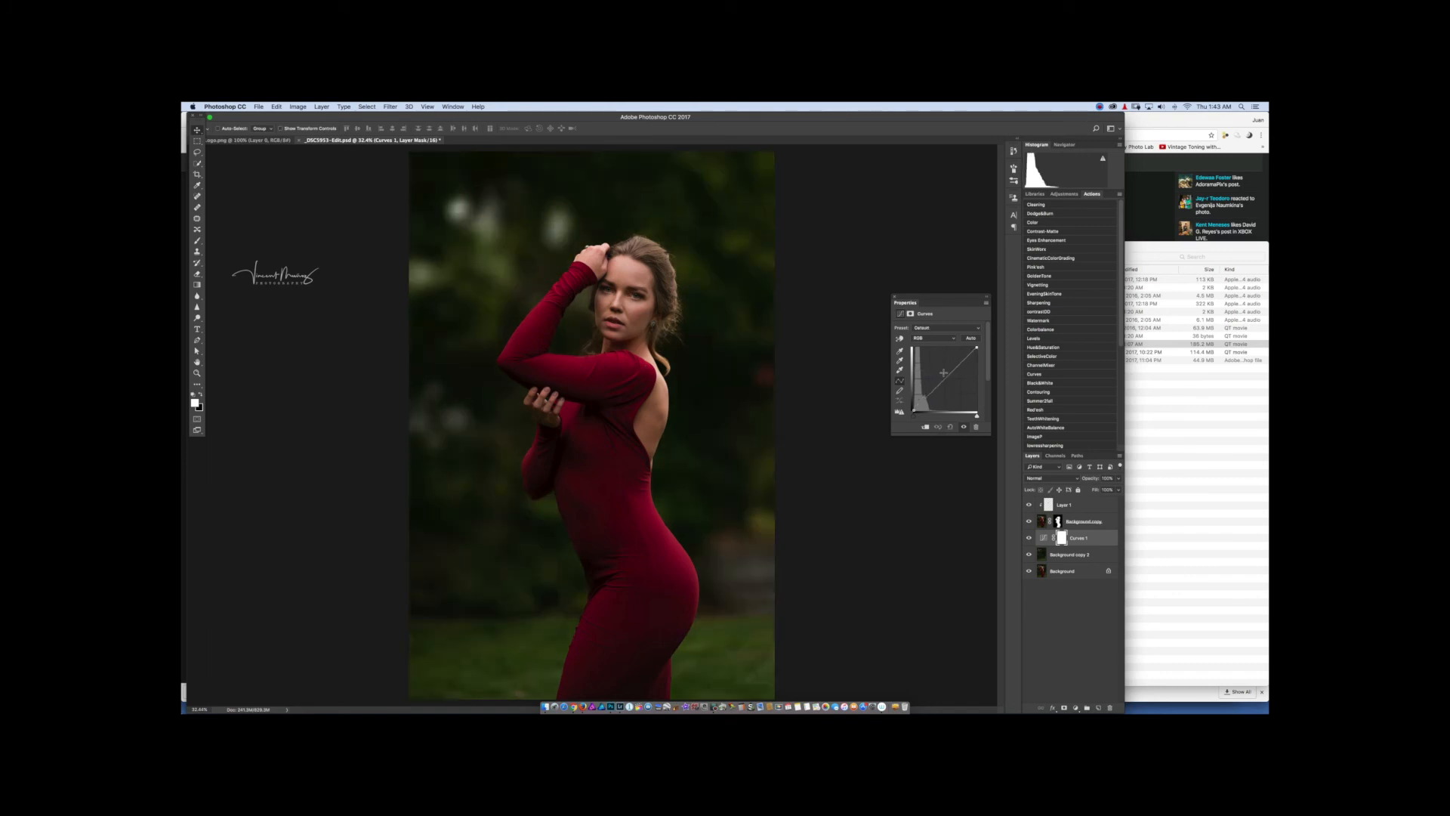
click(895, 299)
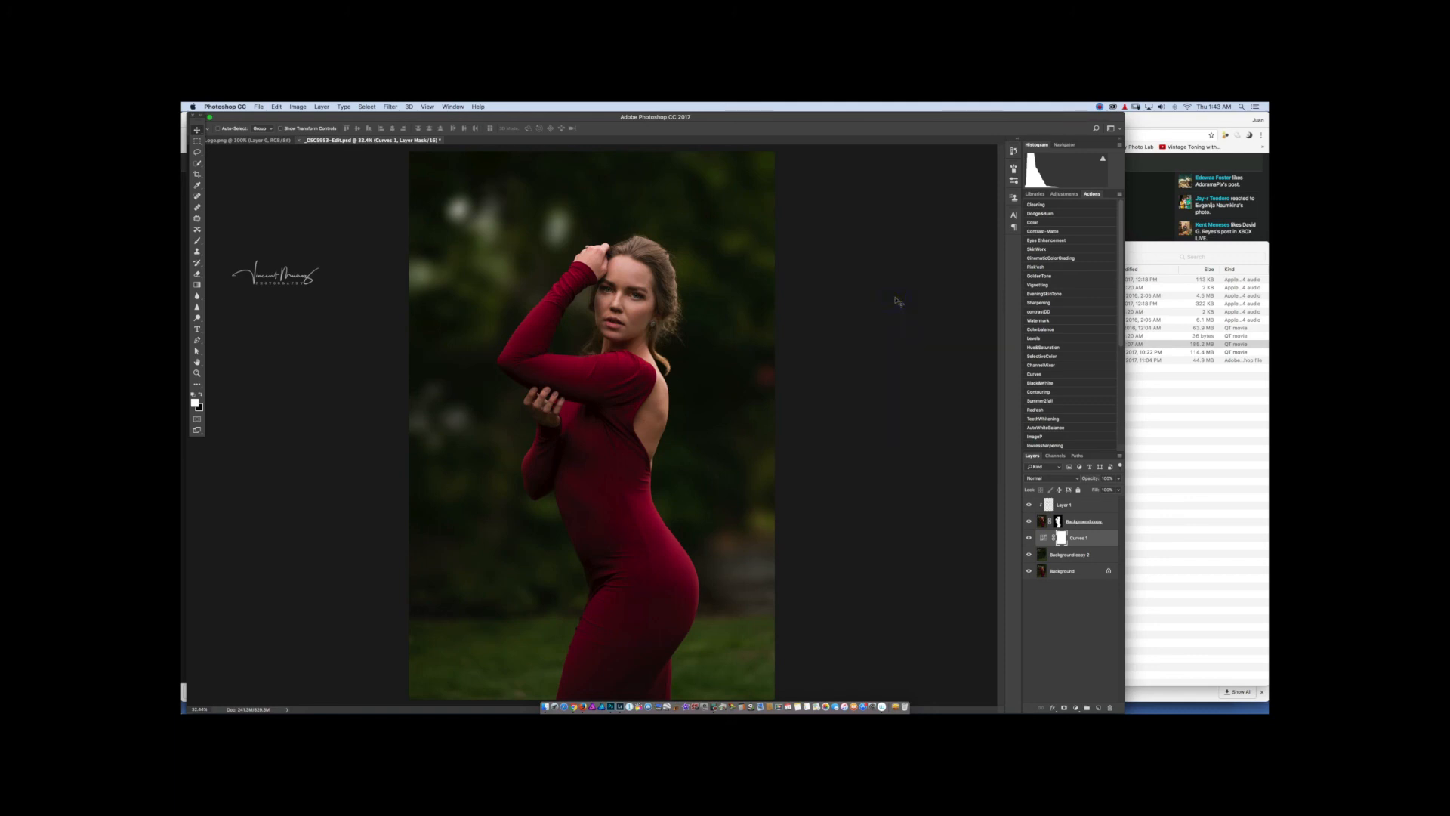
- Compare the original Background layer alone with the full edited layer stack
click(1046, 574)
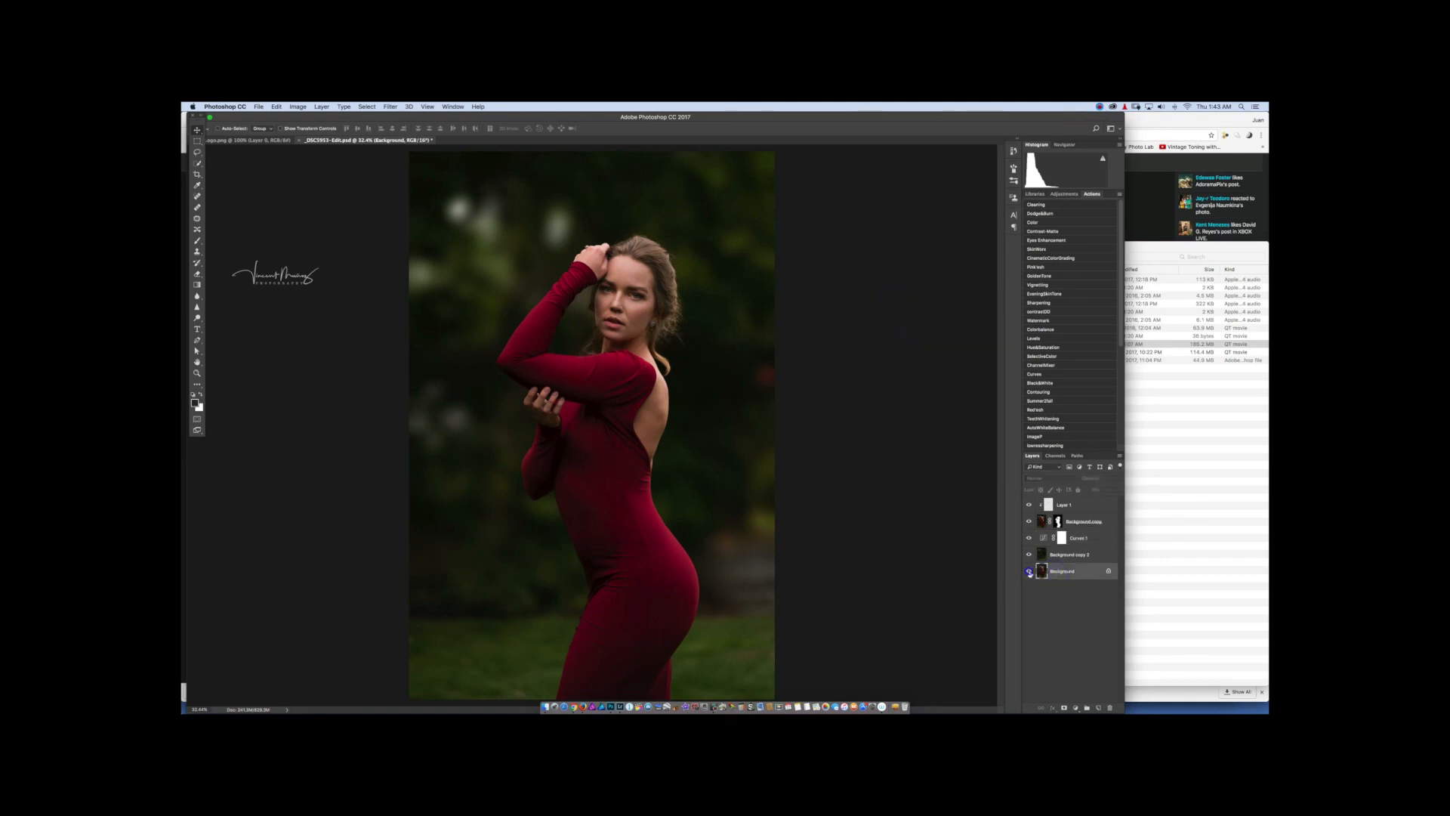
alt+click(1029, 571)
alt+click(1029, 572)
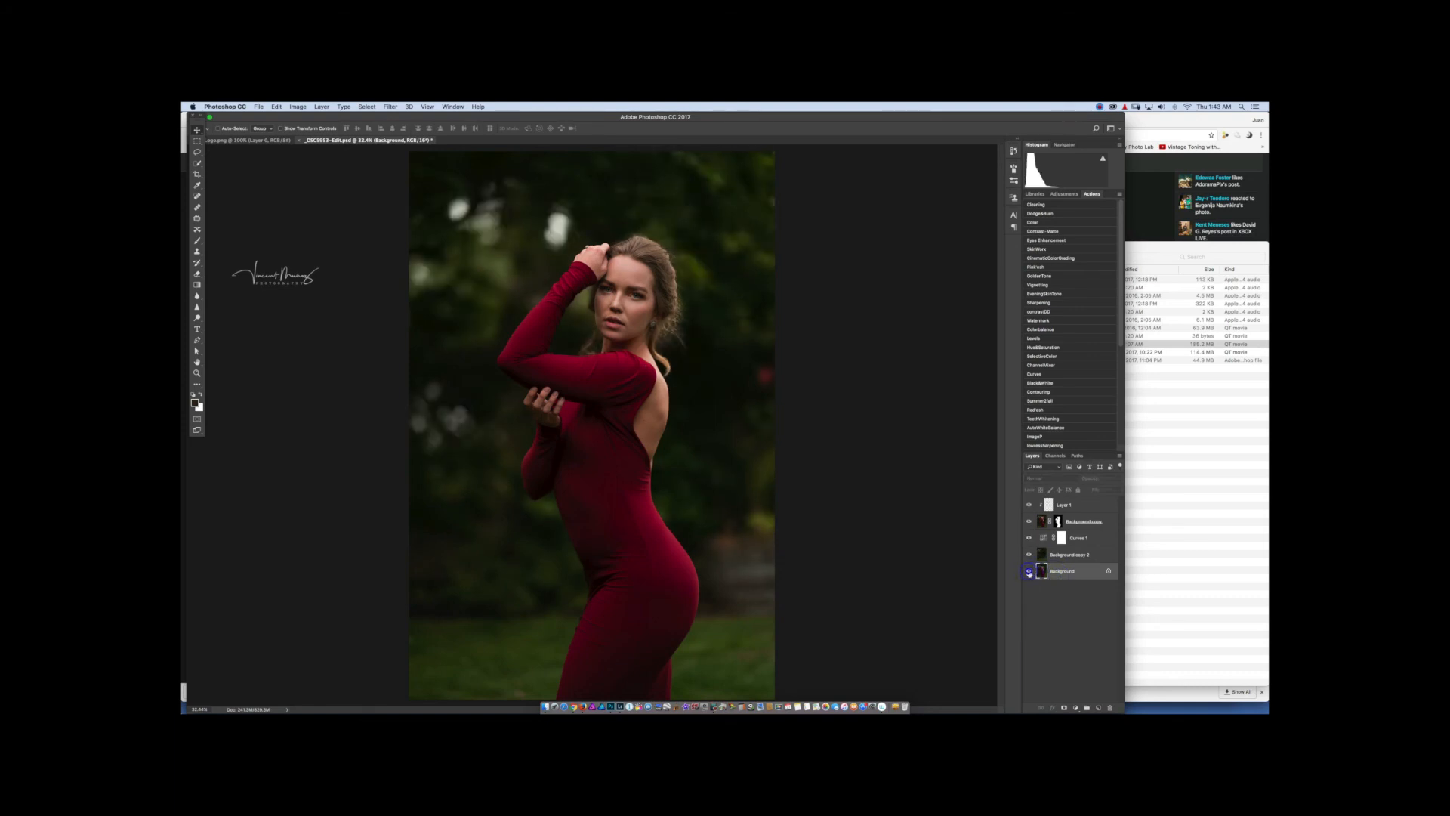
alt+click(1028, 572)
alt+click(1029, 573)
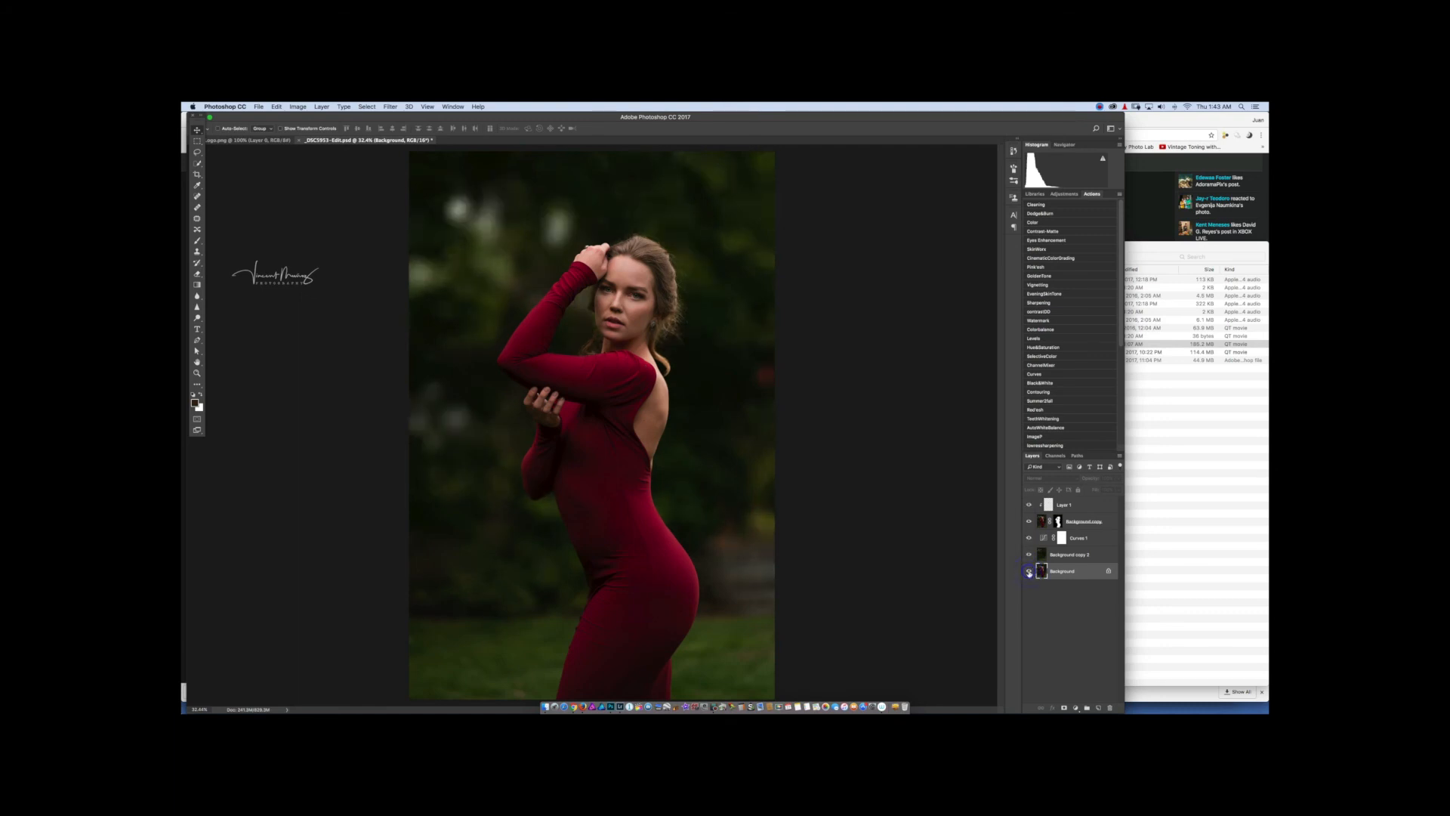